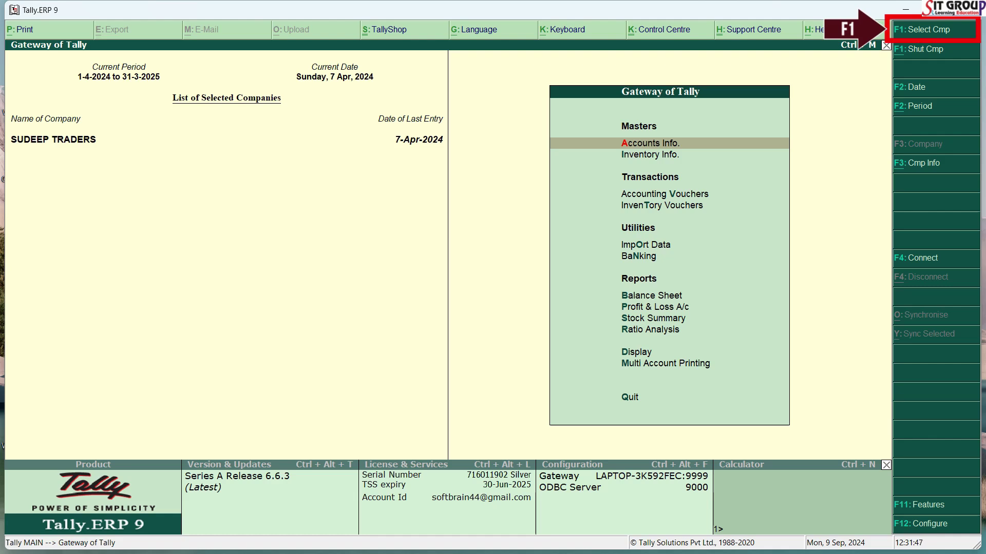
Load the company SUVIDHA STORE from the company list
key(F1)
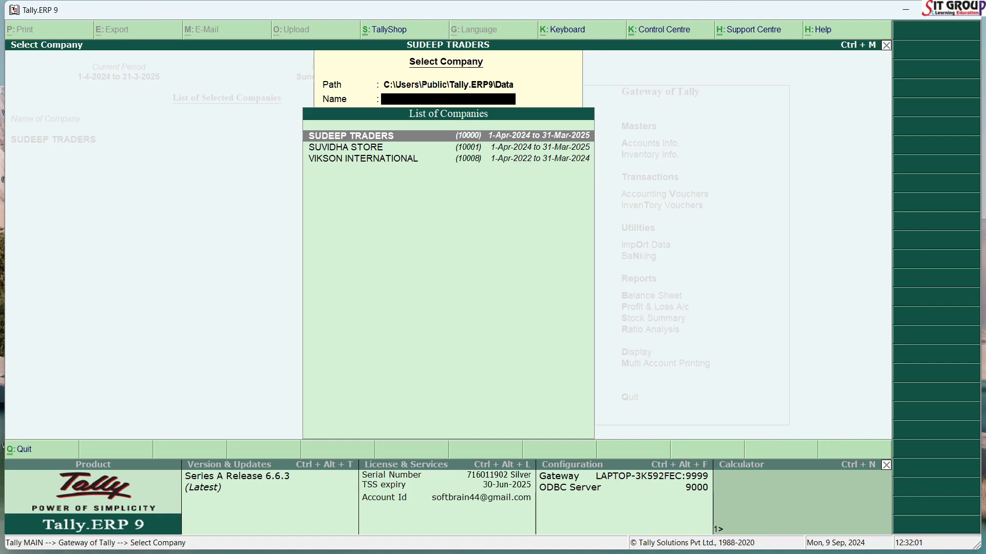
key(Down)
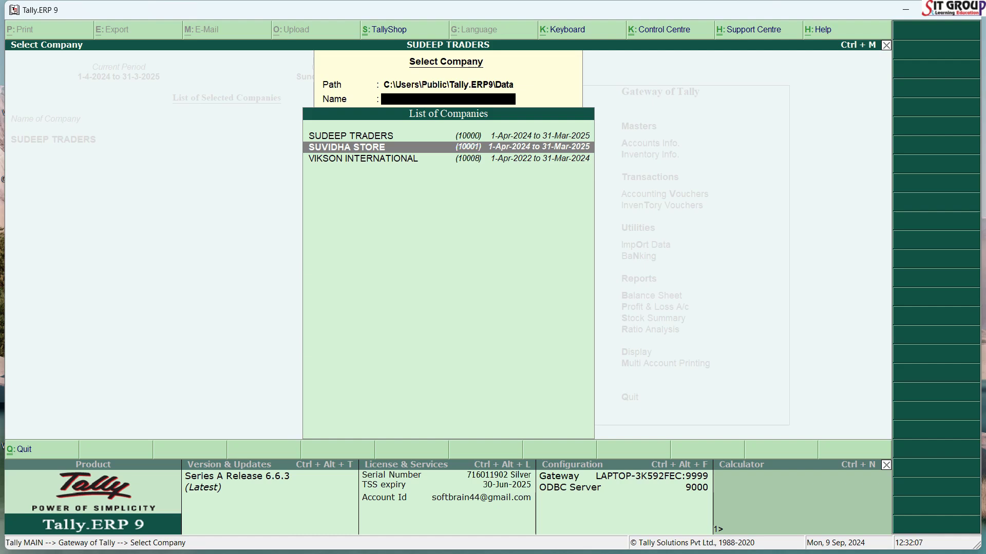
text(SUV)
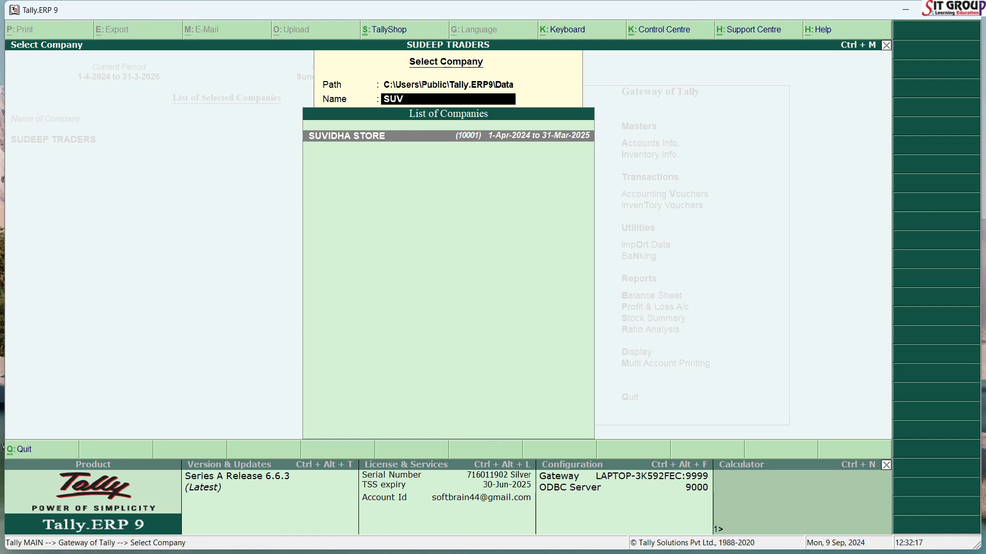
key(Return)
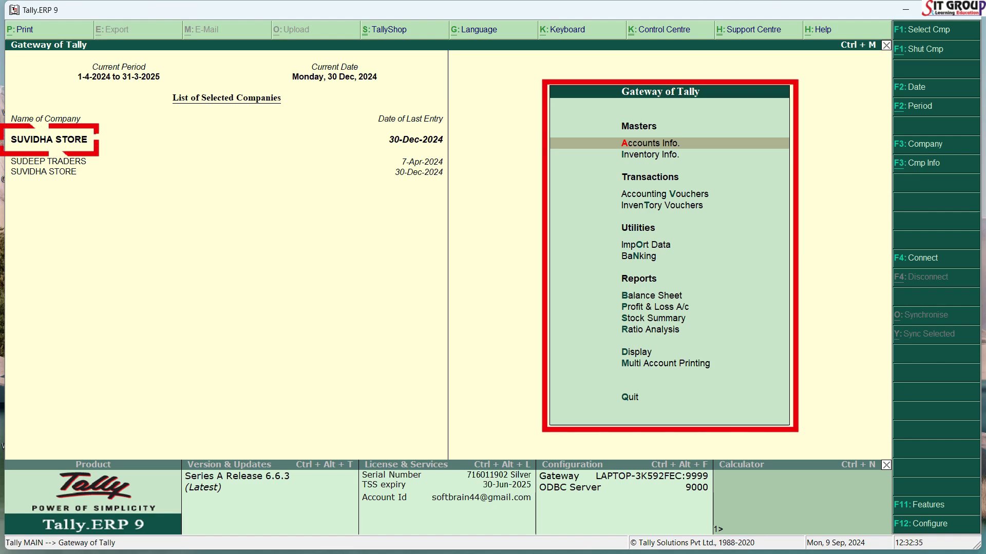
Open accounting voucher creation for SUVIDHA STORE with a payment voucher
key(Down)
key(Down)
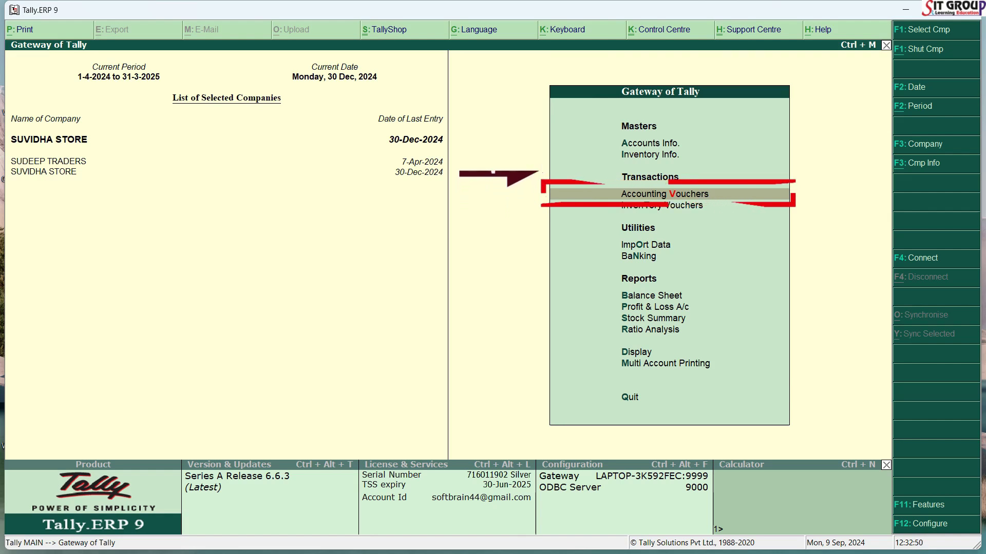
key(v)
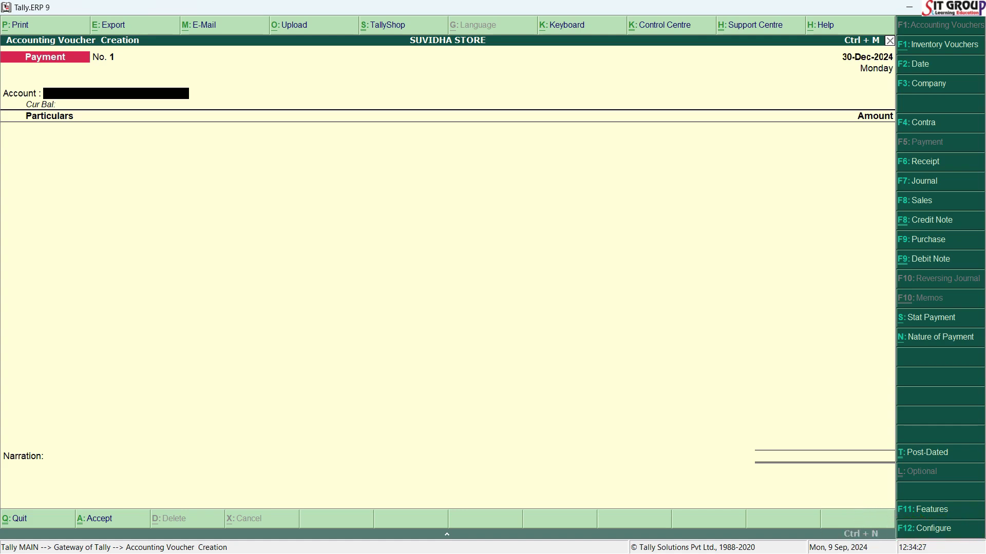
In the payment voucher configuration, set single entry mode for payment/receipt/contra vouchers to No
key(F12)
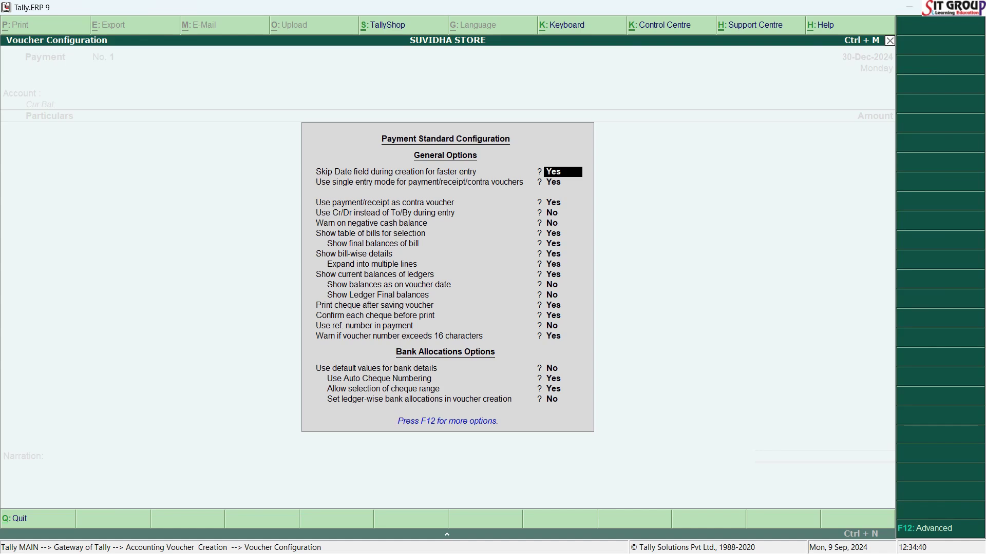
key(Return)
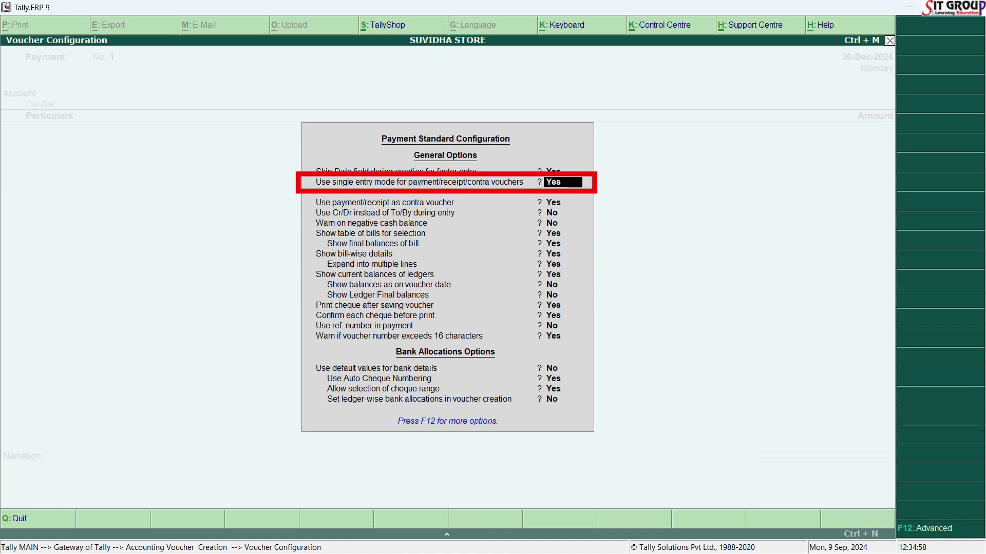
text(N)
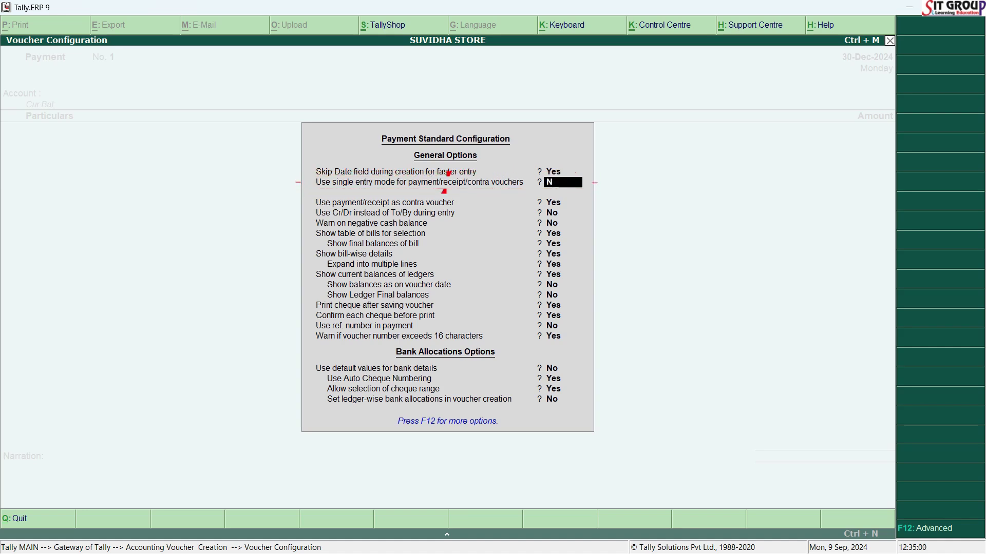
key(Return)
Set Use Cr/Dr instead of To/By during entry to Yes, keep the remaining options and save the configuration
key(Return)
key(Return)
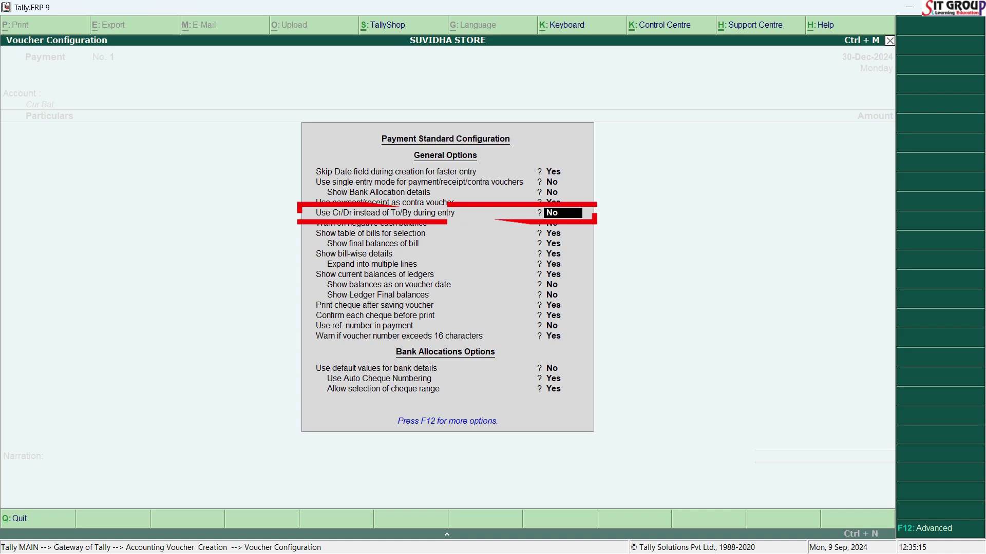
text(Y)
key(Return)
key(Return)
key(Return)
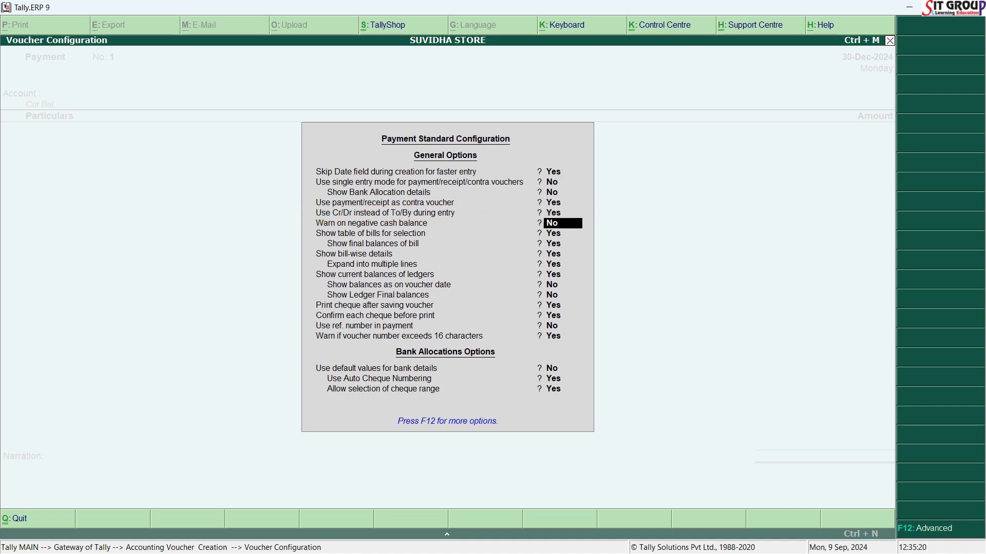
key(Return)
key(Return)
key(Return)
key(Return)
key(Return)
key(Return)
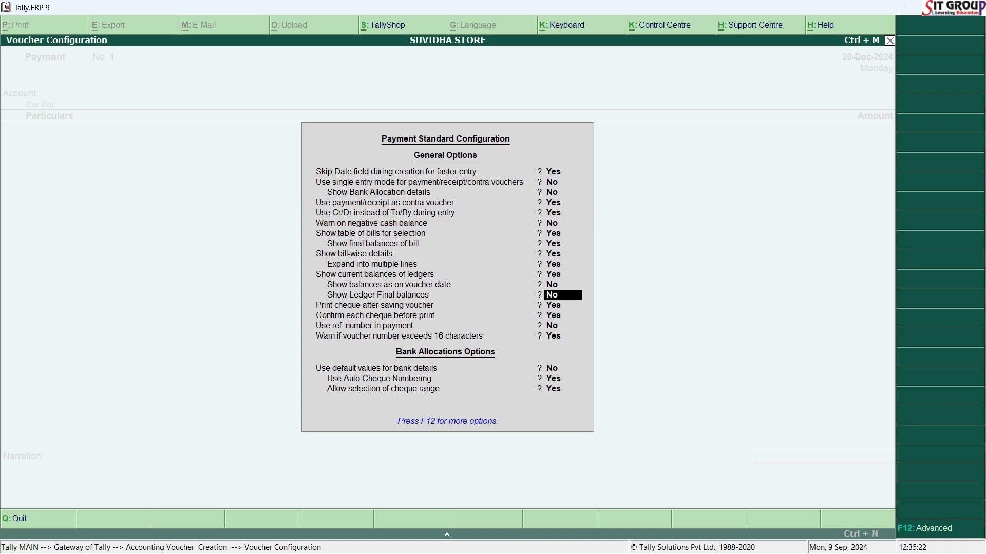
key(Return)
key(Return)
key(Return)
key(Return)
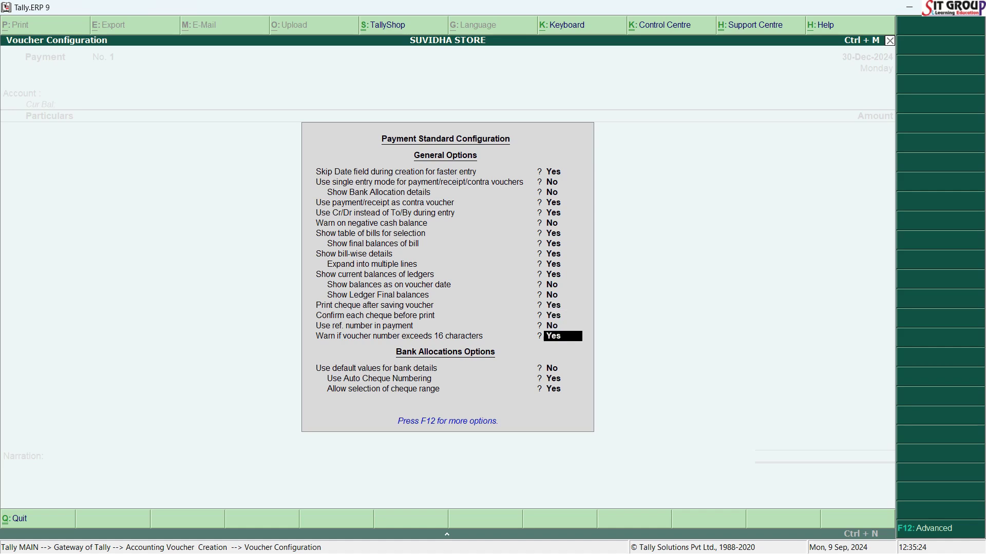
key(Return)
key(Return)
key(Return)
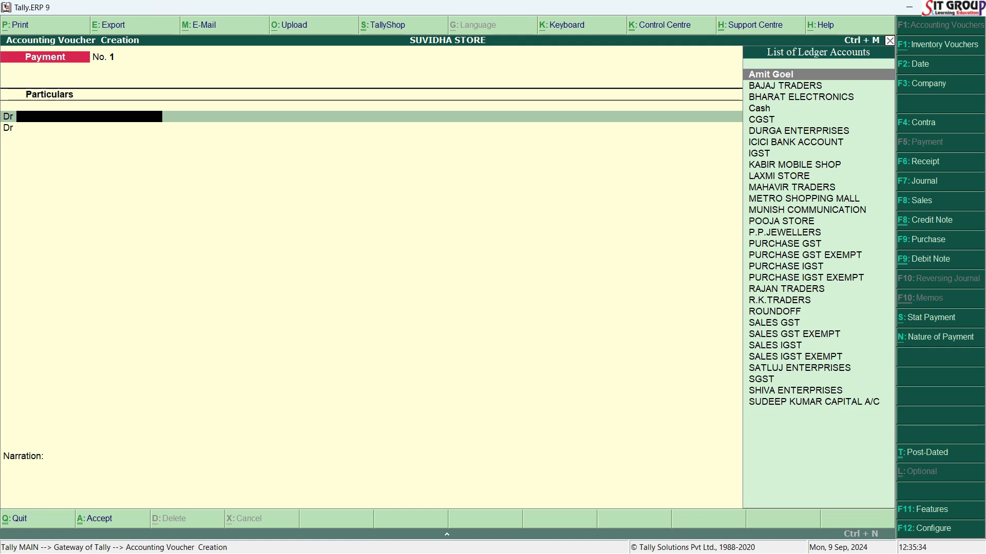
Quit the blank payment voucher and reopen accounting voucher creation from the Gateway of Tally
key(Escape)
key(y)
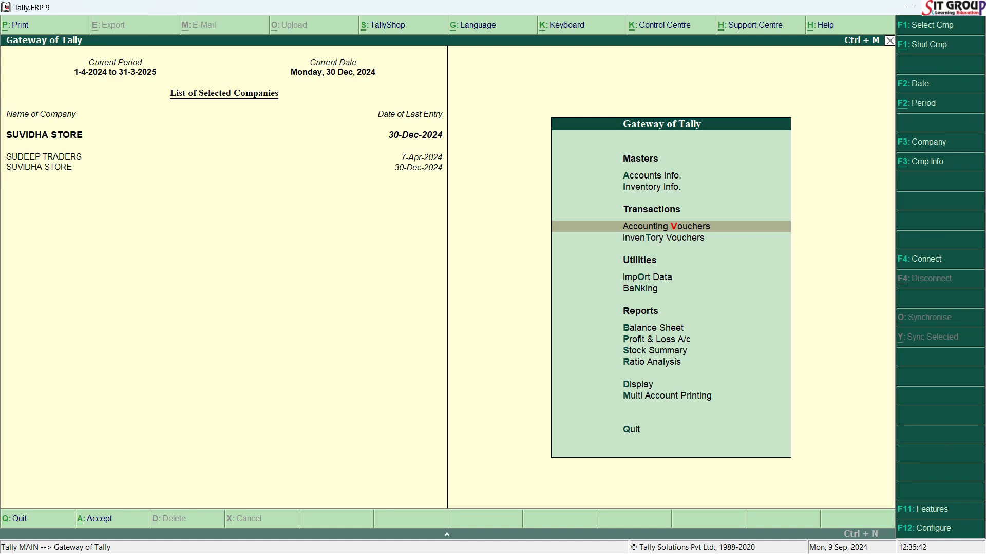
key(Return)
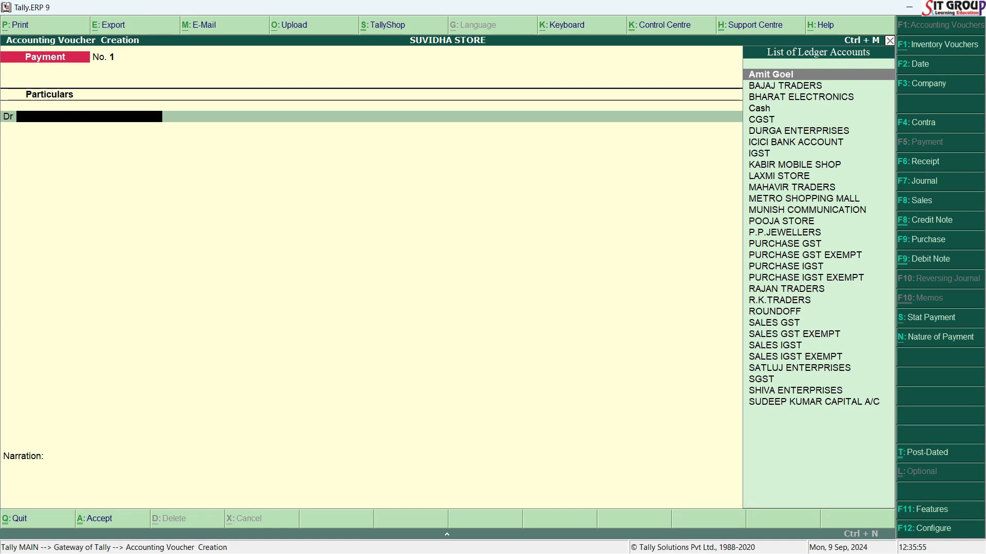
Consult the first payment entry in the PAYMENT ENTRIES Word document, and set the Tally voucher date to 8/4/2024
key(alt+Tab)
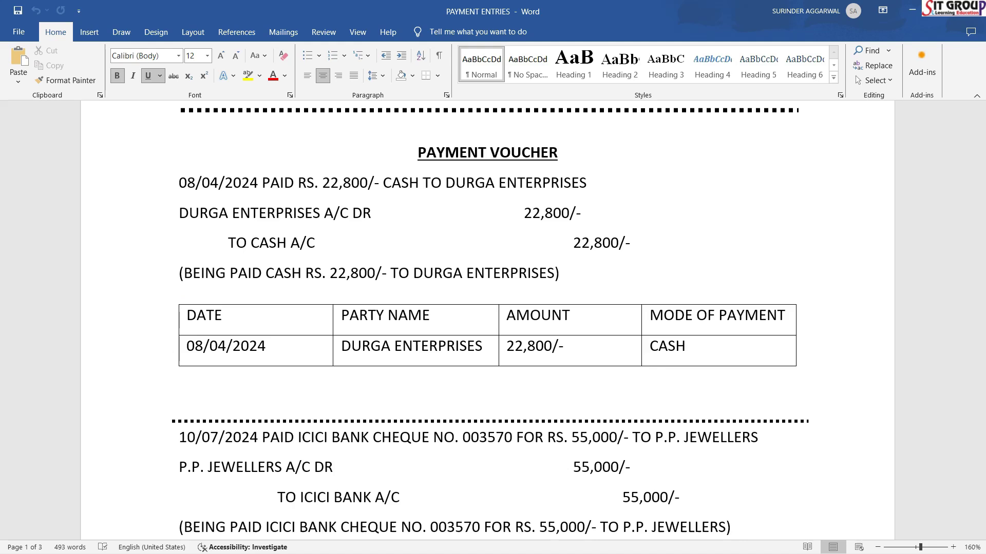
key(alt+Tab)
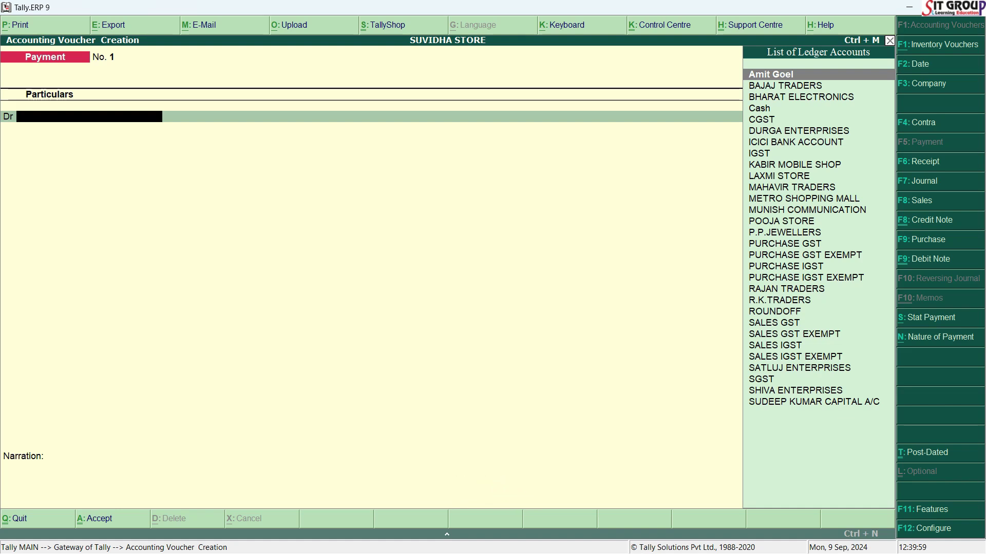
key(alt+Tab)
key(F2)
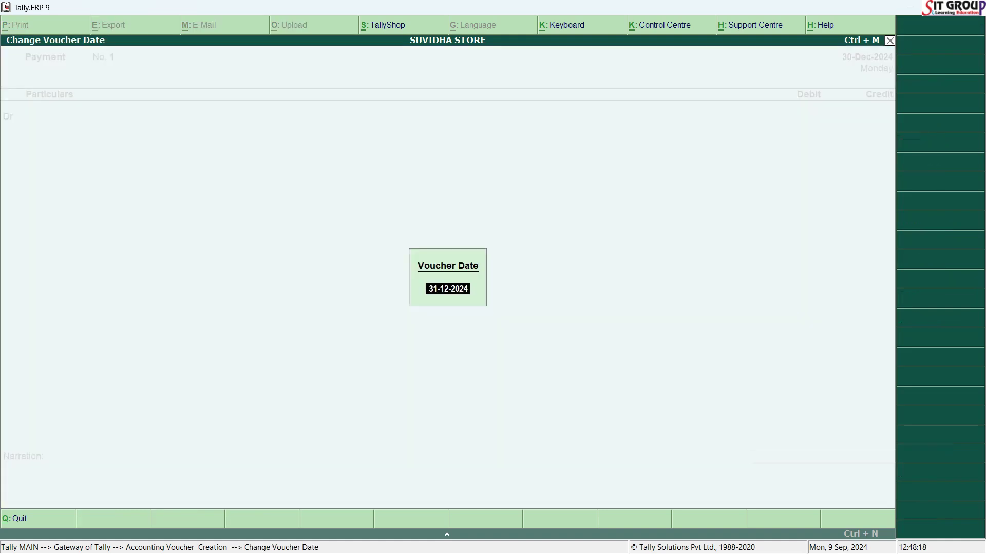
text(8/4/2024)
key(Return)
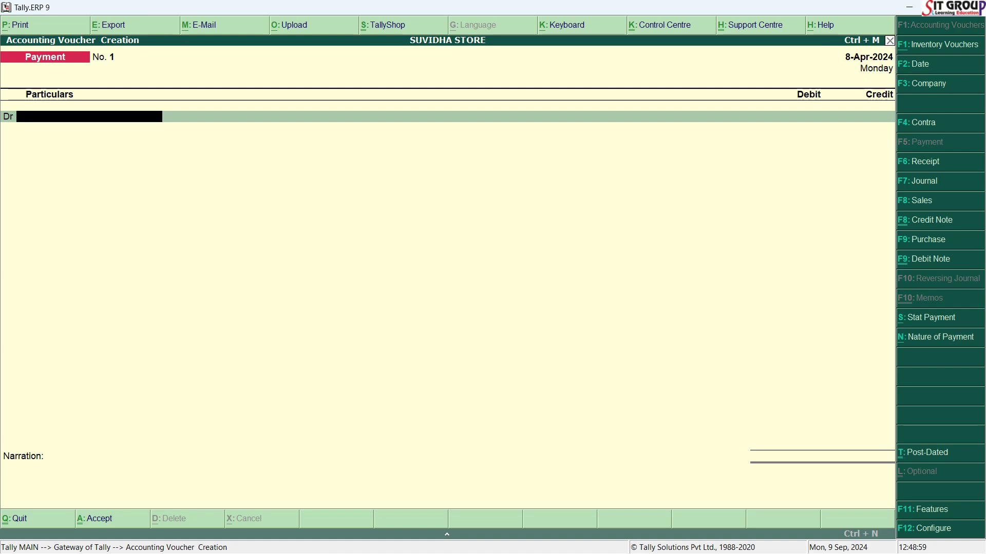
Recheck the party in the Word document, and debit DURGA ENTERPRISES with 22,800 in the Tally payment voucher
key(alt+Tab)
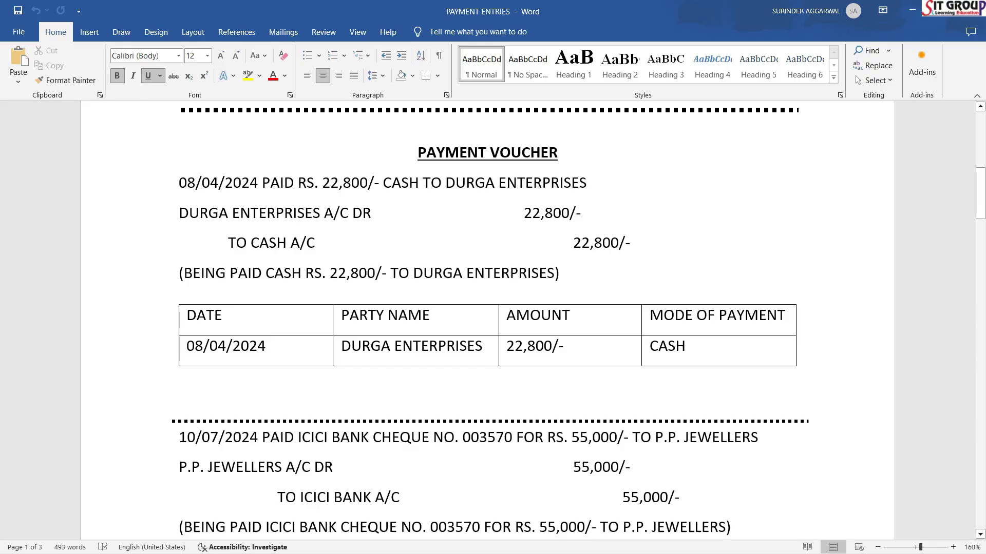
key(alt+Tab)
text(DU)
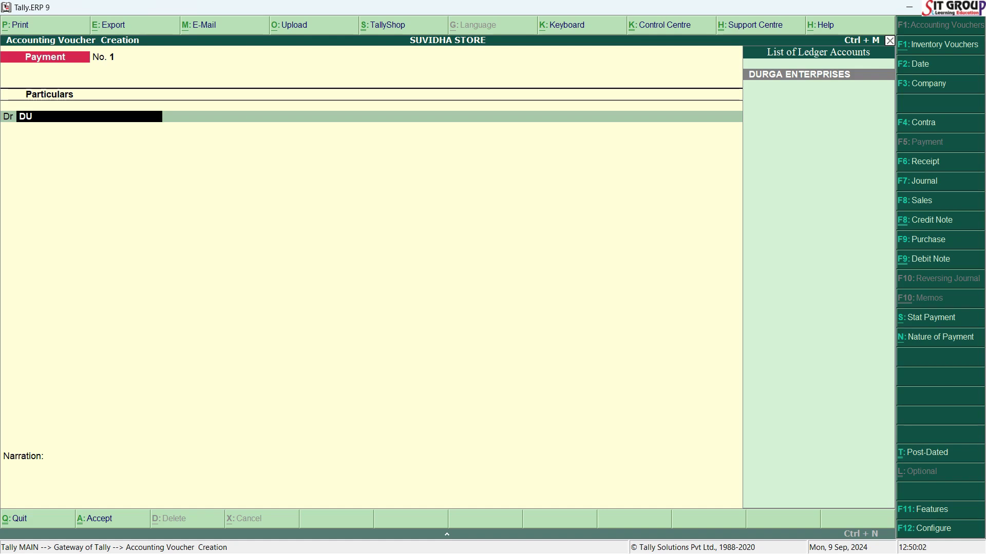
key(Return)
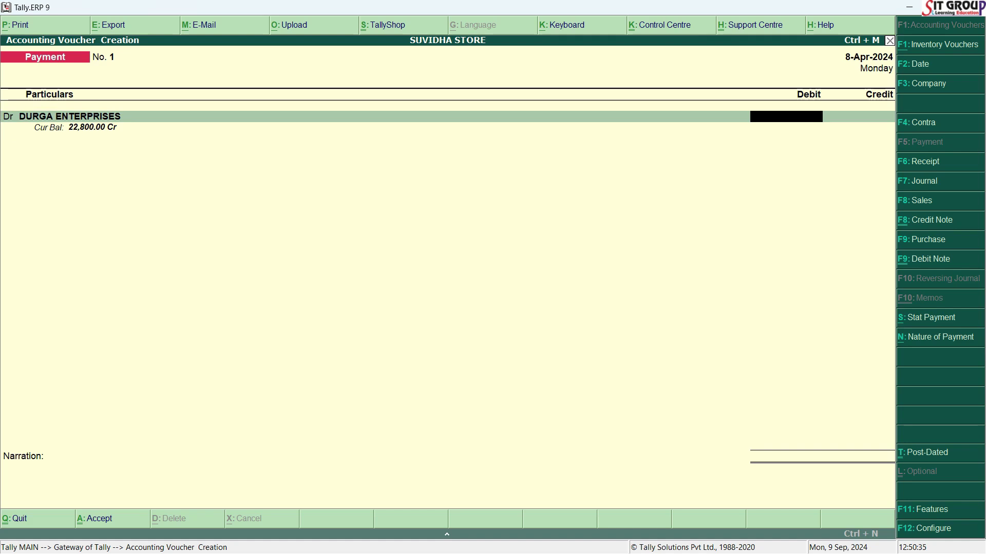
text(22800)
key(Return)
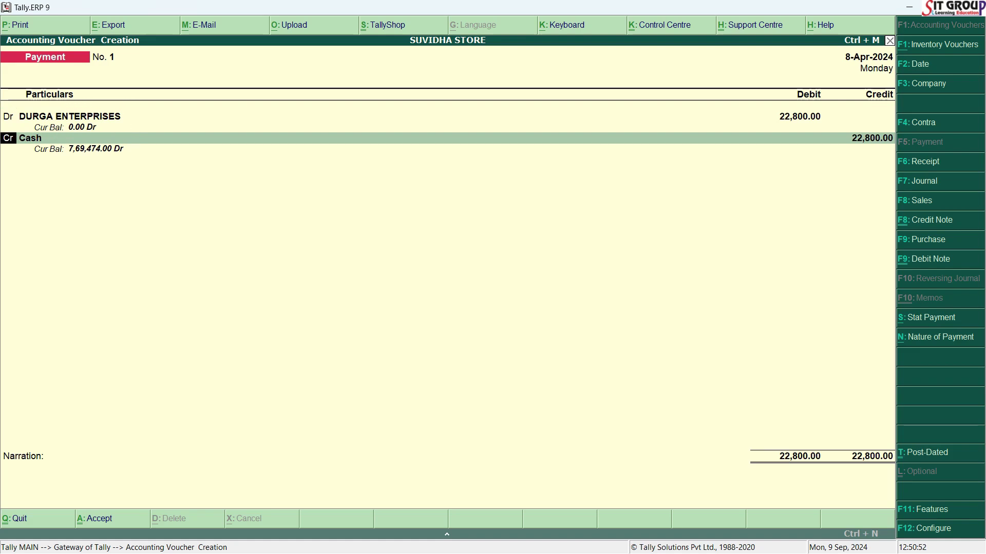
Credit the Cash ledger with 22,800 in the payment voucher, checking the payment account against the Word document
key(Return)
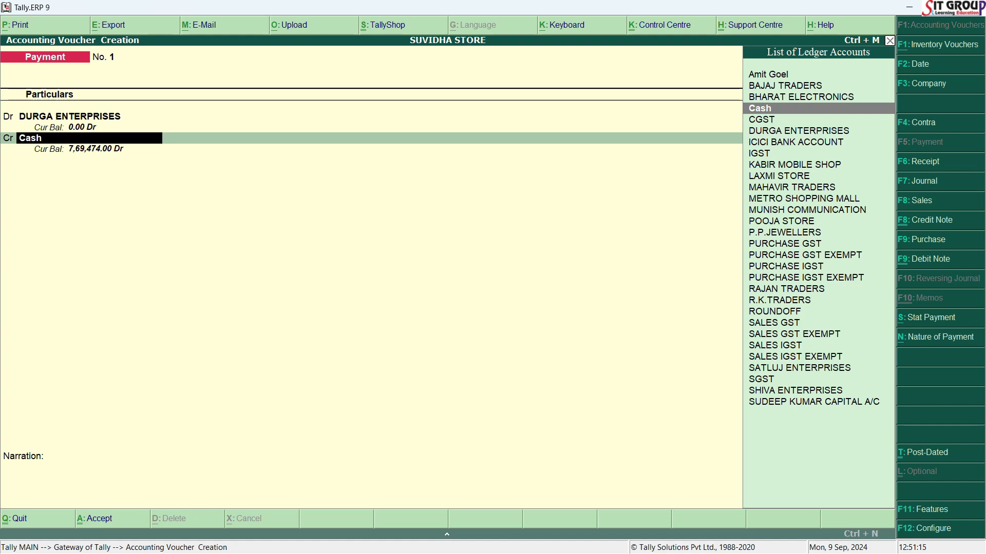
key(alt+Tab)
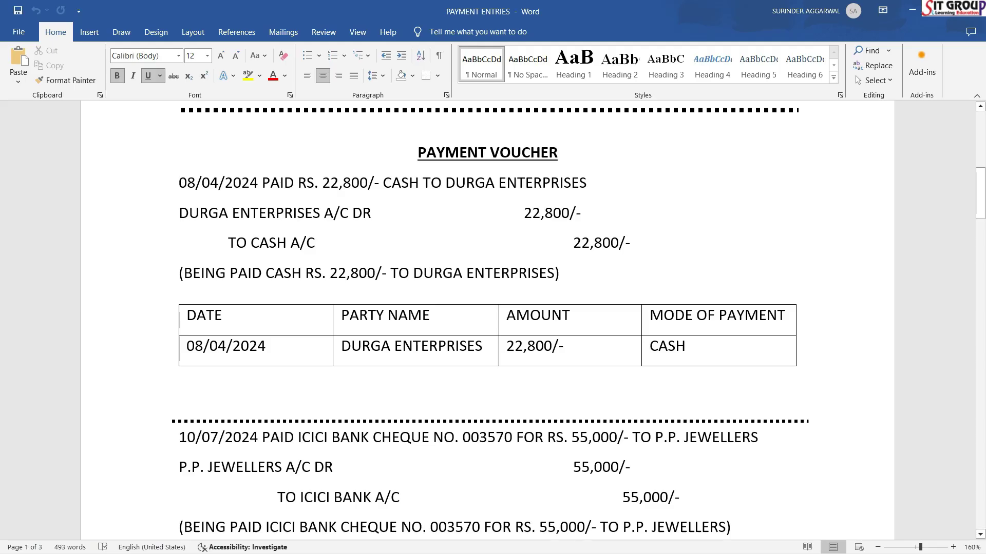
key(alt+Tab)
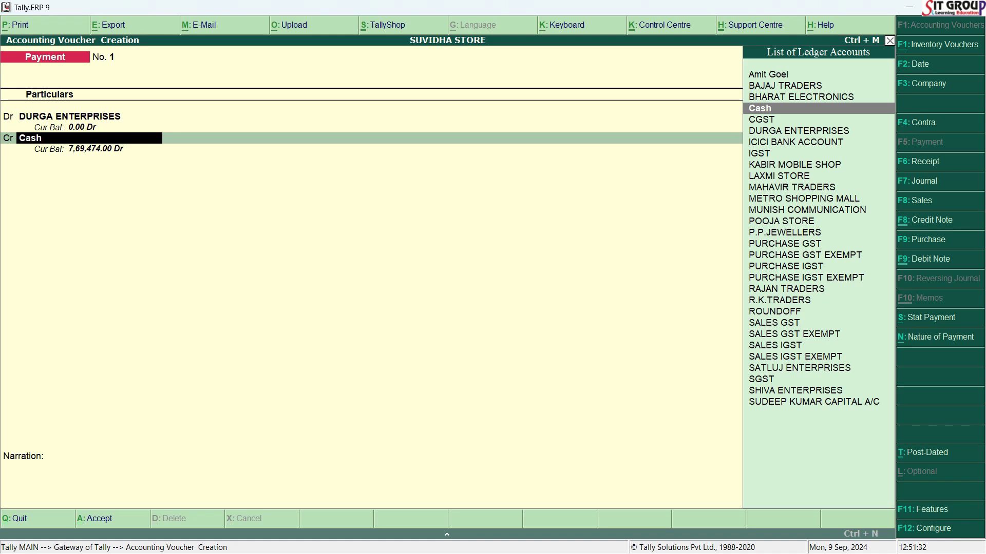
key(Return)
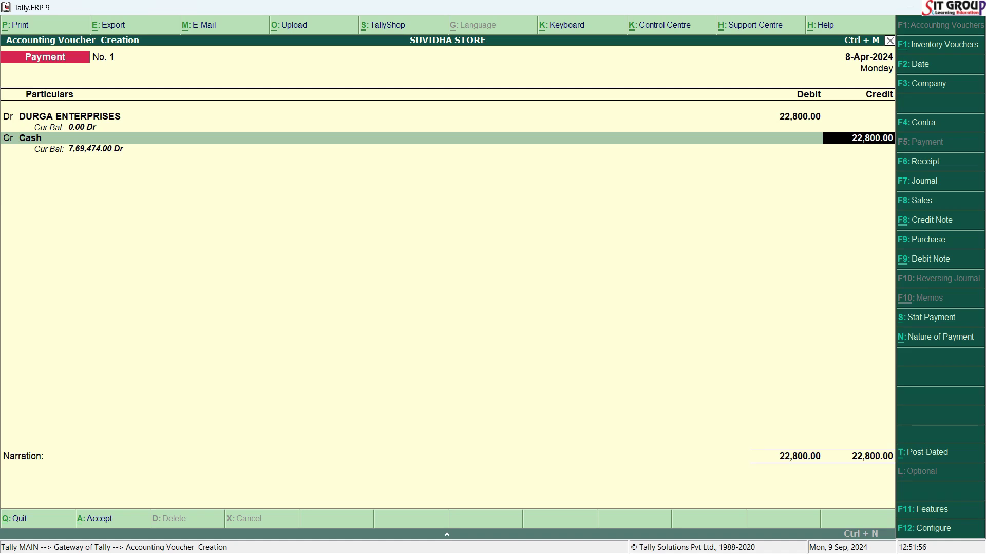
key(Return)
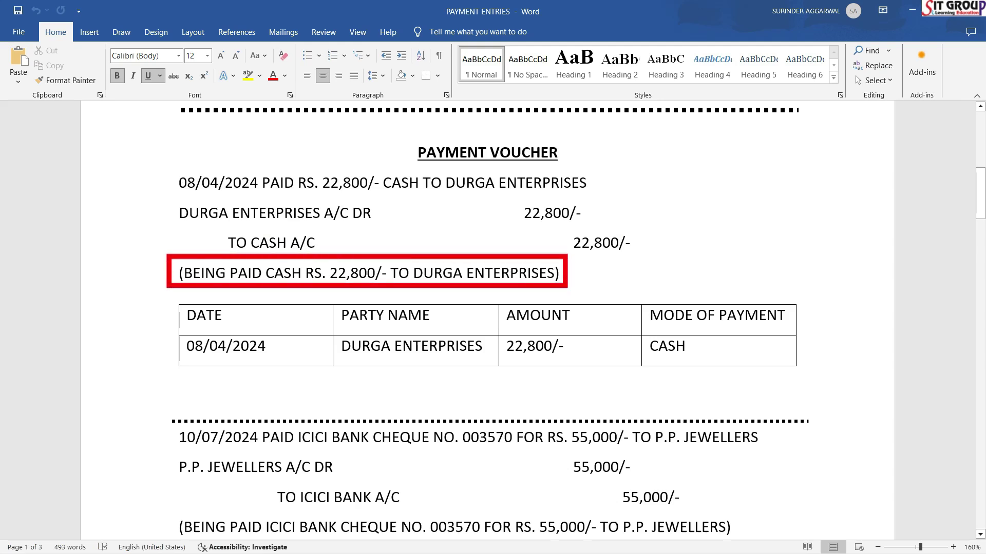
Copy the narration "BEING PAID CASH RS. 22,800/- TO DURGA ENTERPRISES" from the Word document into the Tally voucher and save it
drag(555, 274, 183, 274)
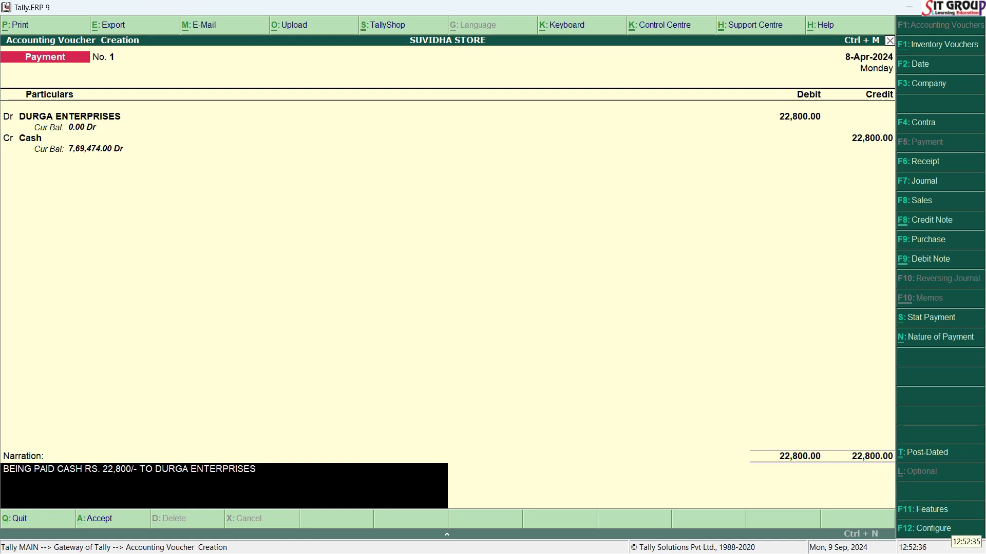
key(Return)
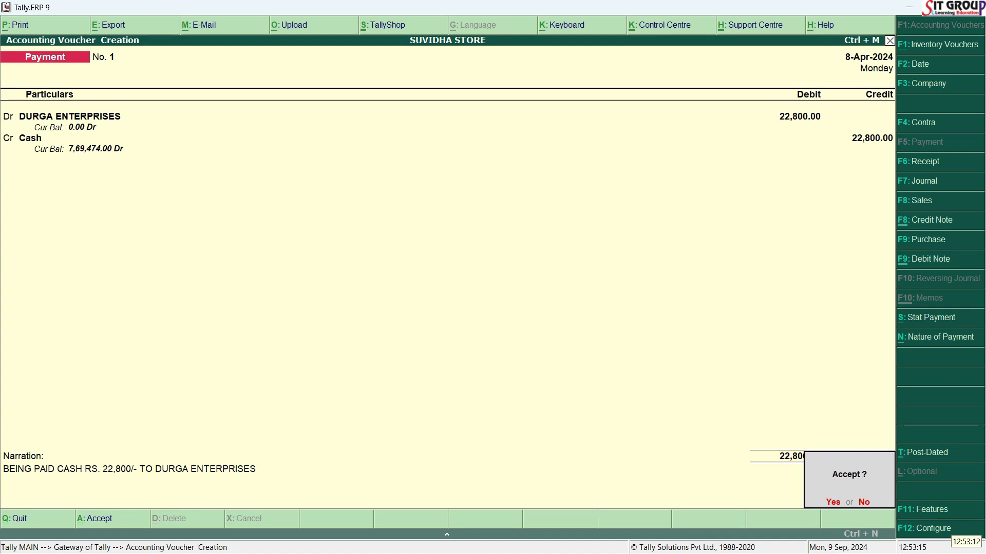
key(y)
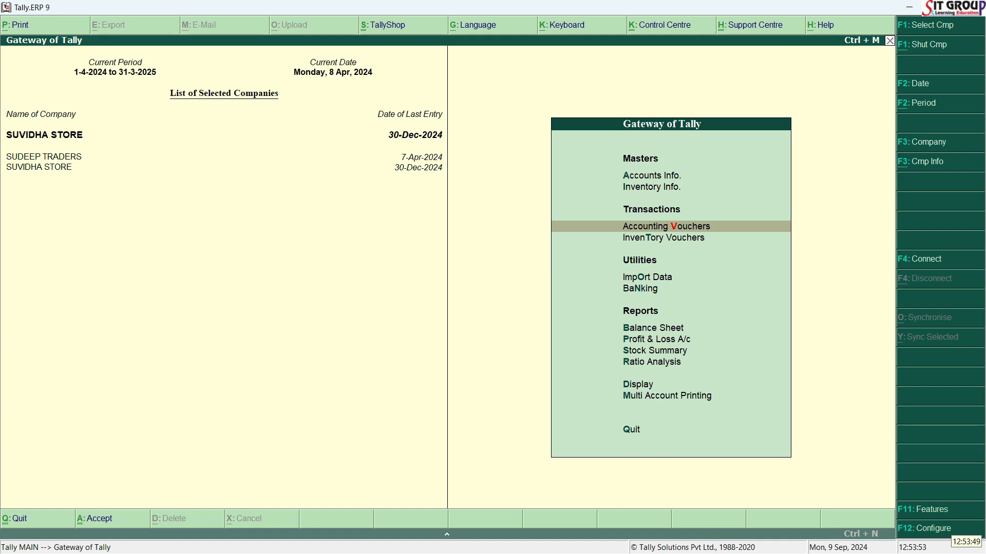
Open the ledger selection in the account books of SUVIDHA STORE
key(Down)
key(Down)
key(Down)
key(Down)
key(Down)
key(Down)
key(Down)
key(Down)
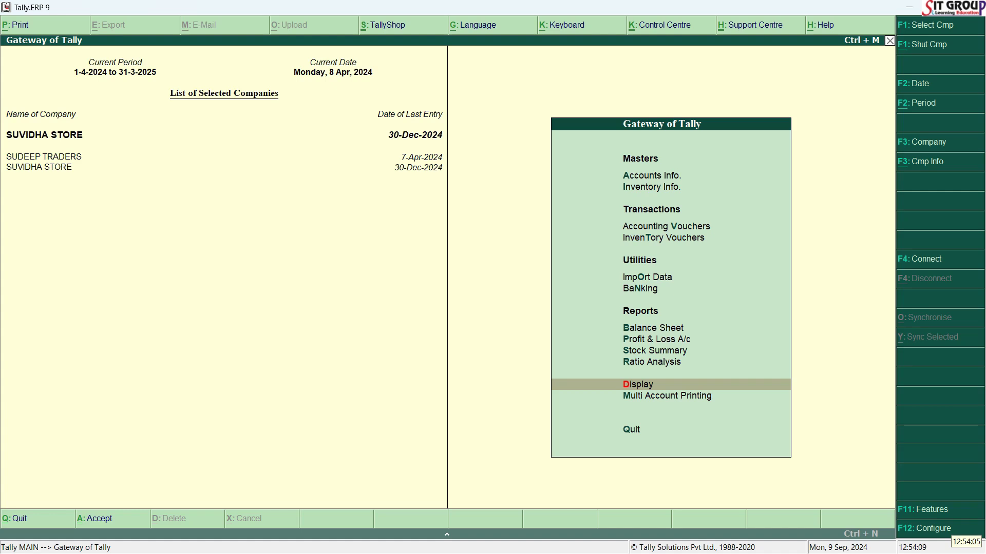
key(Return)
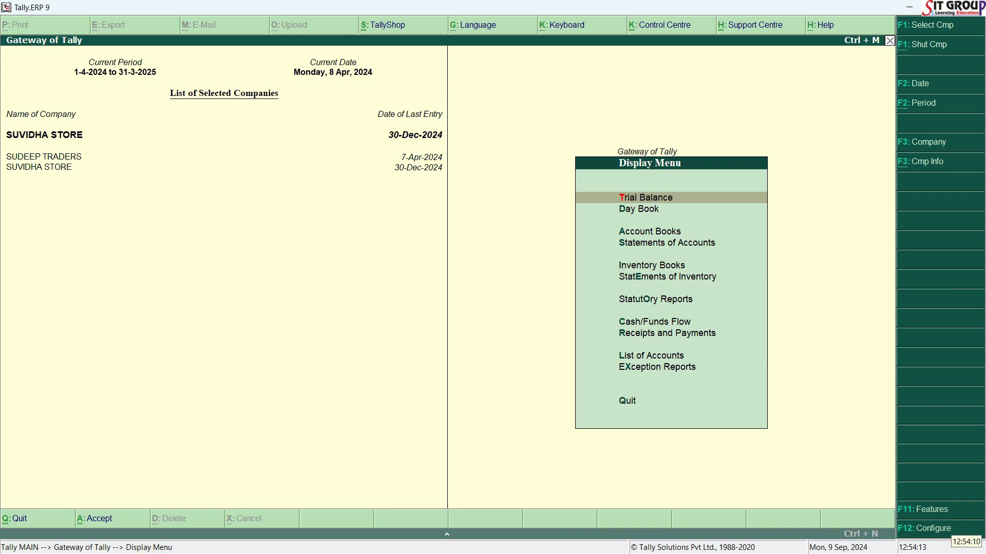
key(Down)
key(Down)
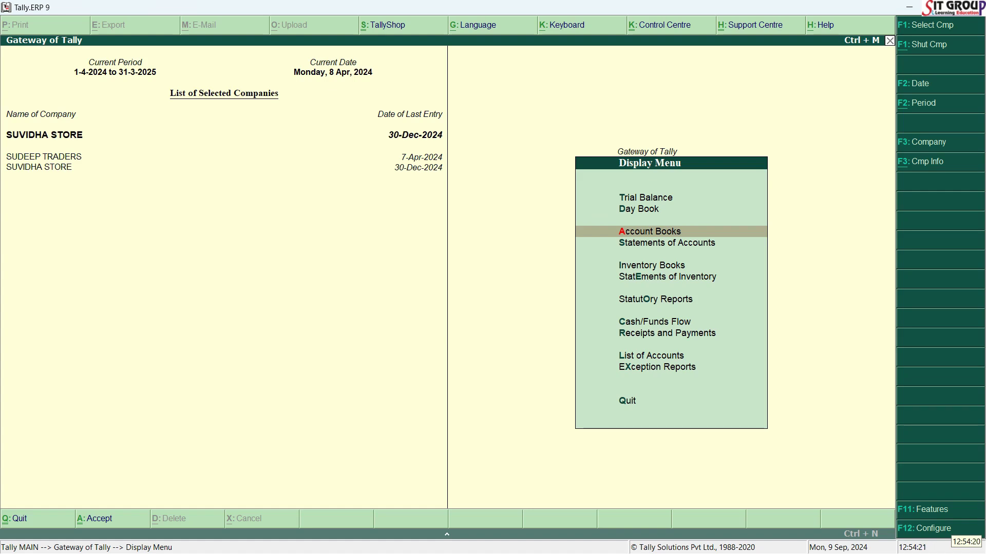
key(Return)
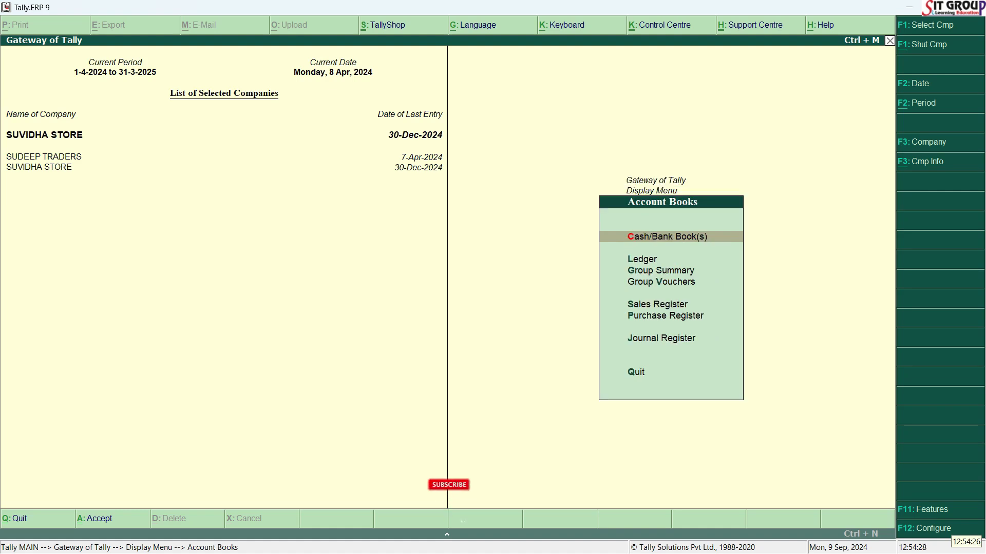
key(Down)
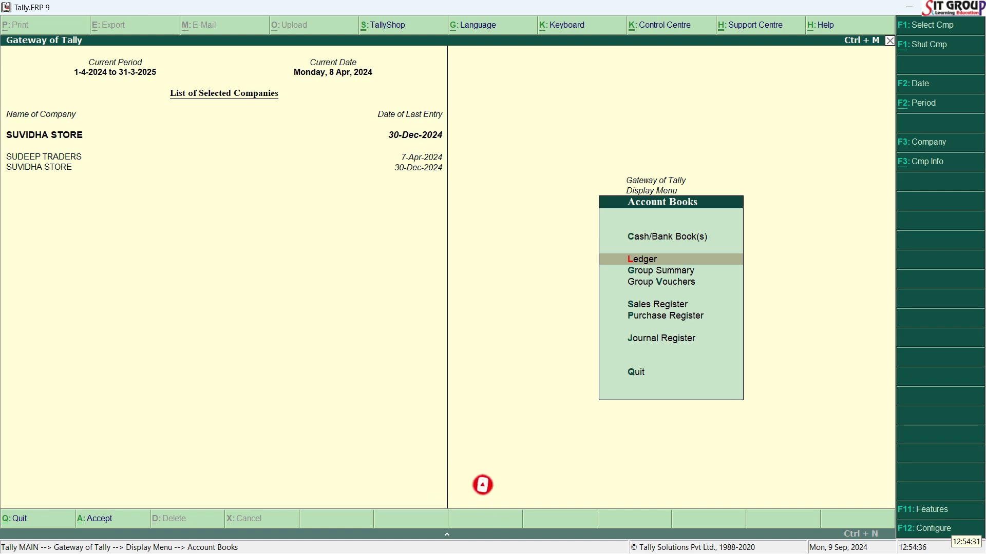
key(Return)
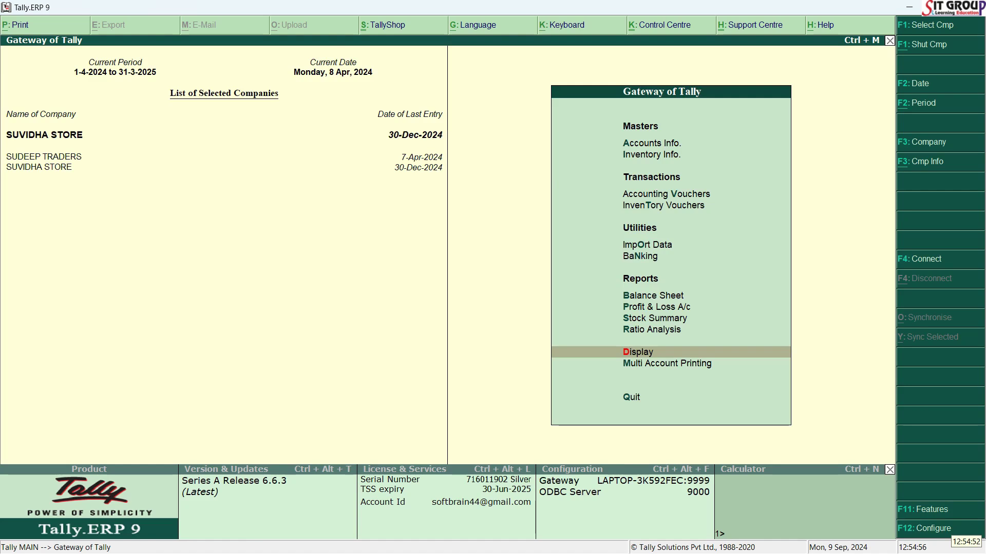
Return to the ledger selection in the account books, and display the vouchers of the DURGA ENTERPRISES ledger
key(Return)
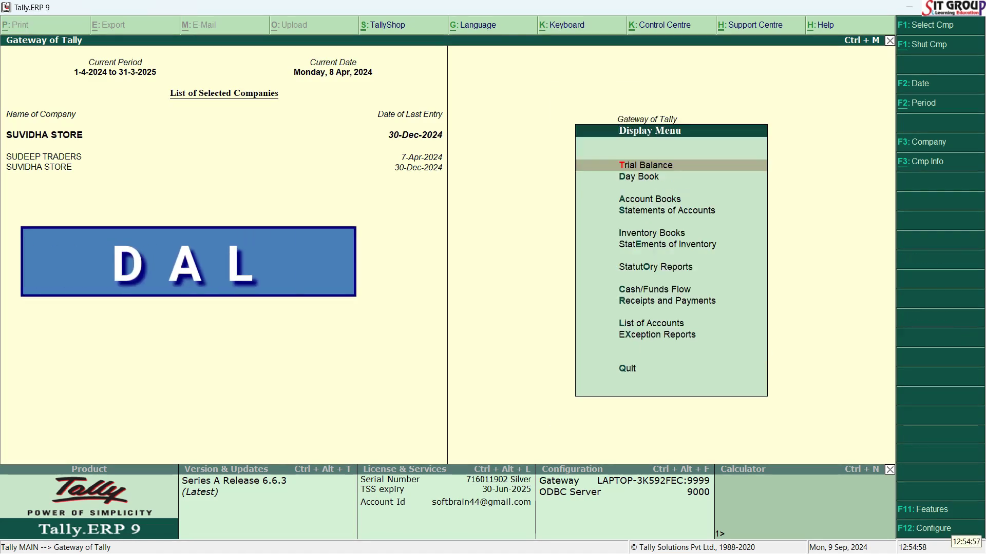
key(a)
key(l)
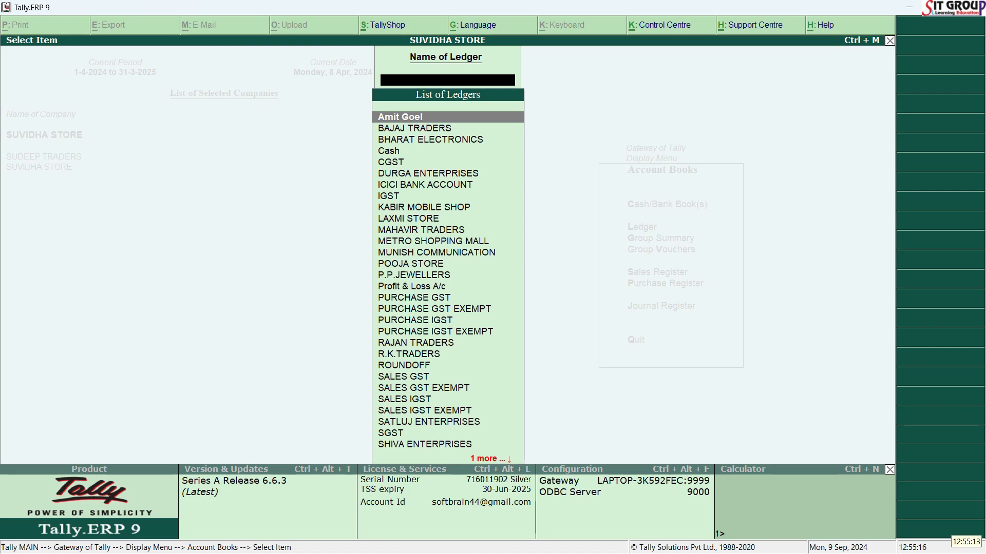
key(Down)
key(Down)
key(Down)
key(Down)
key(Down)
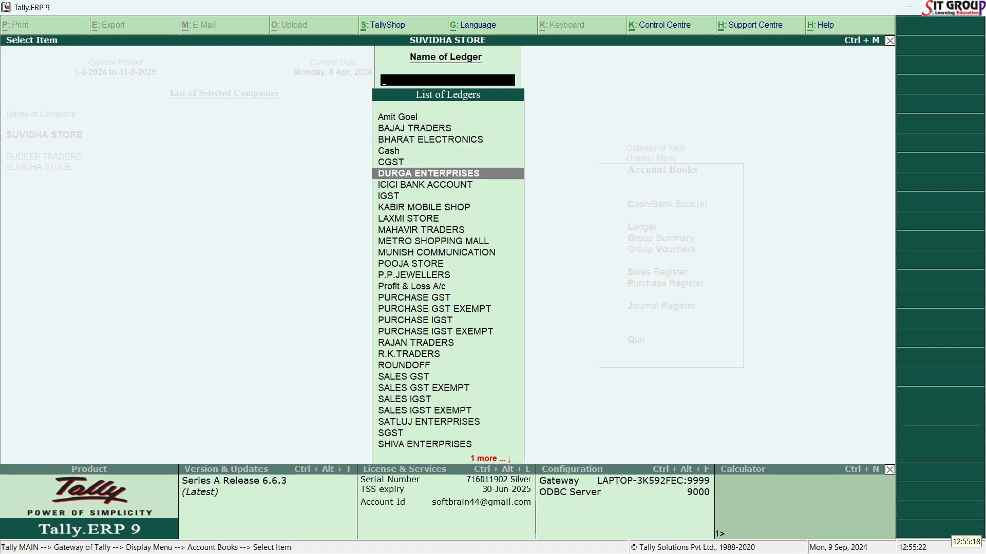
text(D)
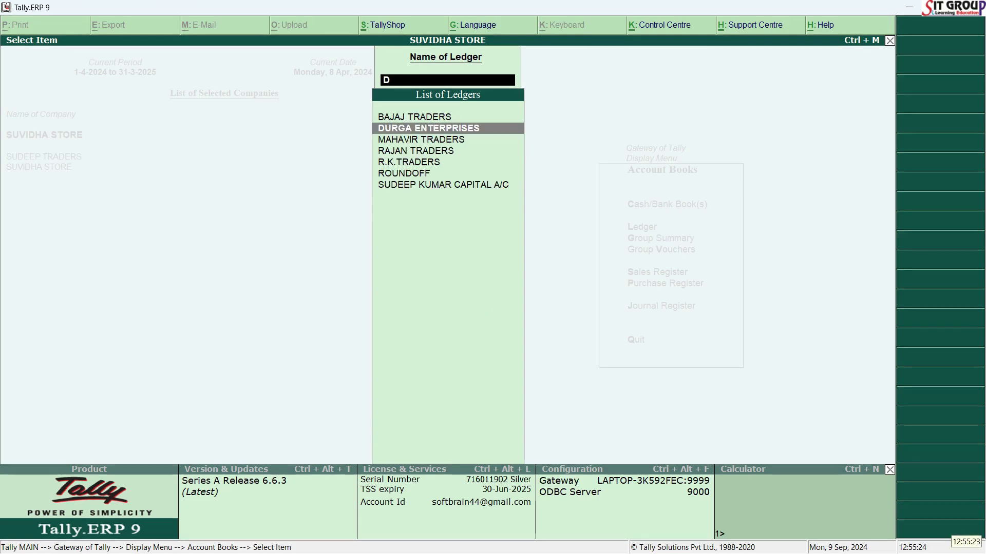
text(UR)
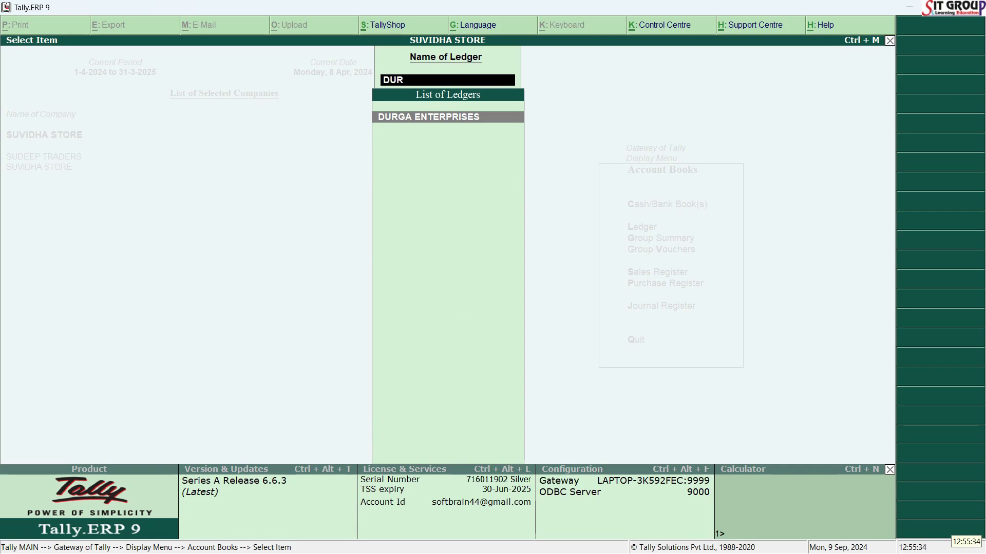
key(Return)
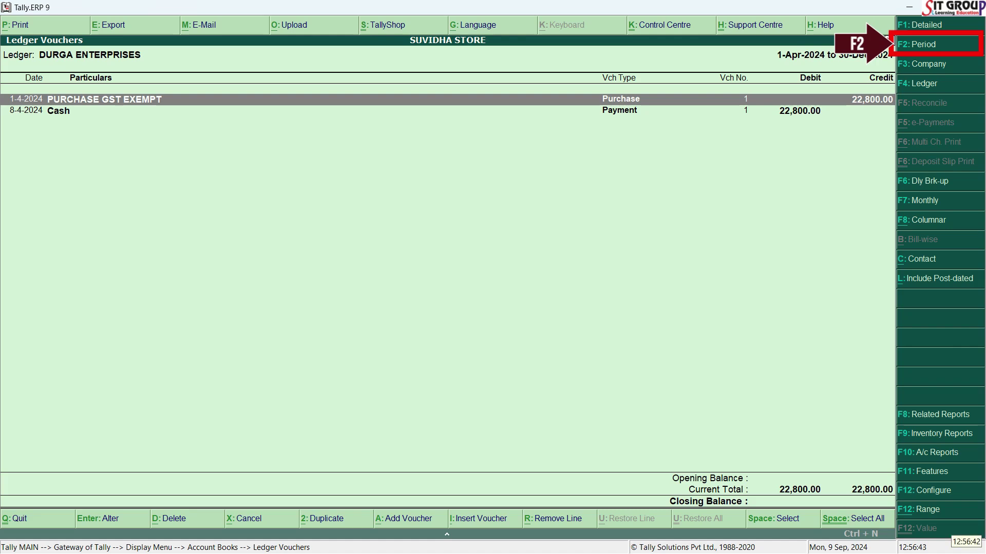
Set the DURGA ENTERPRISES ledger report's period to end on 31/3/2025, keeping the 1-4-2024 start date
key(F2)
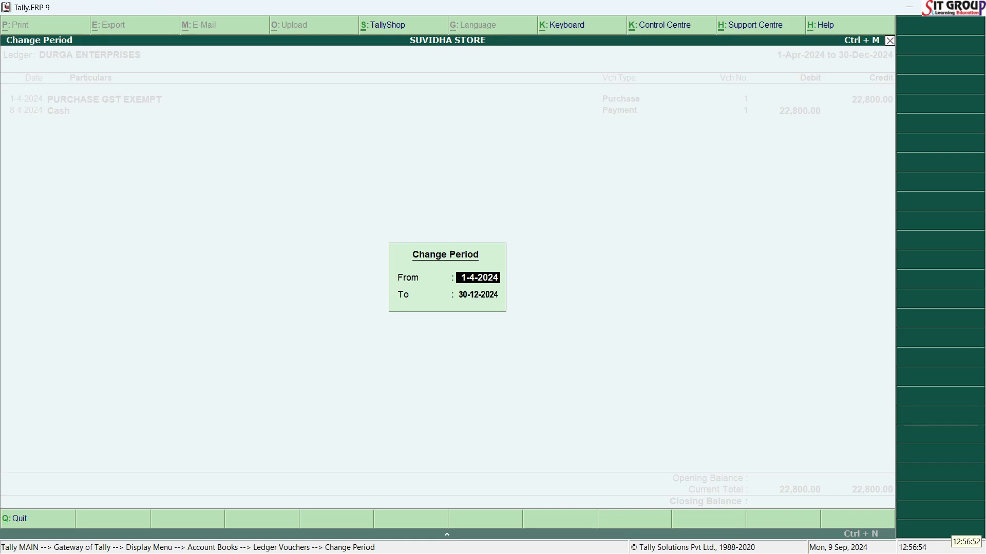
key(Return)
text(31/3/2025)
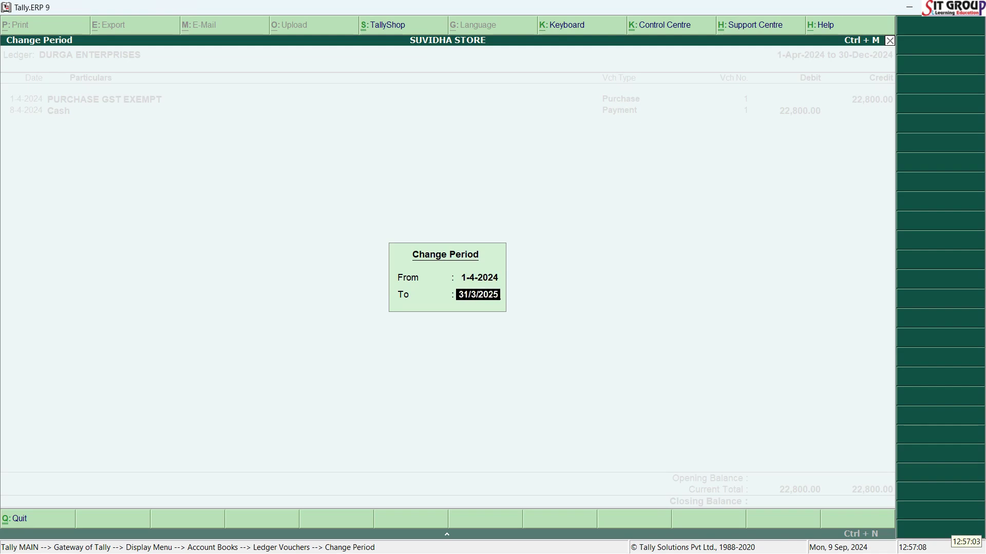
key(Return)
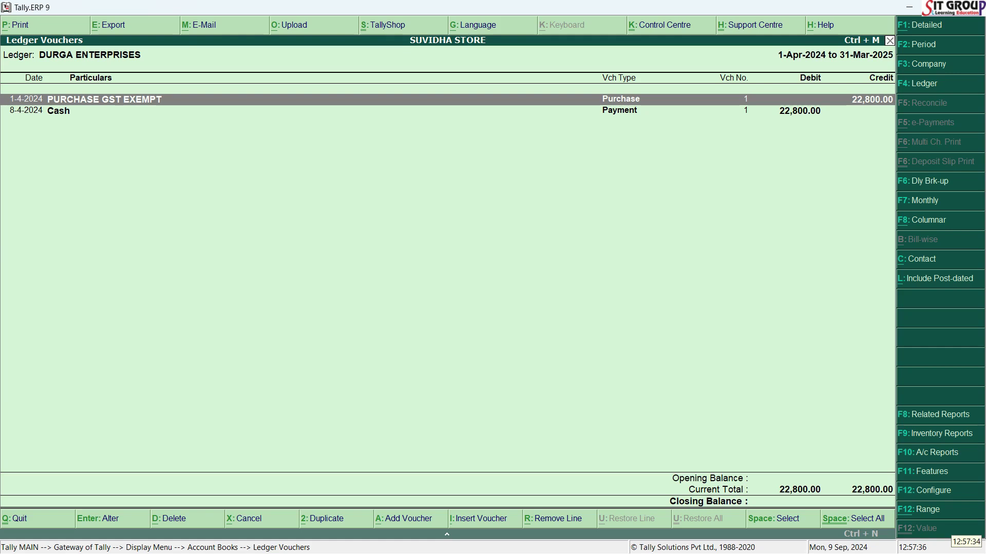
Examine the 1-4-2024 purchase voucher and the 8-4-2024 cash payment voucher in the DURGA ENTERPRISES ledger
key(Return)
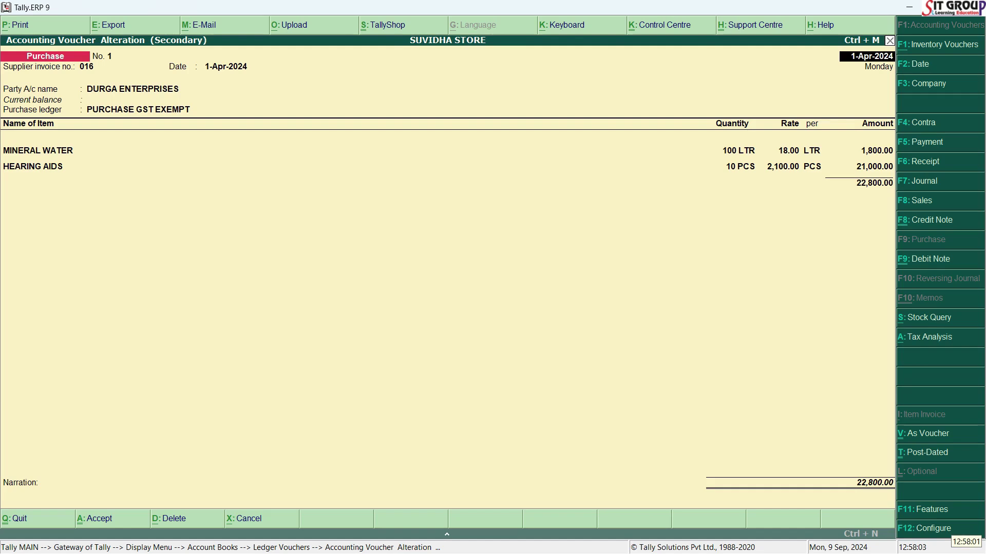
key(Escape)
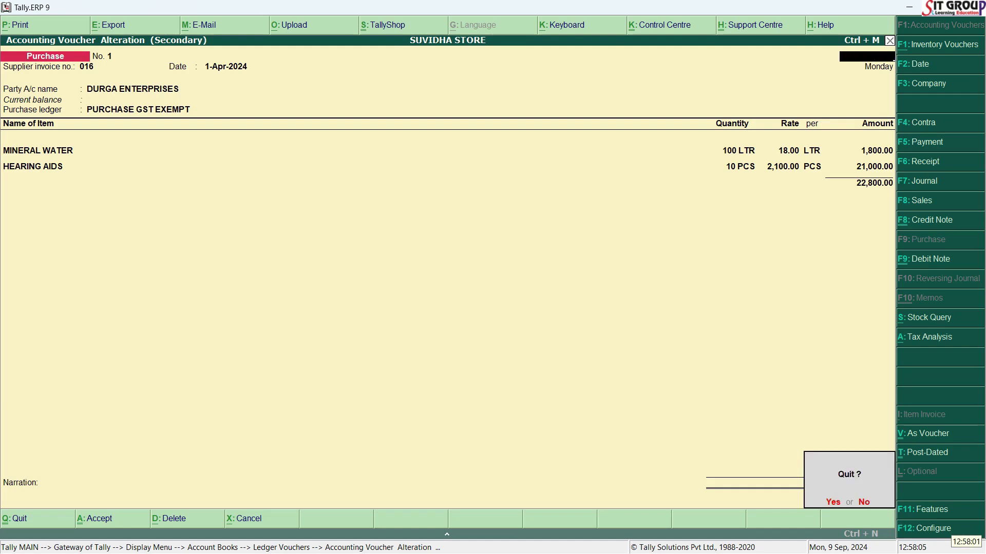
key(y)
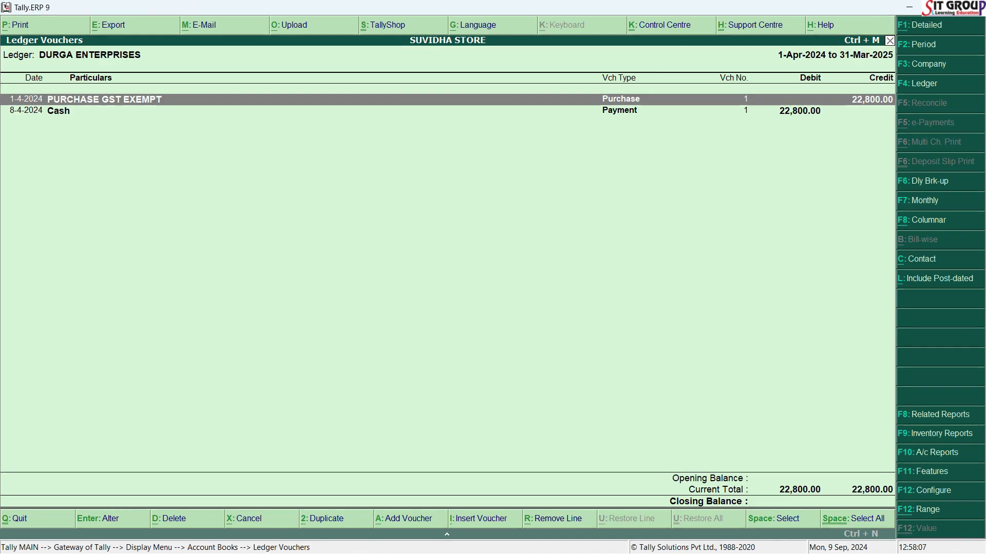
key(Down)
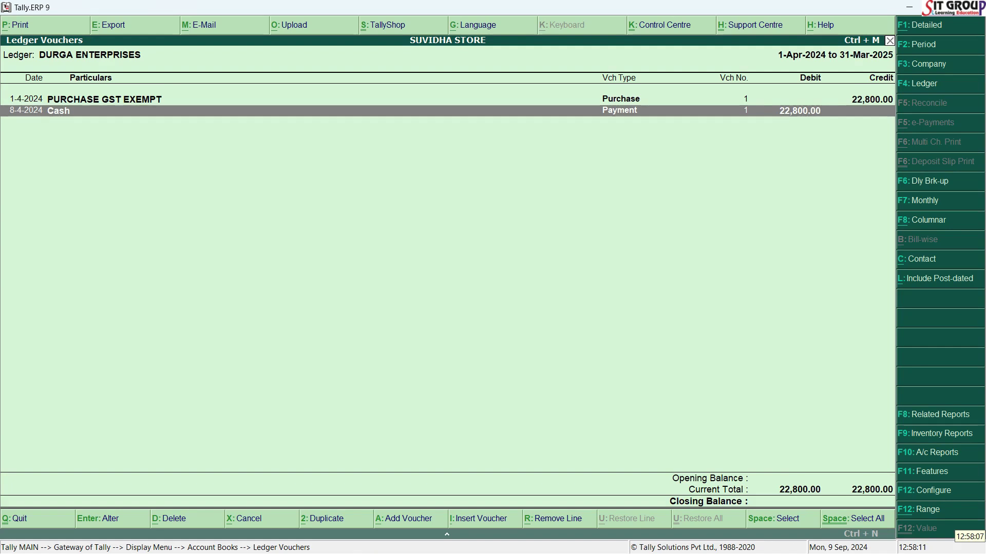
key(Return)
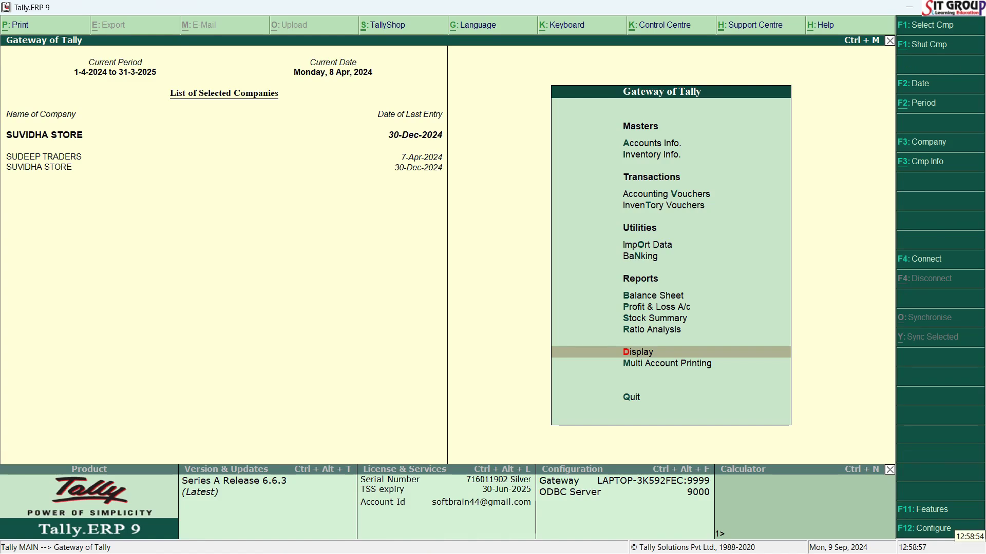
Leave the ledger report, and start a new payment voucher for SUVIDHA STORE
key(Up)
key(Up)
key(Up)
key(Up)
key(Up)
key(Up)
key(Up)
key(Up)
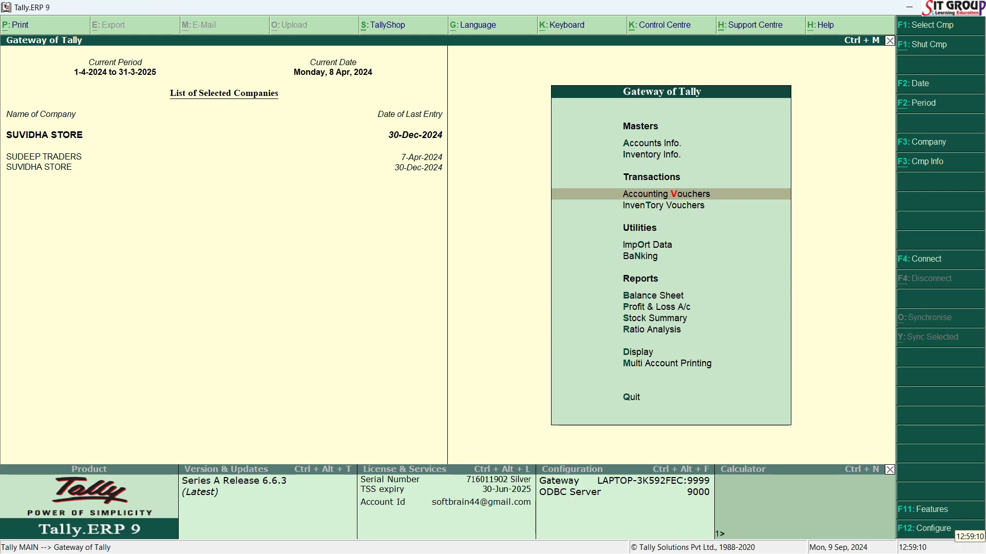
key(Return)
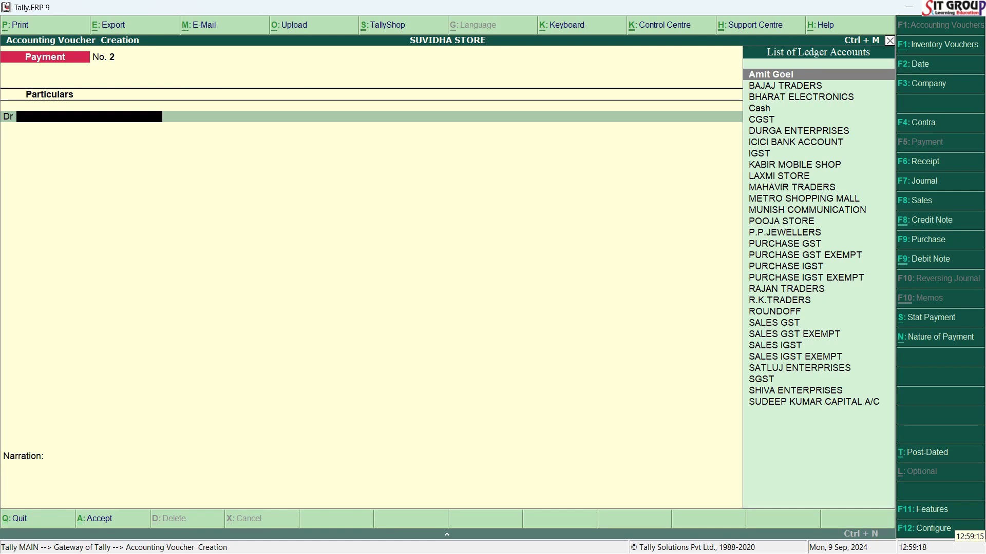
Consult the second payment entry in the PAYMENT ENTRIES Word document, and set the Tally voucher date to 10/7/2024
key(alt+Tab)
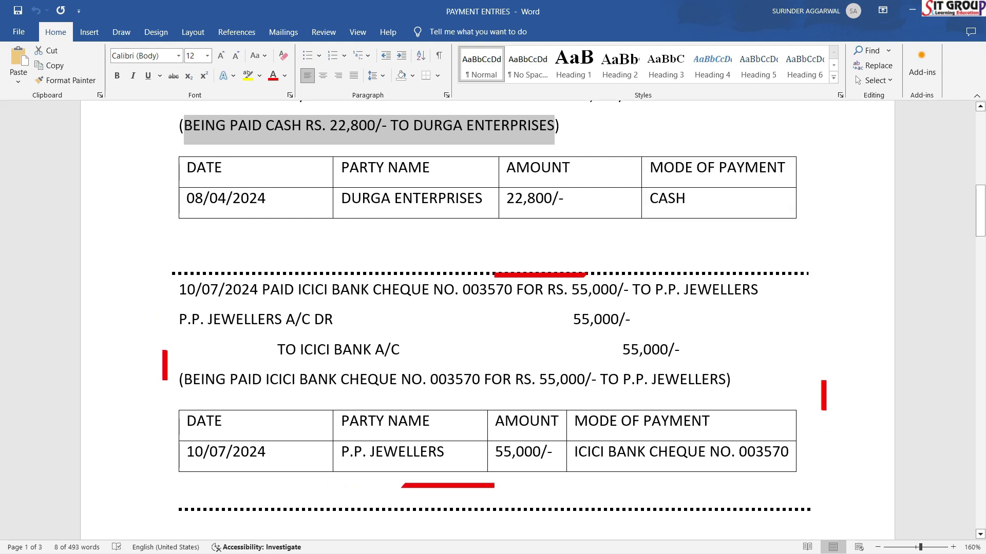
key(alt+Tab)
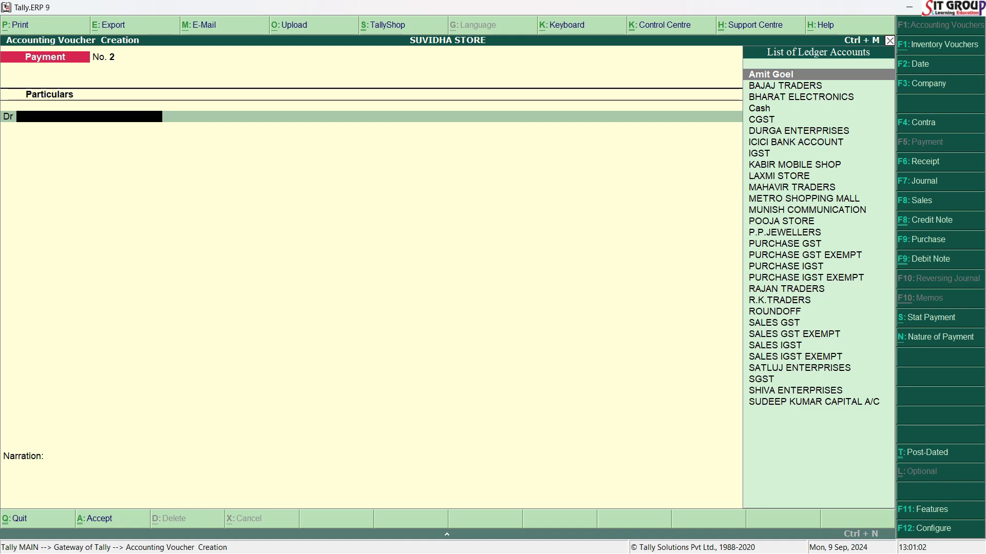
key(F2)
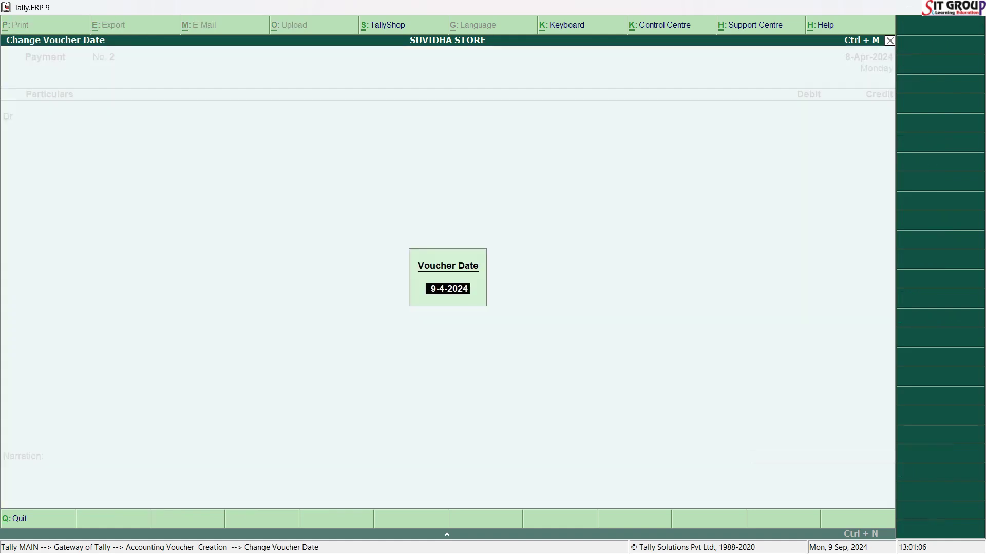
text(10/7/2024)
key(Return)
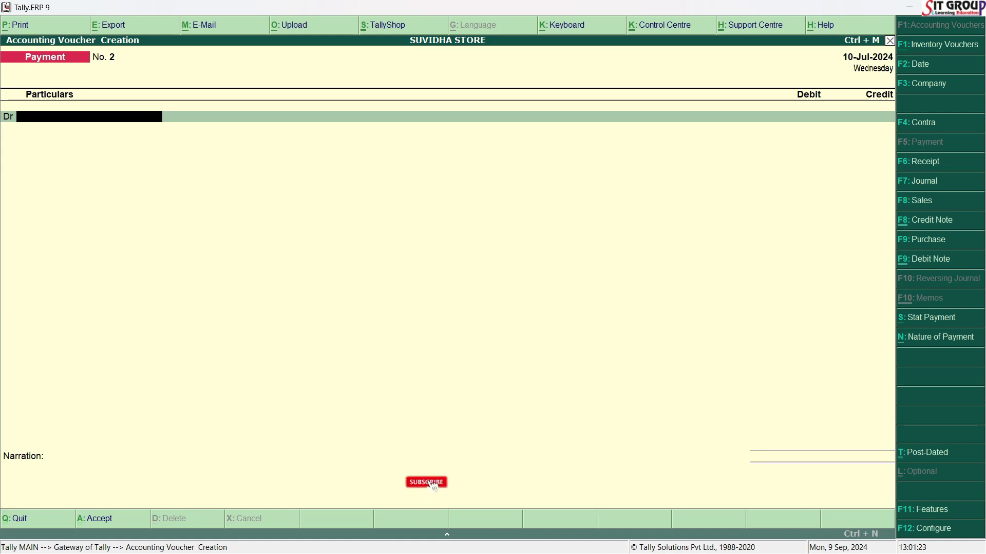
Debit P.P.JEWELLERS with 55,000 in the payment voucher, checking the amount against the Word document
text(P)
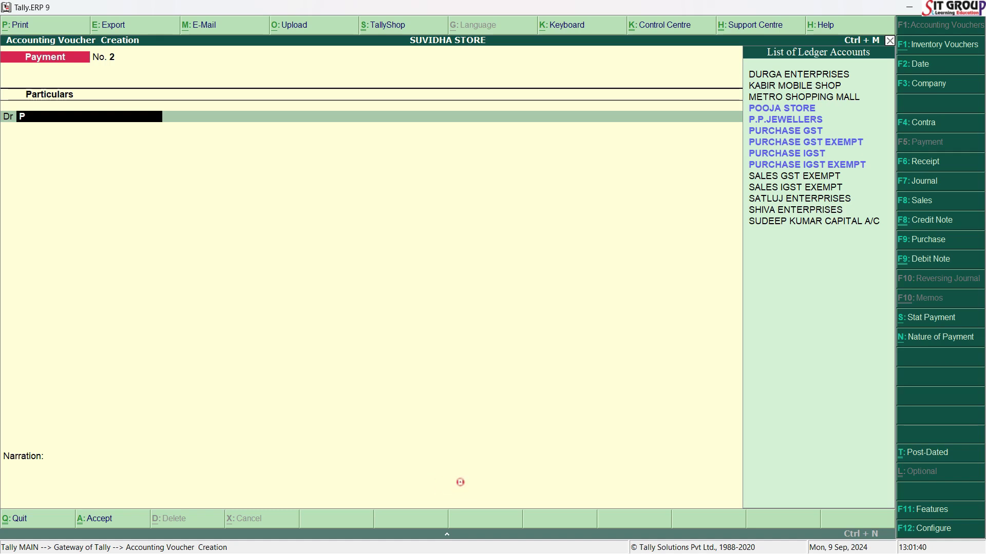
text(P)
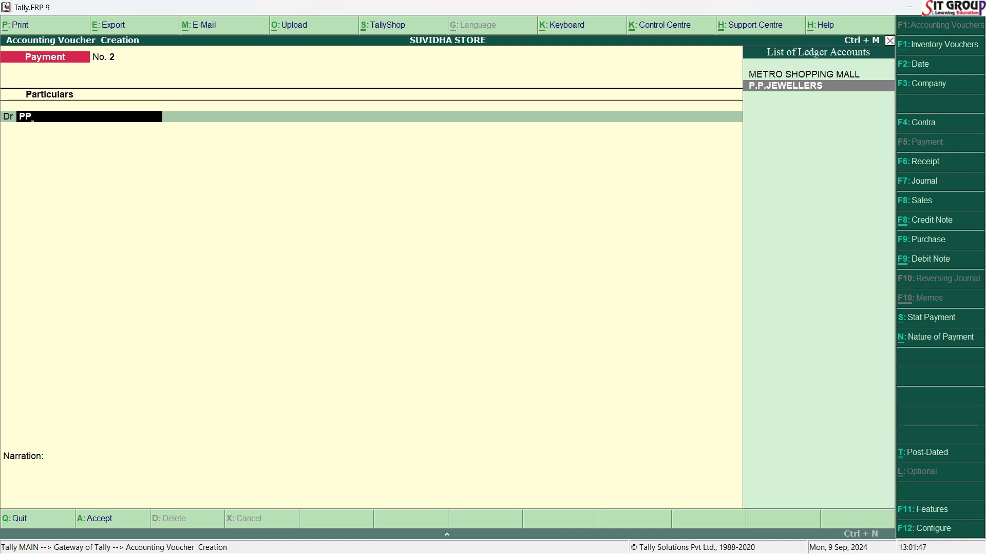
key(Return)
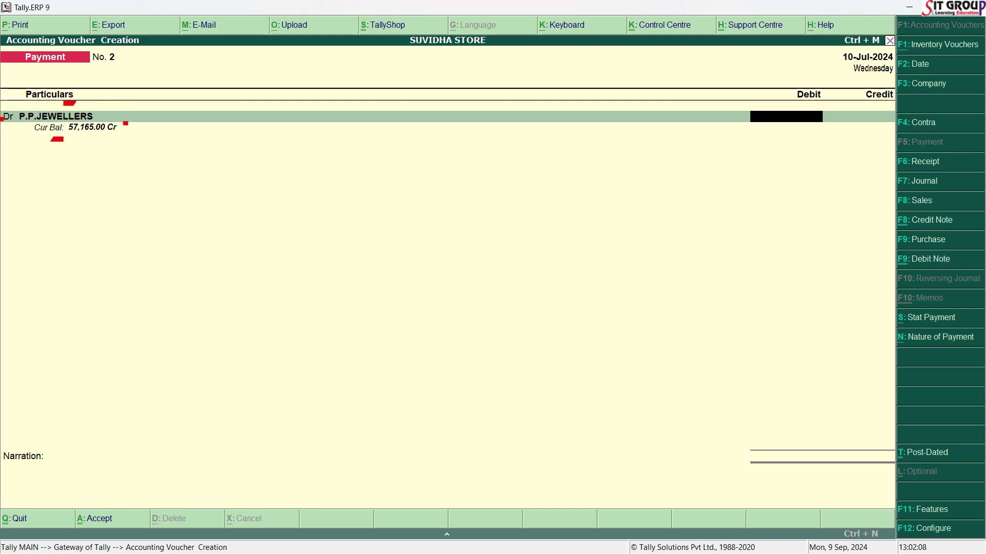
key(alt+Tab)
key(alt+Tab)
text(55000)
key(Return)
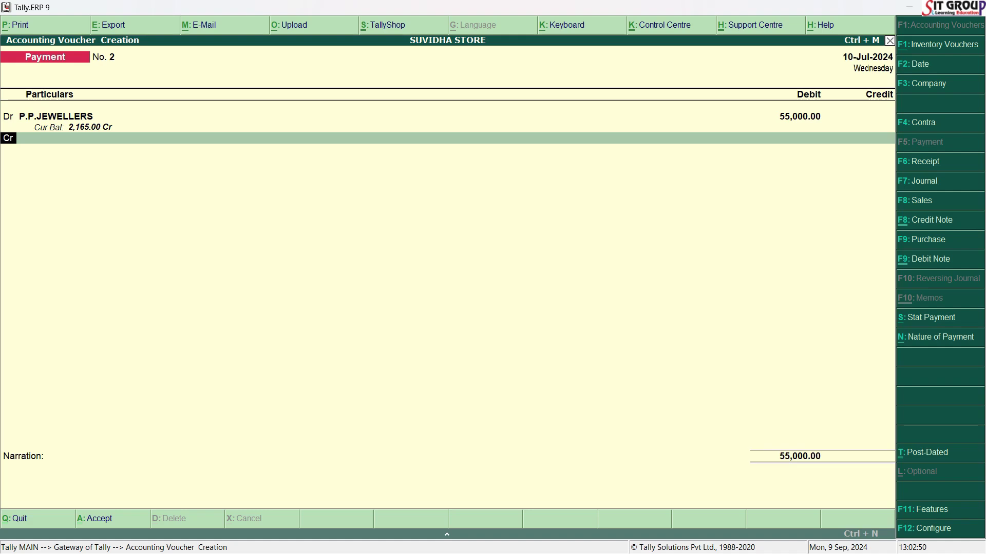
Check the payment account in the Word document, and credit ICICI BANK ACCOUNT with 55,000 in the Tally voucher
key(Return)
key(alt+Tab)
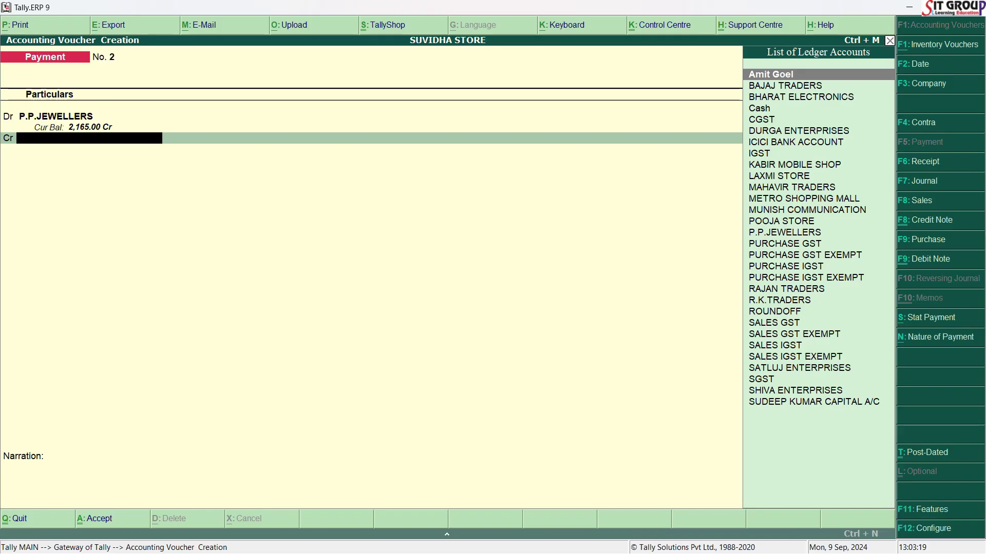
text(I)
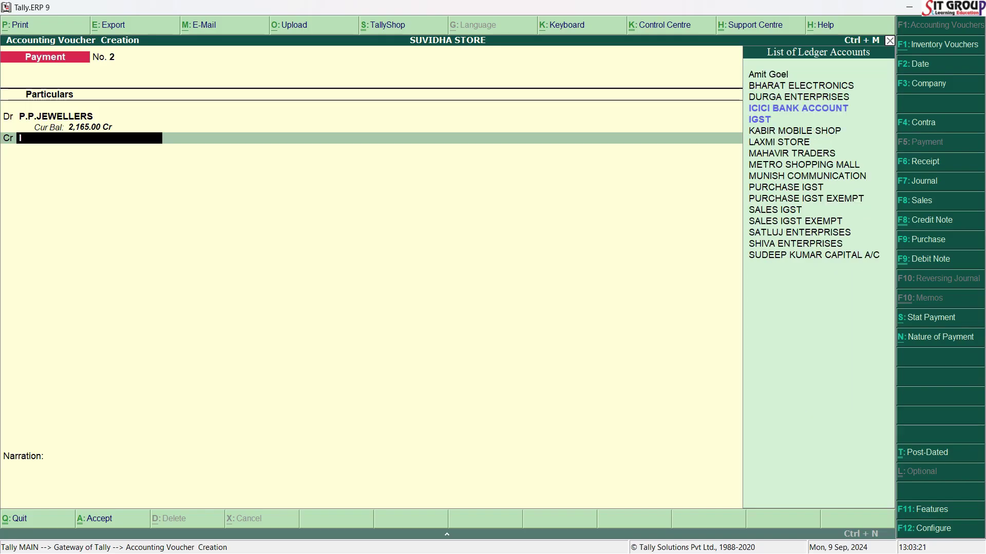
text(C)
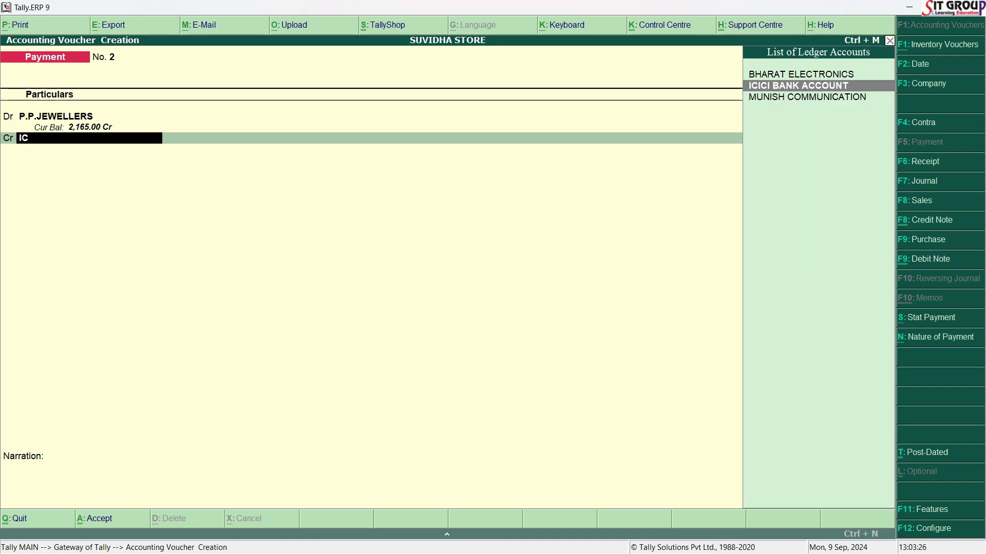
key(Return)
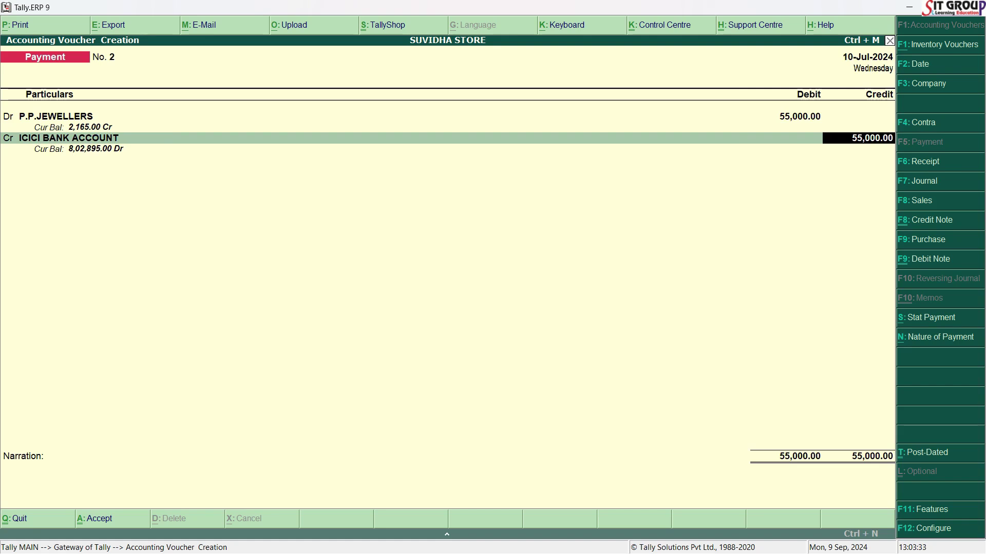
key(Return)
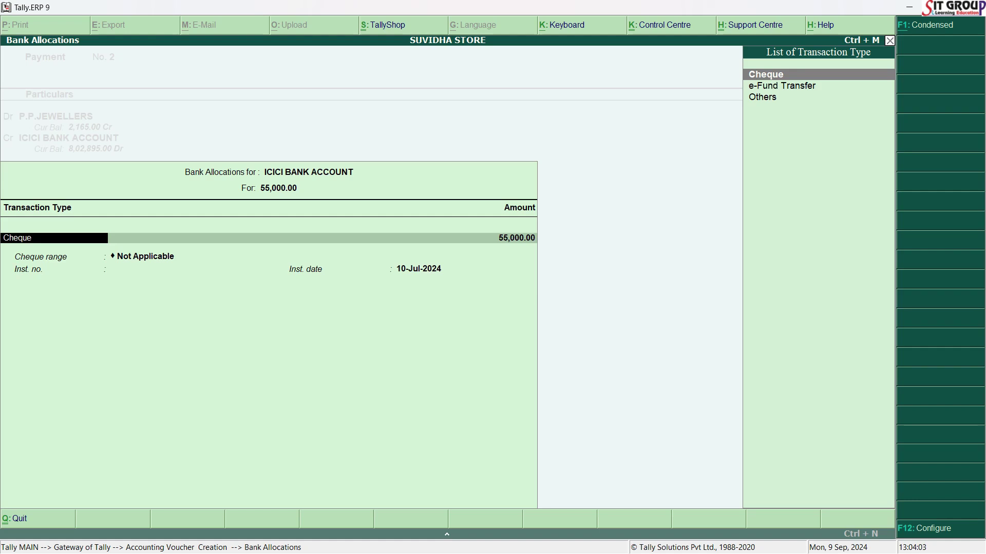
Allocate the 55,000 ICICI BANK ACCOUNT payment as a cheque with instrument number 003570, taken from the Word document
key(Return)
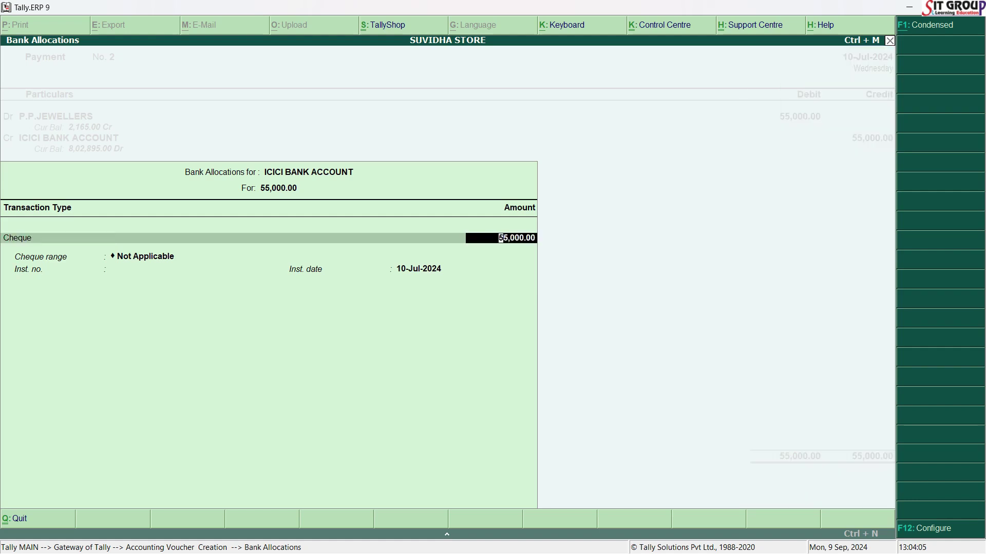
key(Return)
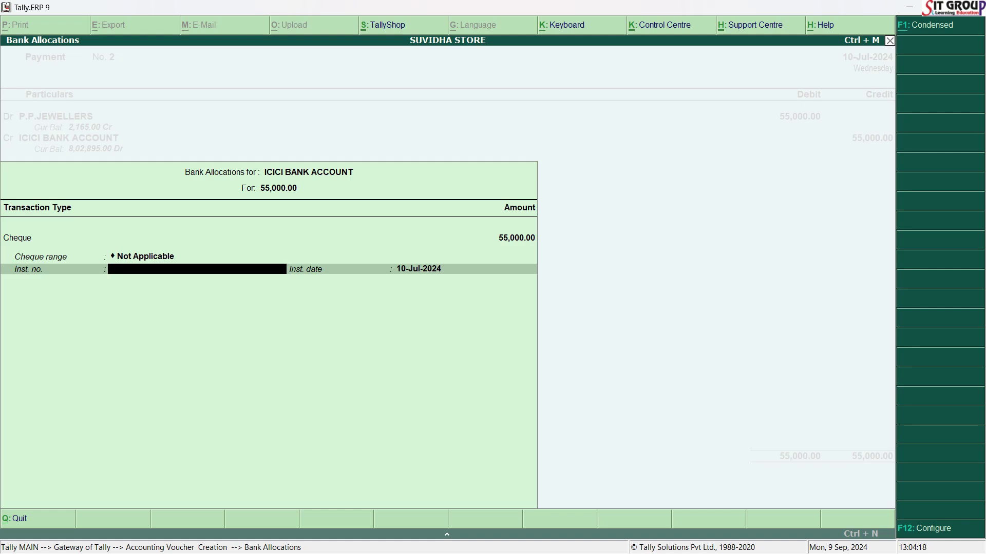
key(alt+Tab)
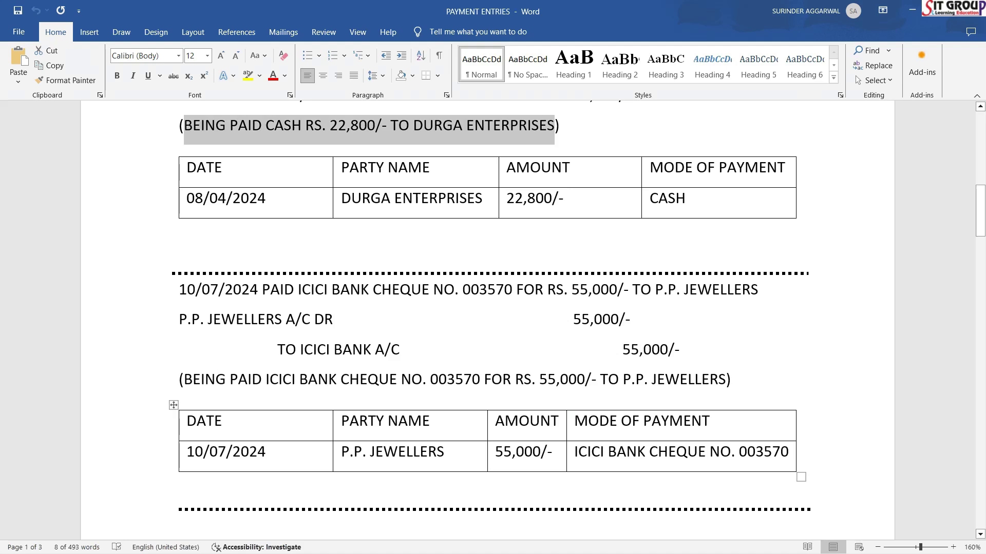
key(alt+Tab)
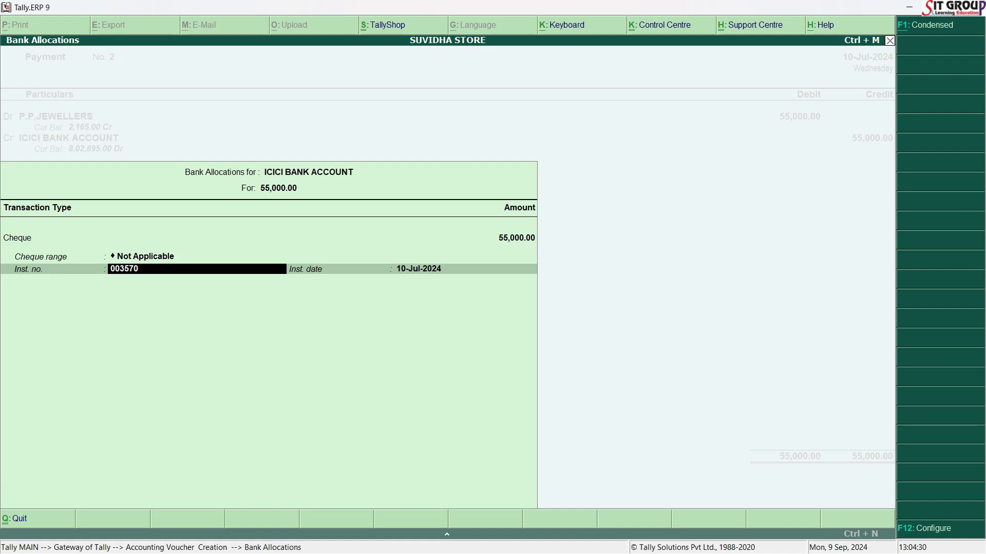
key(Return)
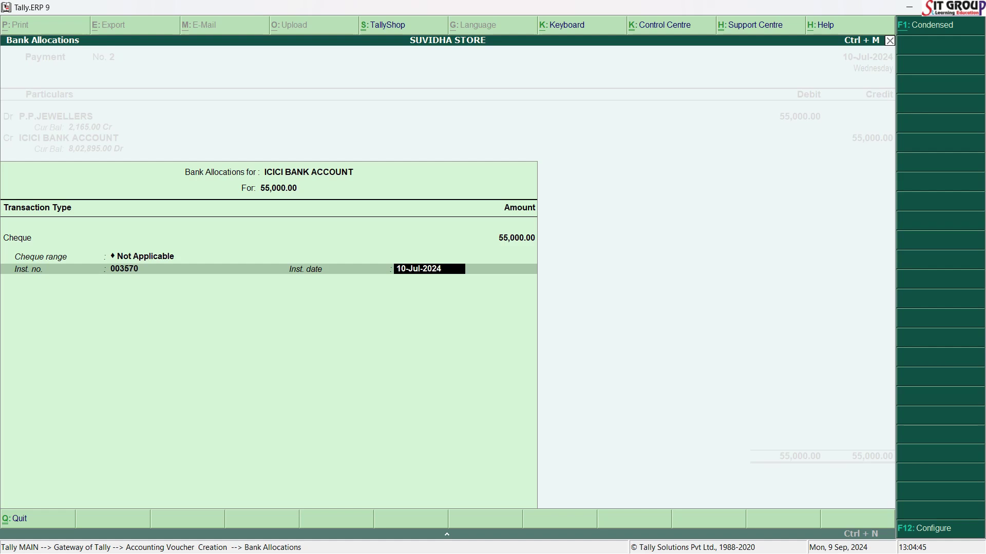
Close the bank allocation, enter the narration "BEING PAID ICICI BANK CHEQUE NO. 003570 FOR RS. 55,000/- TO P.P. JEWELLERS", and save the voucher
key(Return)
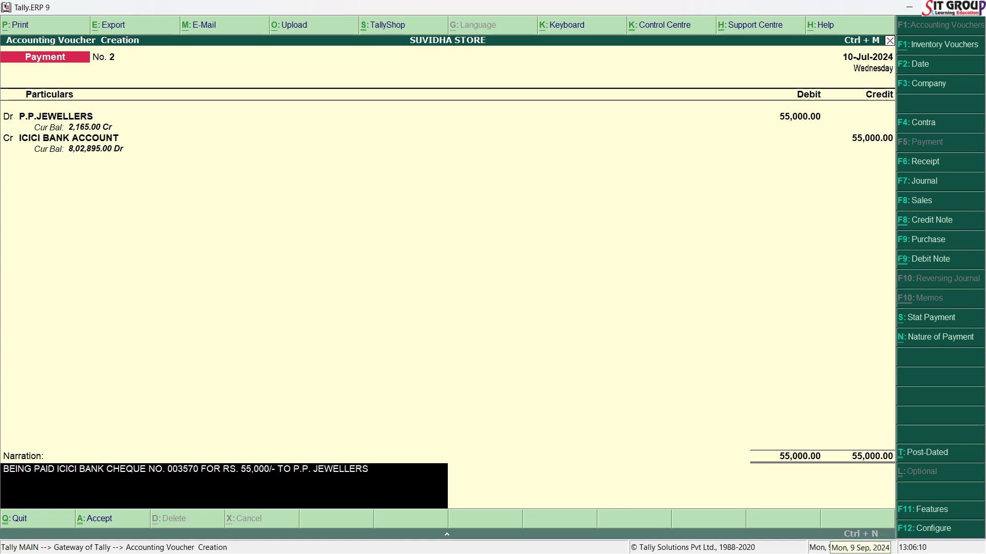
key(Return)
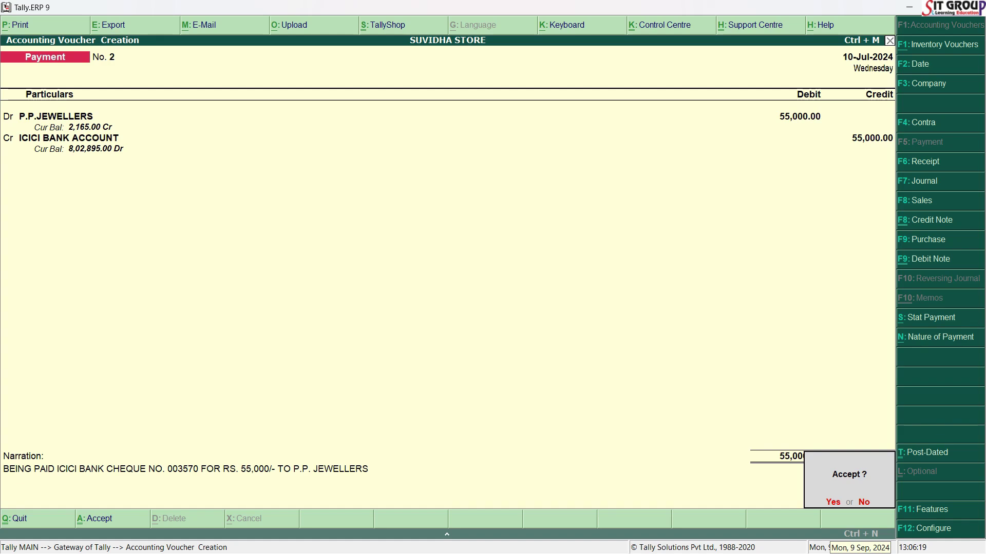
key(Return)
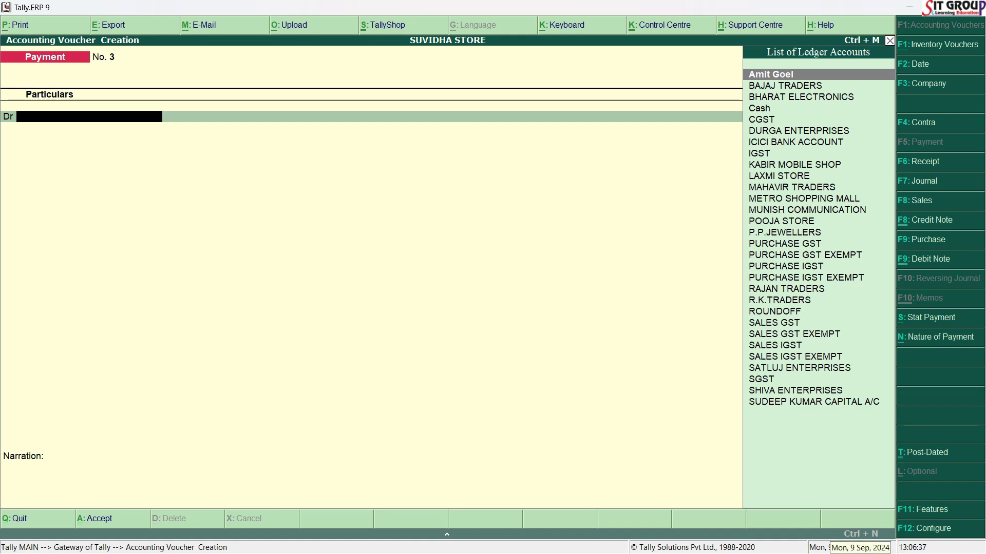
Consult the MAHAVIR TRADERS payment entry in the Word document, and set the new Tally payment voucher's date to 22/8/2024
key(alt+Tab)
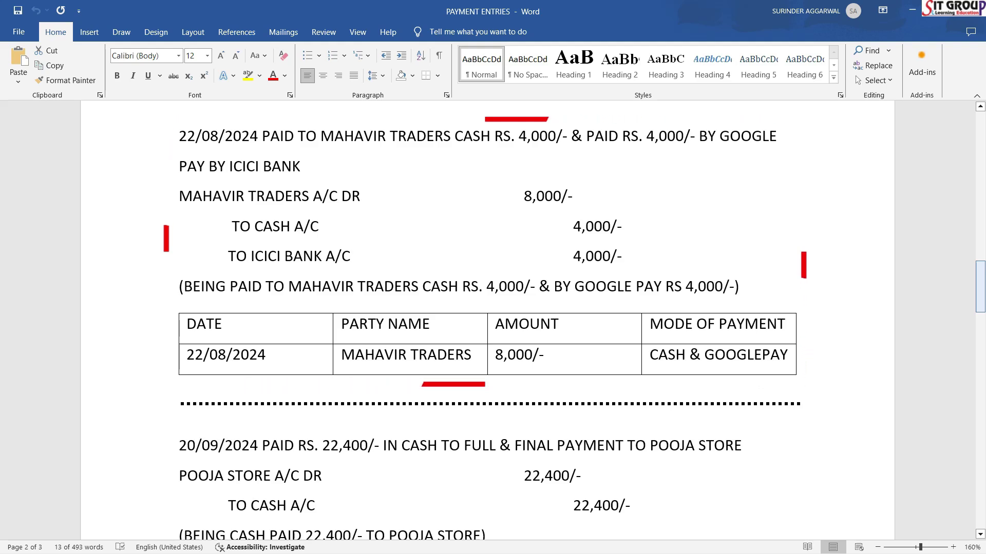
key(alt+Tab)
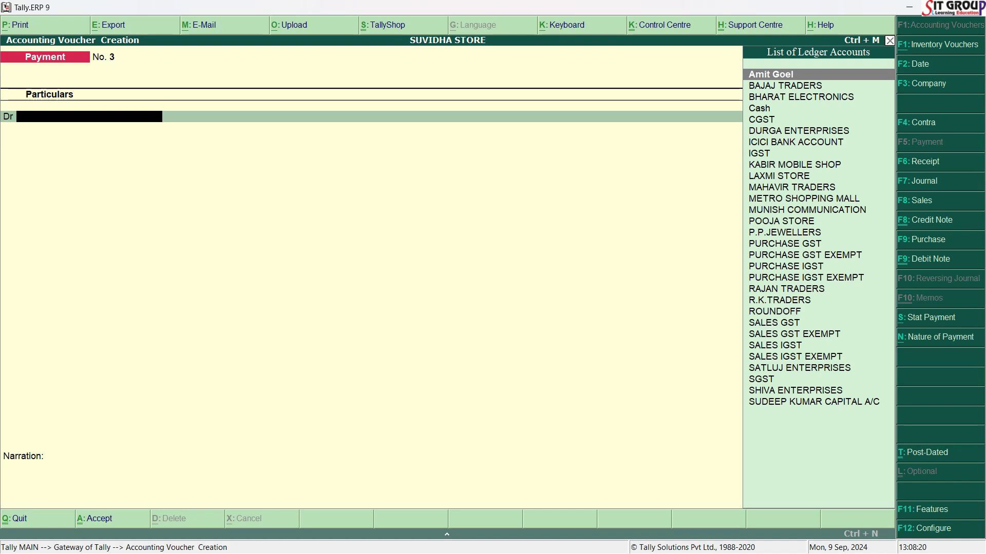
key(F2)
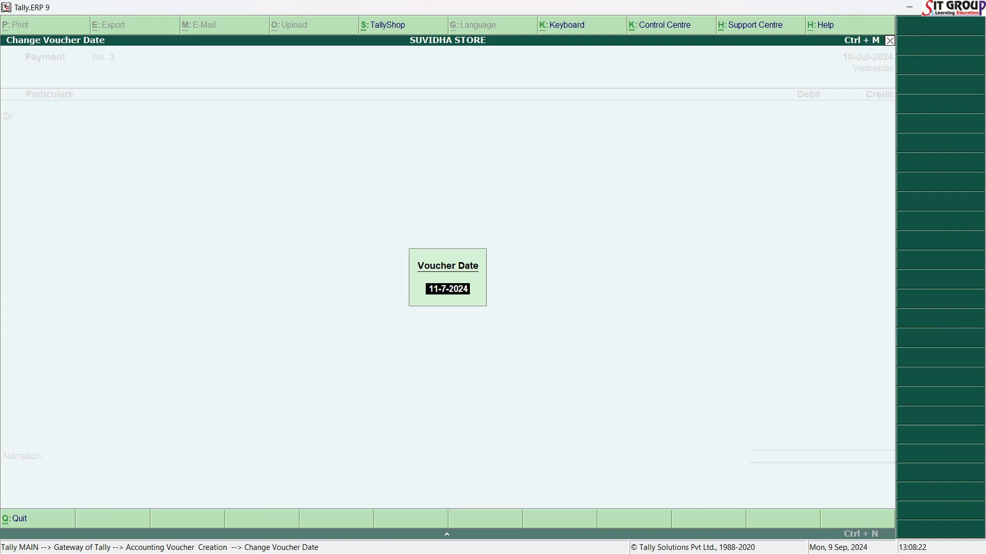
text(22/8/2)
text(24)
key(Return)
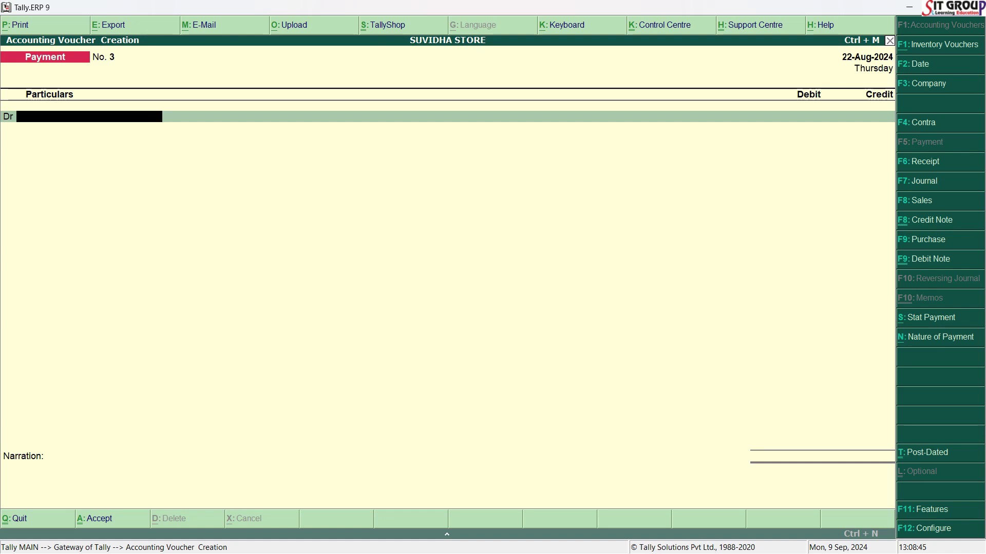
Debit MAHAVIR TRADERS with 8,000 in the payment voucher, checking the amount against the Word document
text(M)
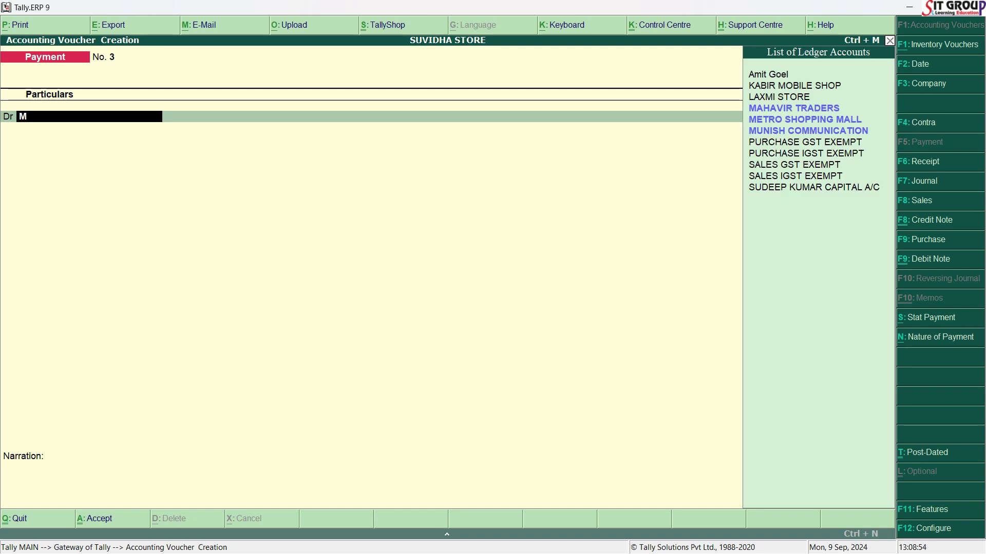
text(A)
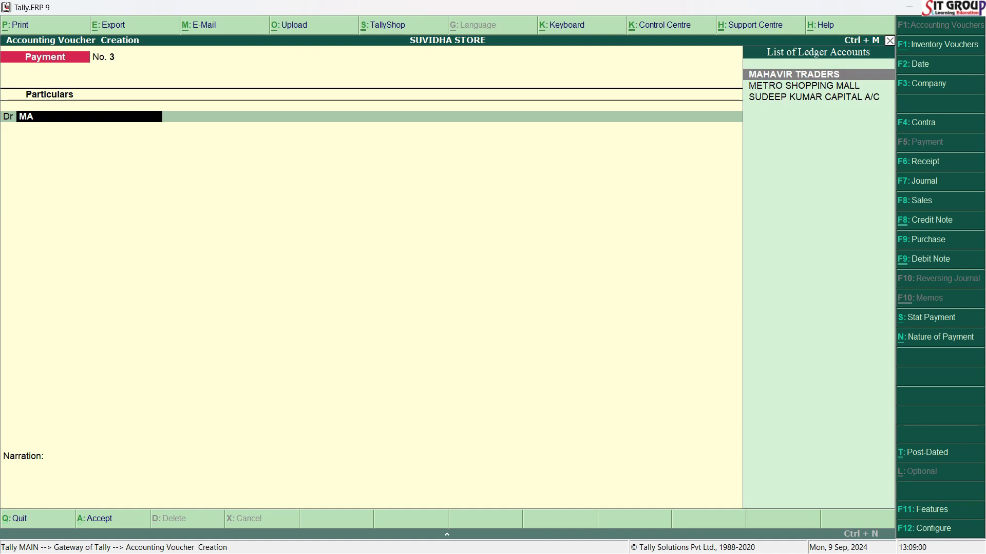
key(Return)
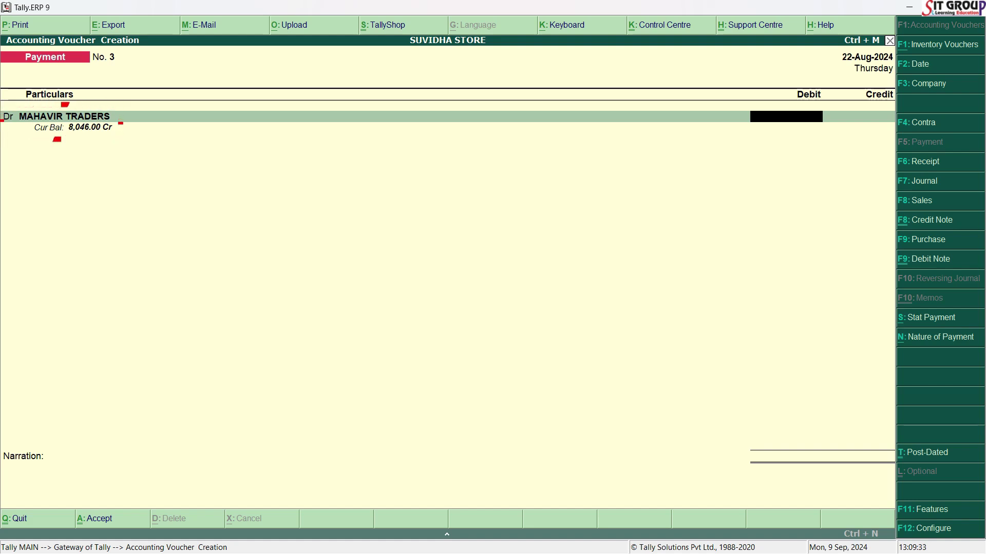
key(alt+Tab)
text(8000)
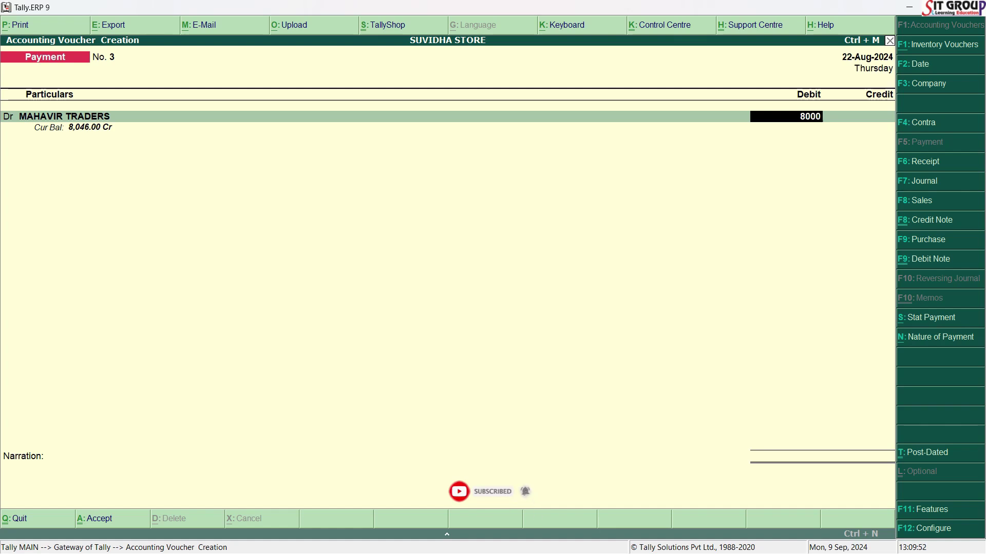
key(Return)
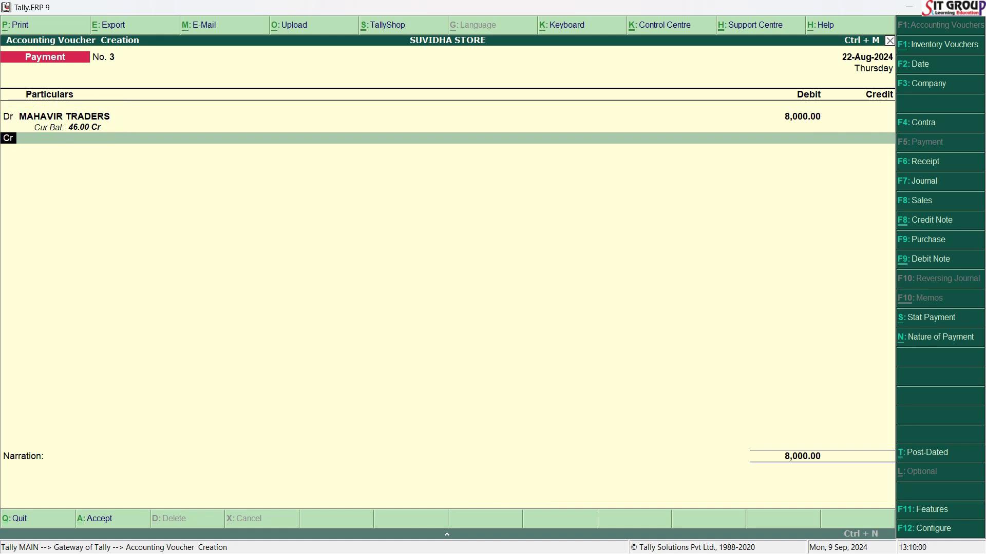
Check the payment accounts in the Word document, and credit Cash with 4,000 in the Tally voucher
key(Return)
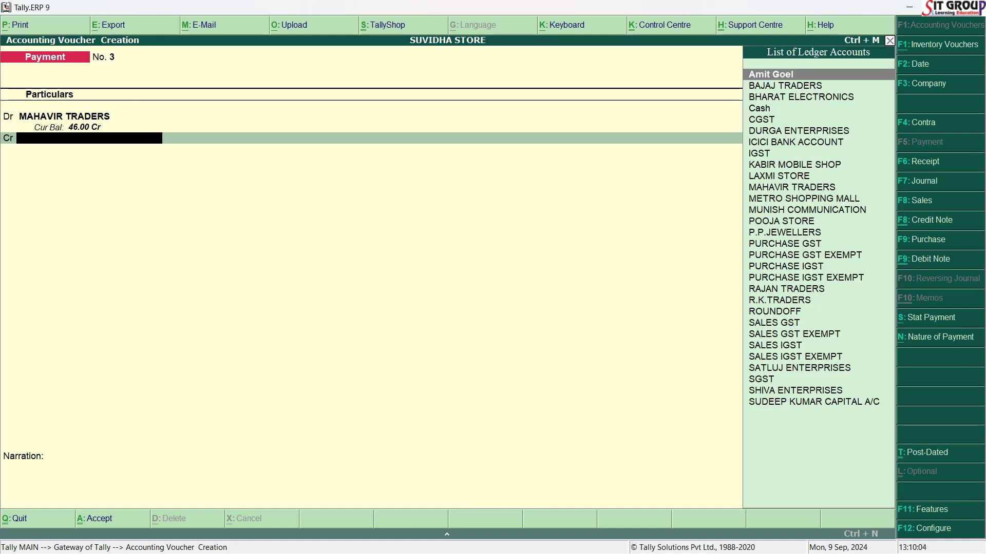
key(alt+Tab)
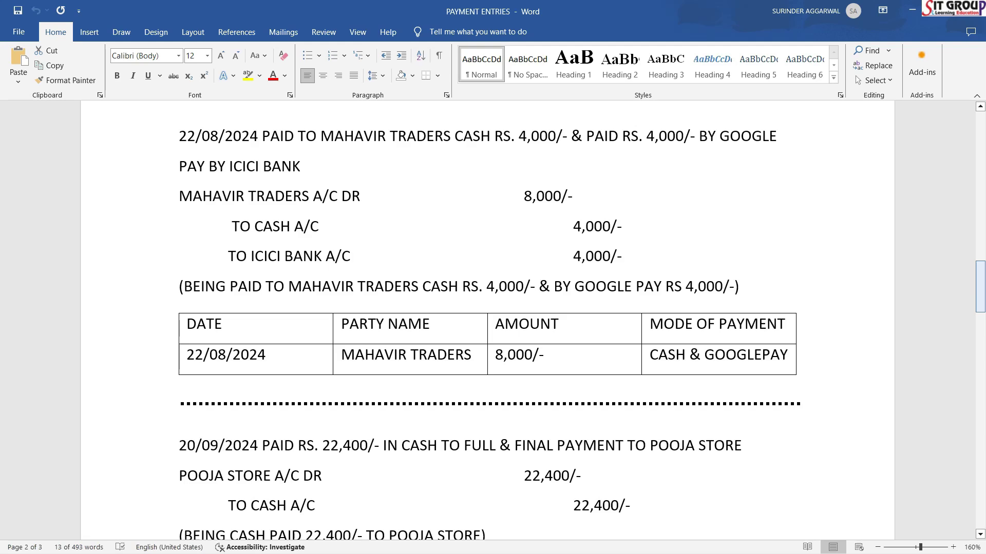
key(alt+Tab)
text(A)
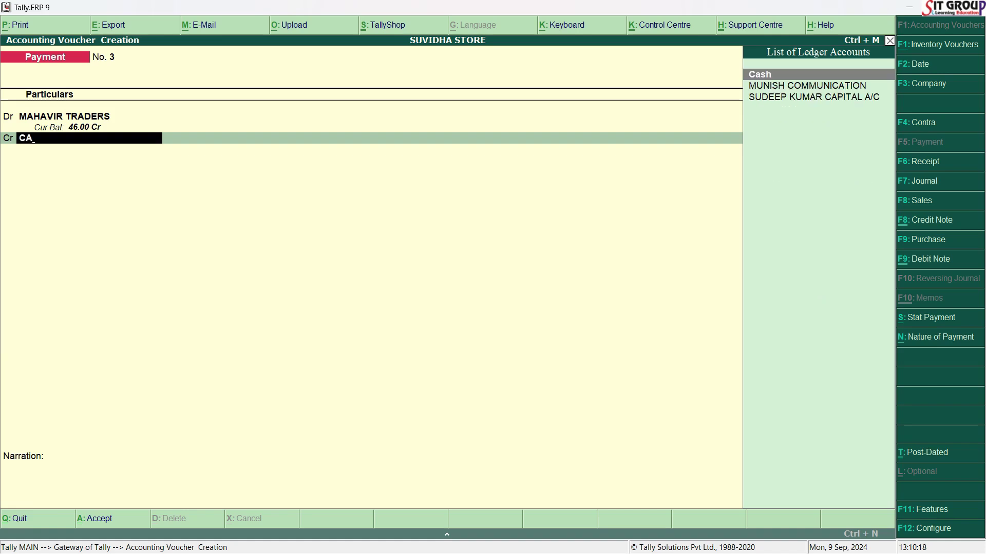
key(Return)
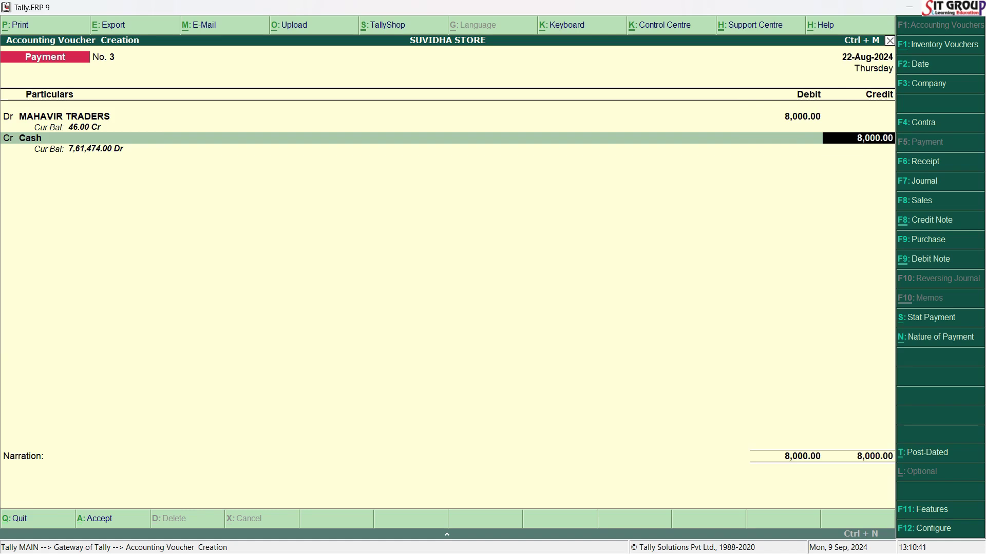
text(4000)
key(Return)
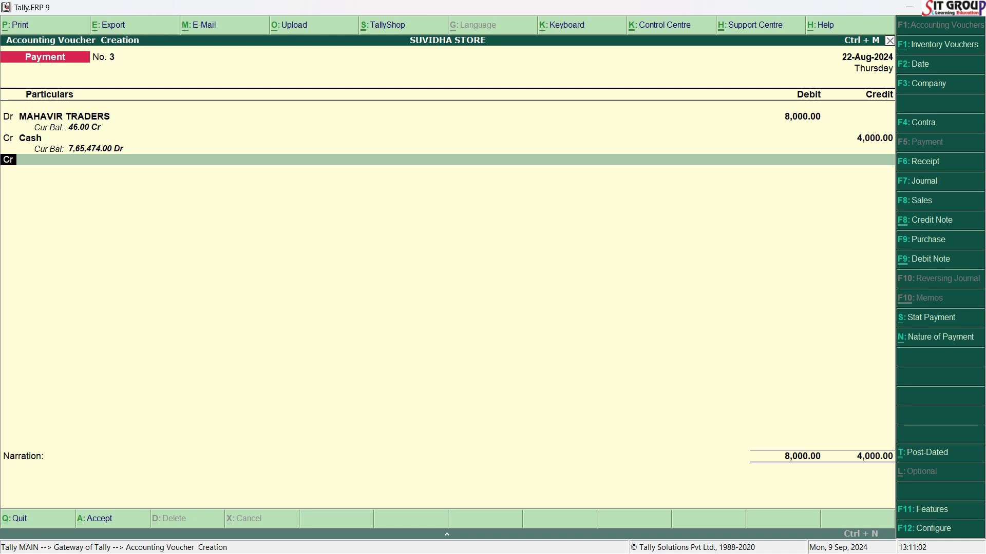
Credit ICICI BANK ACCOUNT with the remaining 4,000, and allocate it as an Others transaction with instrument number 0123456
key(Return)
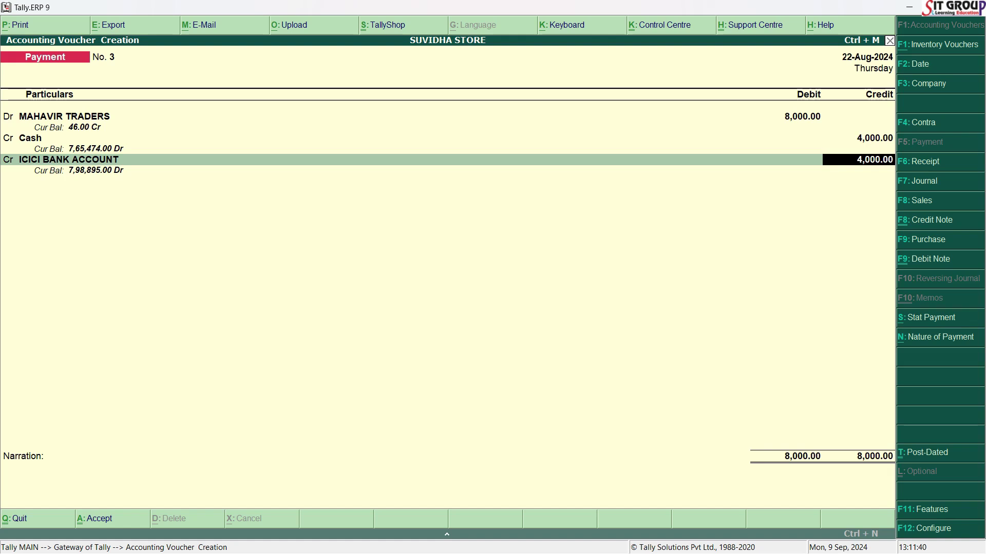
key(Return)
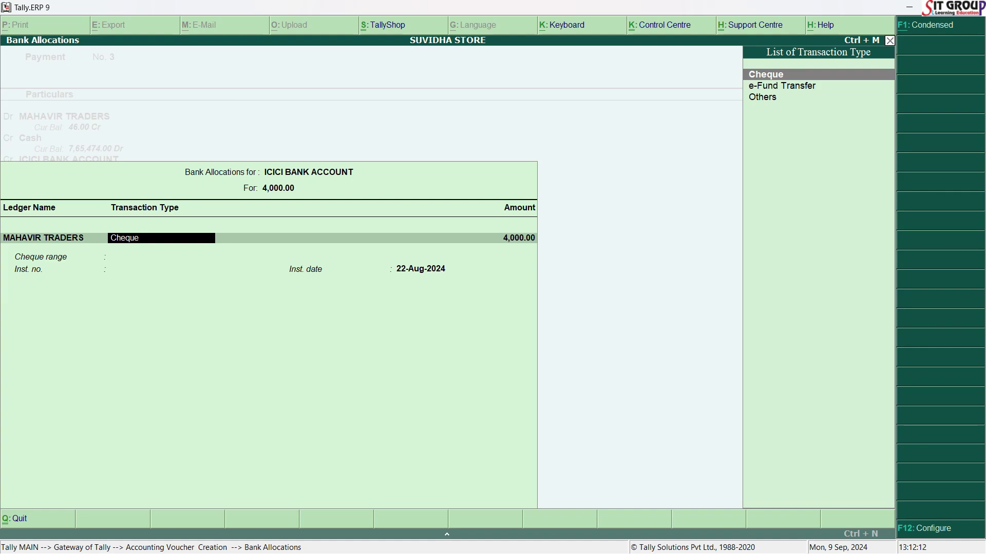
key(Down)
key(Down)
key(Return)
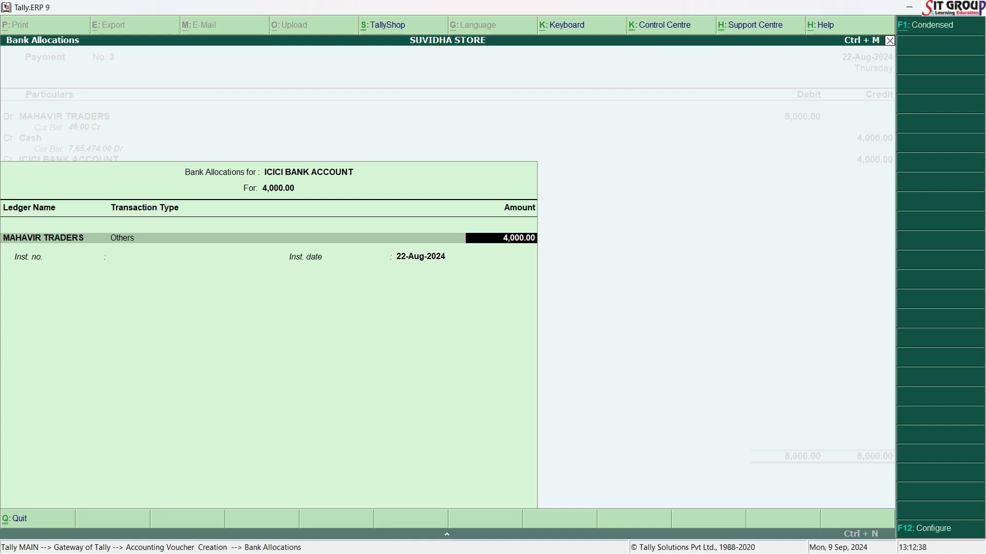
key(Return)
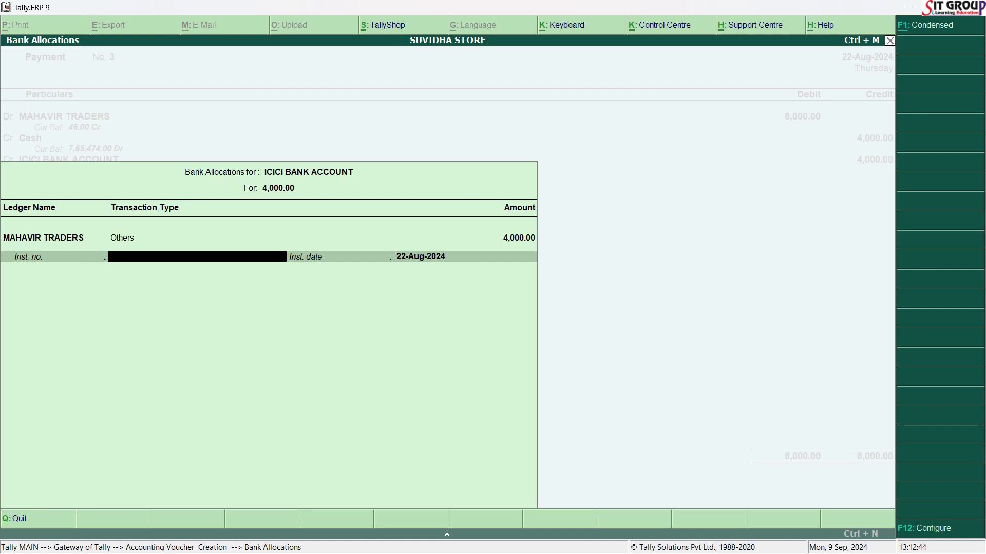
text(0123456)
key(Return)
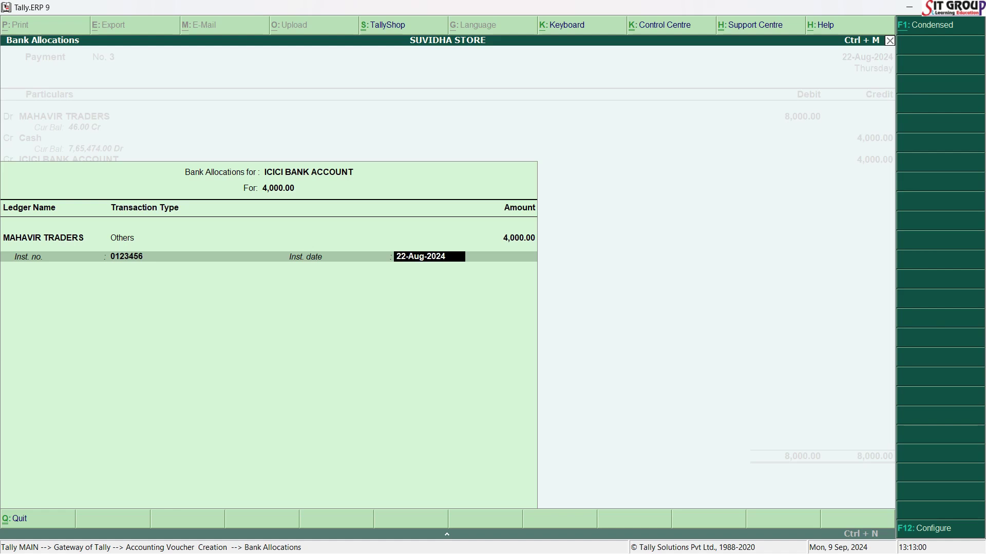
Close the bank allocation, enter the narration "BEING PAID TO MAHAVIR TRADERS CASH RS. 4,000/- & BY GOOGLE PAY RS 4,000/-)", and save the voucher
key(Return)
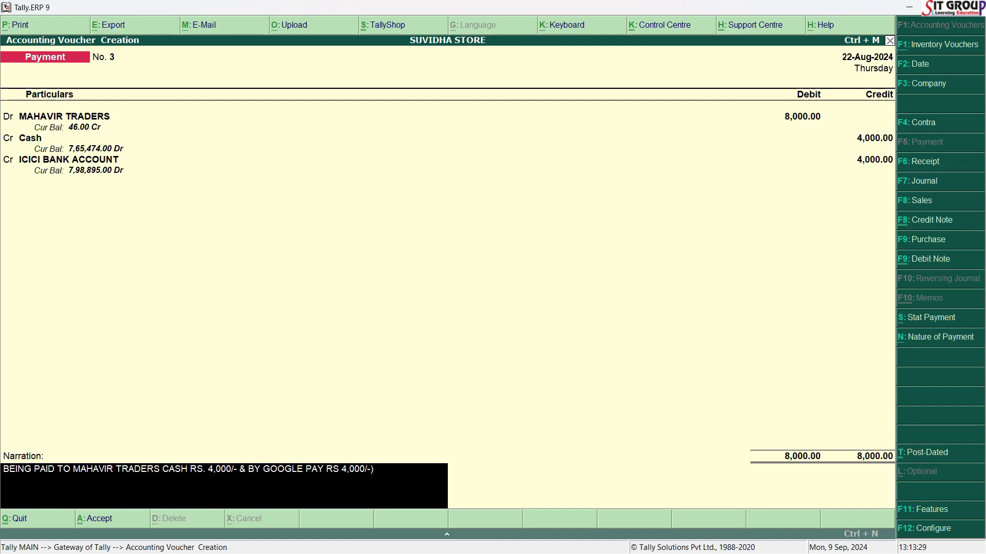
key(Return)
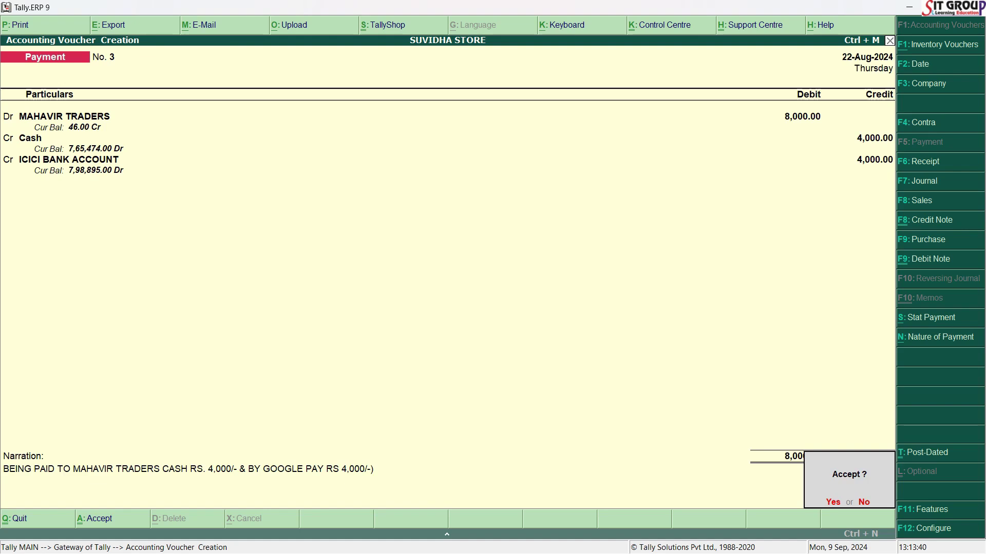
key(Return)
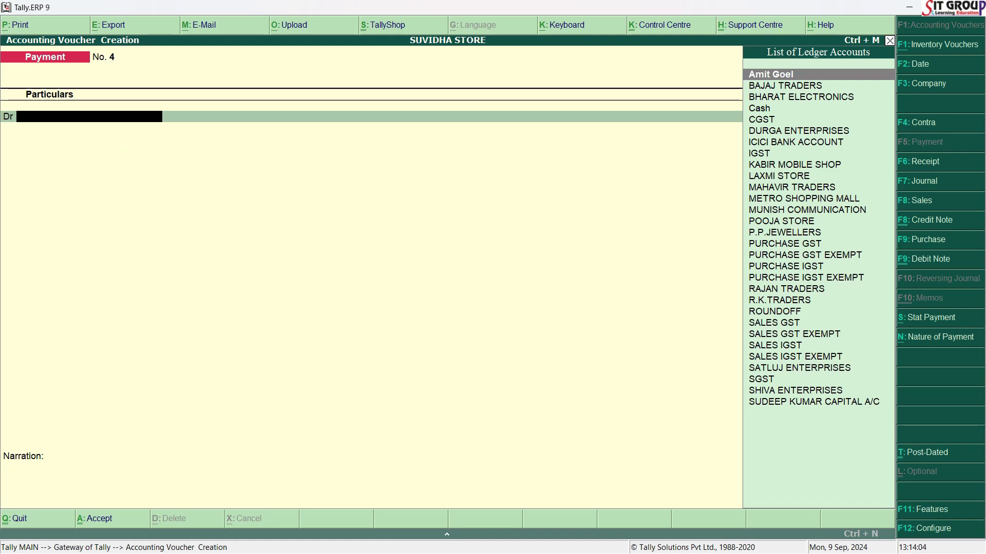
Consult the POOJA STORE payment entry in the Word document, and set the new Tally payment voucher's date to 20/9/2024
key(alt+Tab)
key(F2)
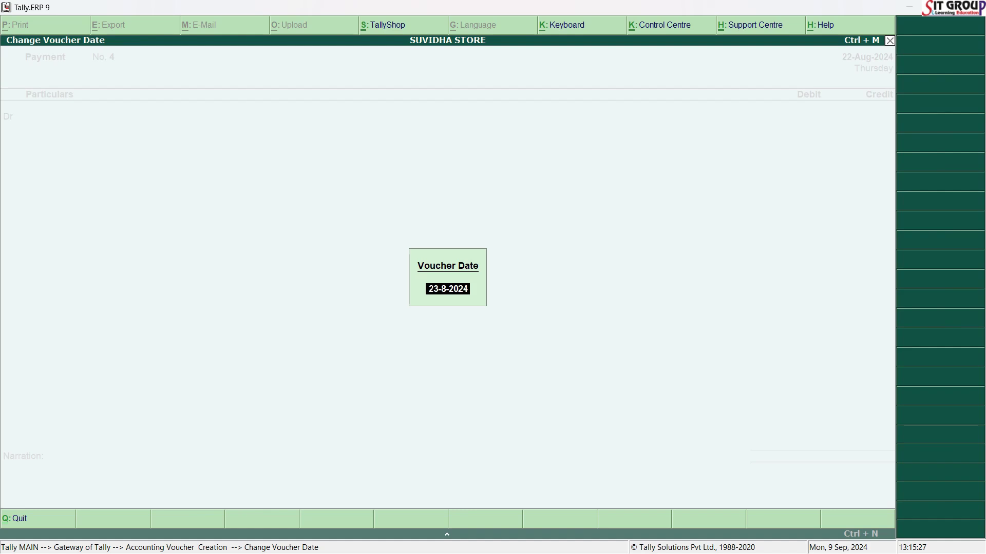
text(20/9/2024)
key(Return)
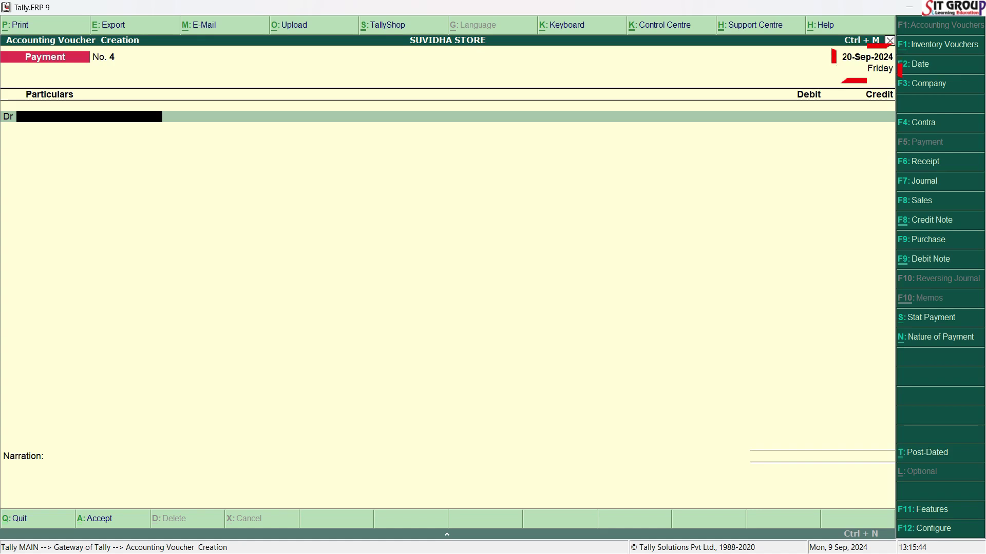
Check the POOJA STORE payment entry in the Word document, and debit POOJA STORE with 22,400 in the Tally voucher
key(alt+Tab)
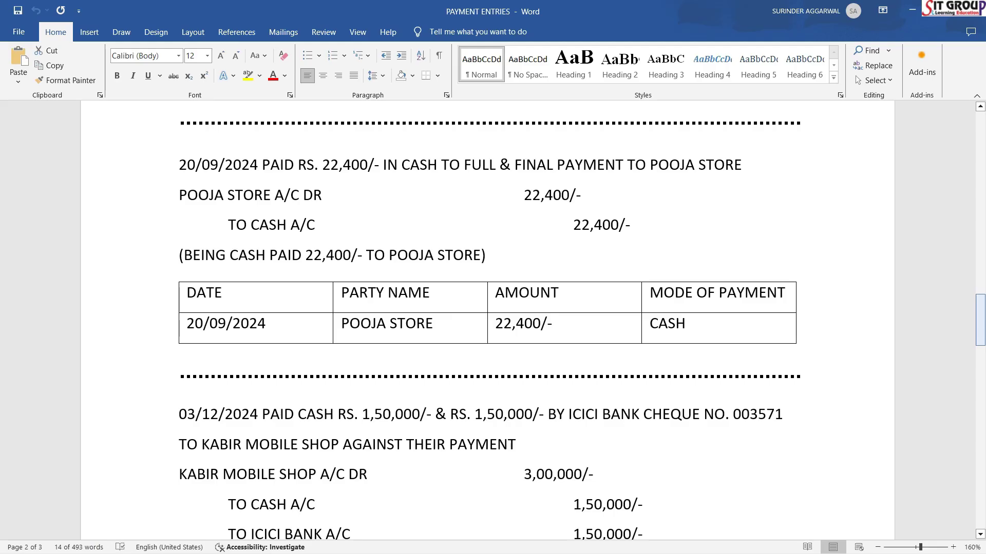
key(alt+Tab)
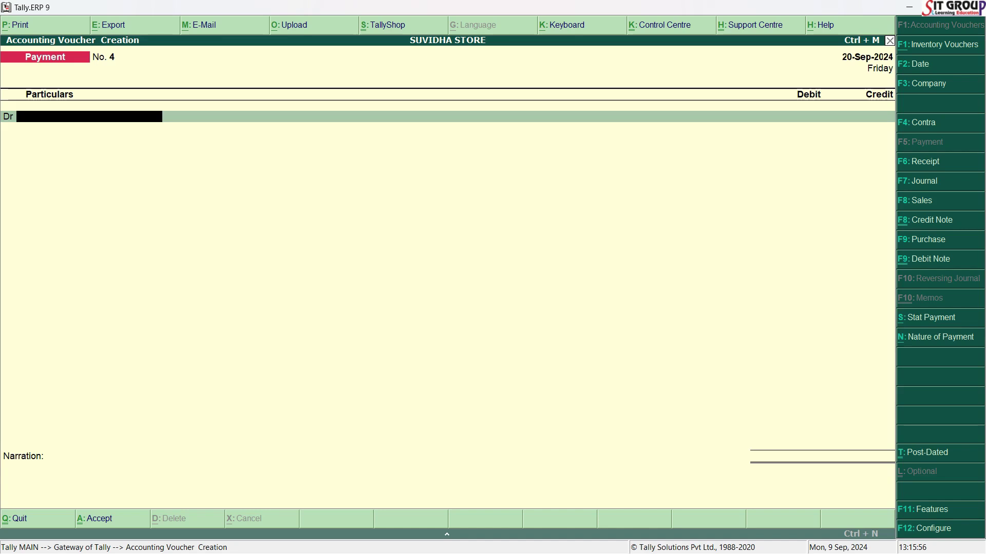
text(POO)
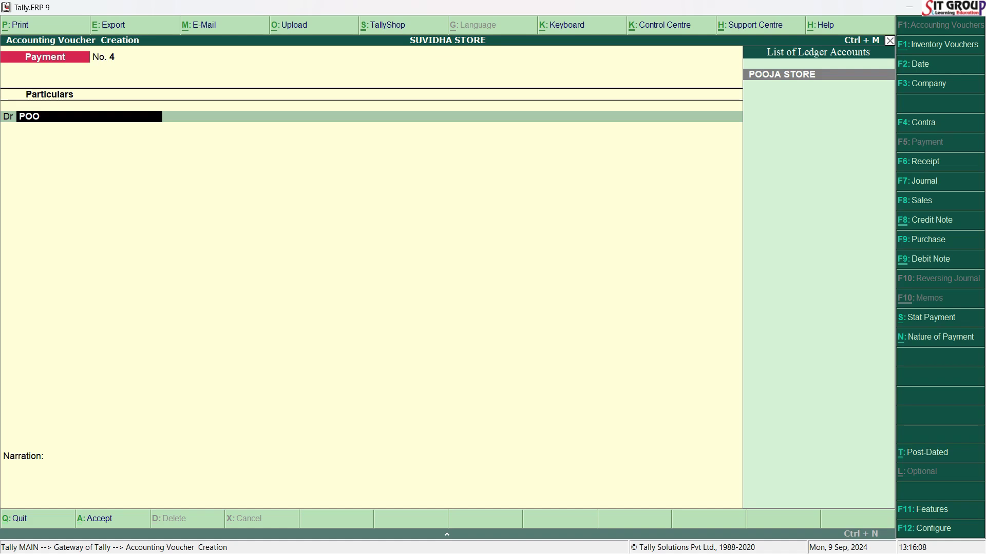
key(Return)
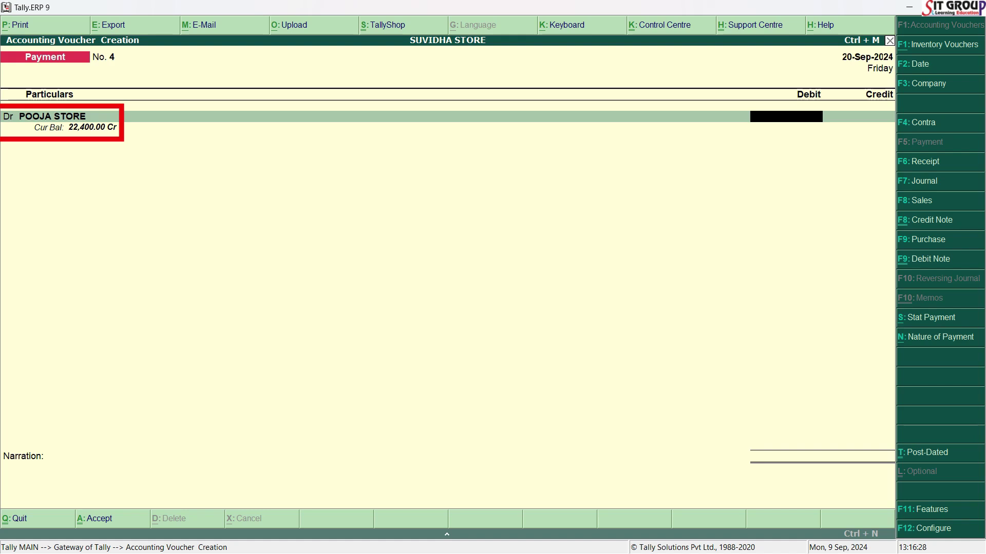
text(22400)
key(Return)
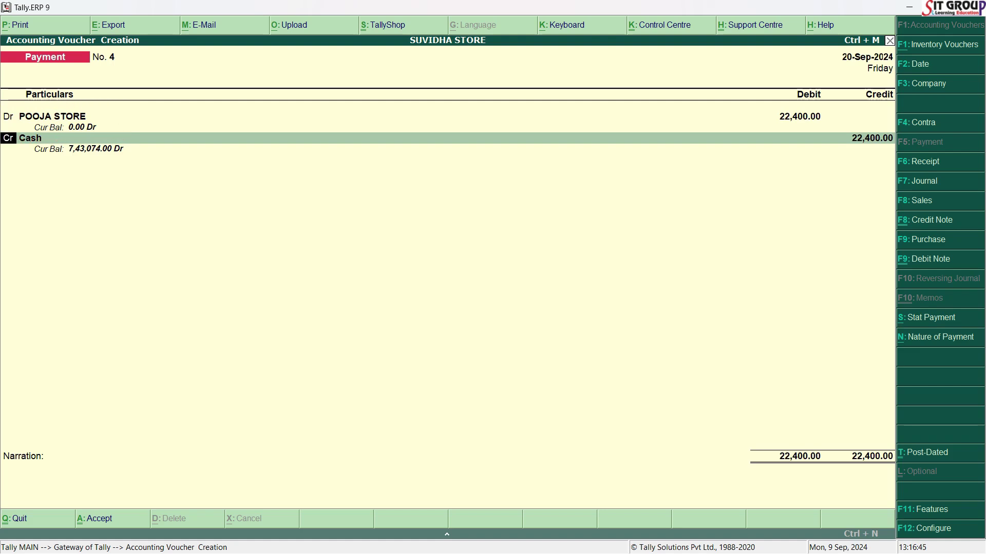
Credit Cash with 22,400, and save the voucher with the narration "BEING CASH PAID 22,400/- TO POOJA STORE"
key(Return)
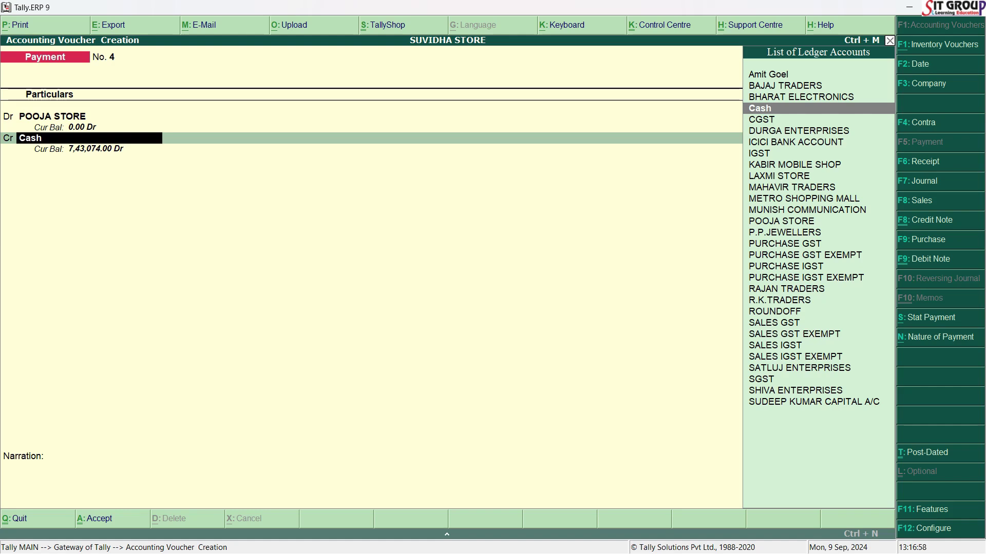
key(Return)
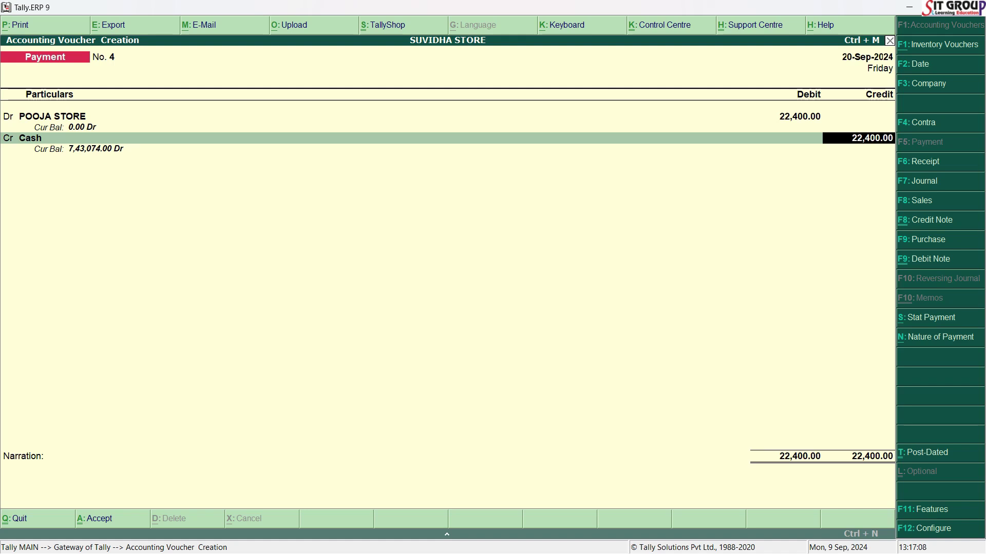
key(Return)
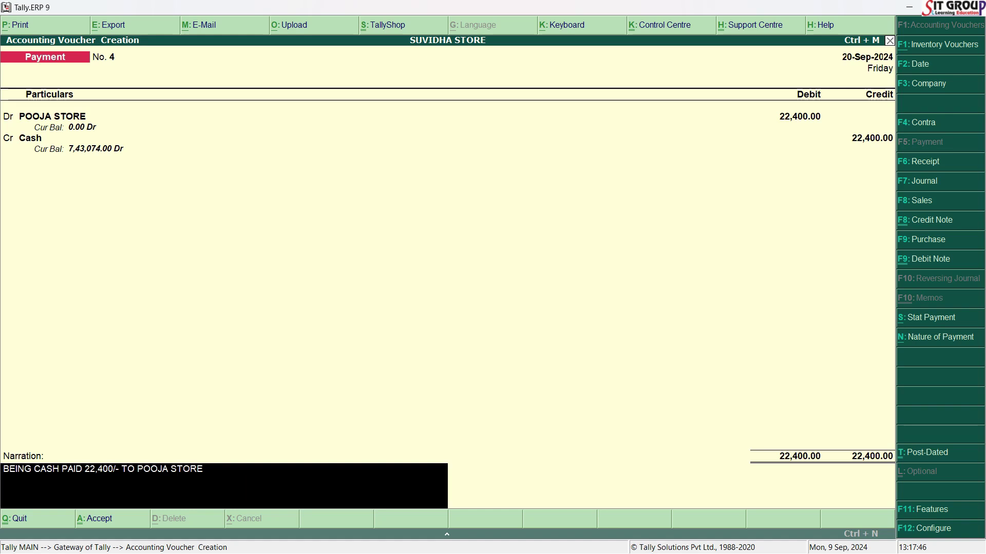
key(Return)
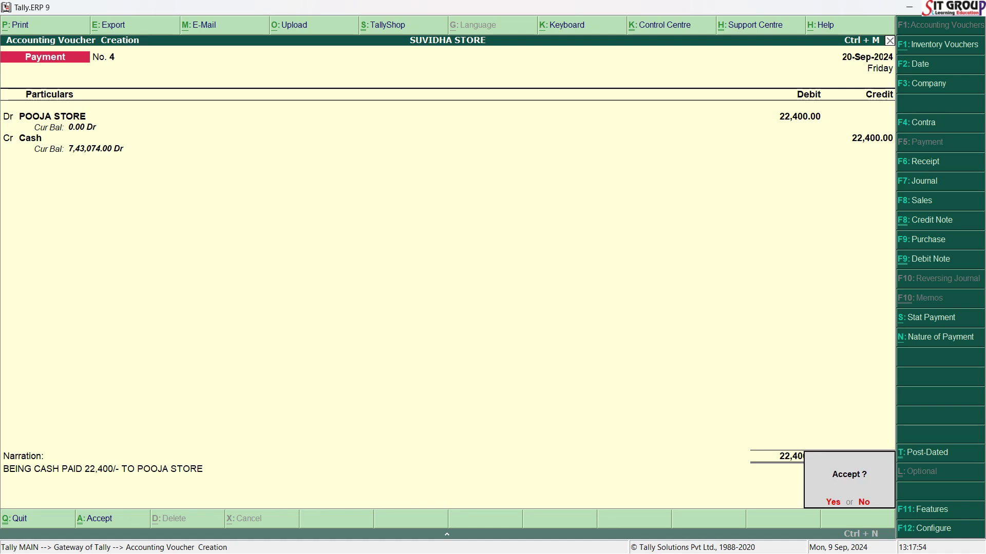
key(y)
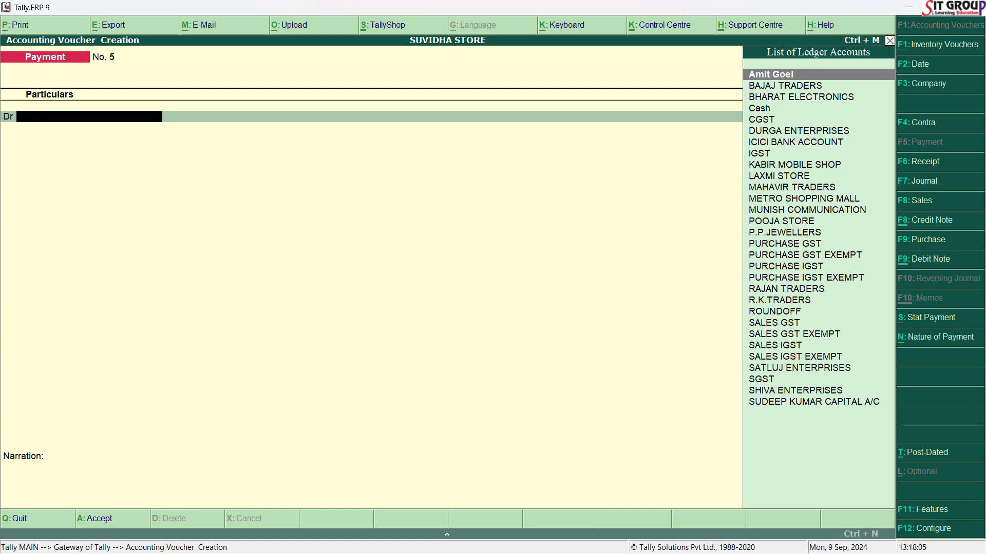
Consult the KABIR MOBILE SHOP payment entry in the Word document, and set the new Tally payment voucher's date to 3/12/2024
key(alt+Tab)
key(F2)
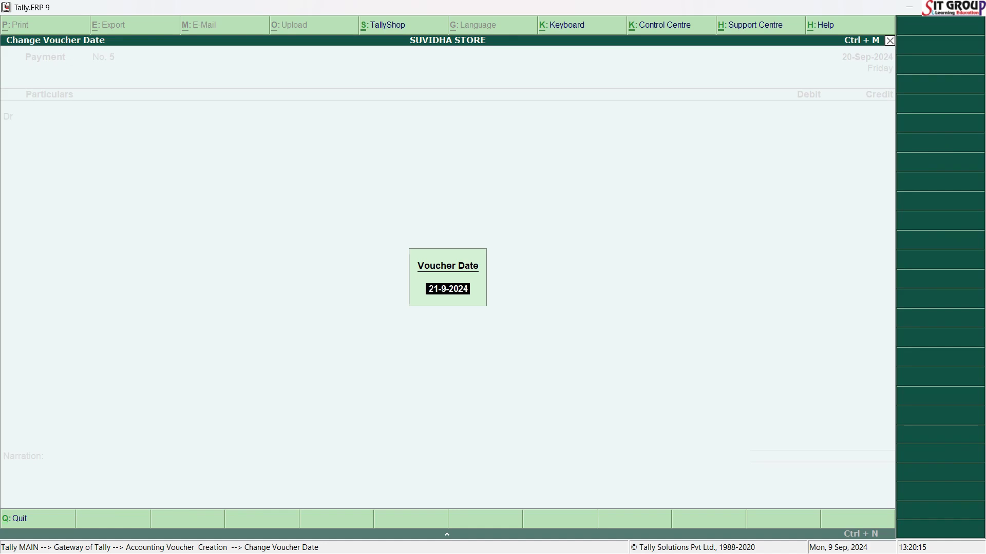
text(/12/2024)
key(Return)
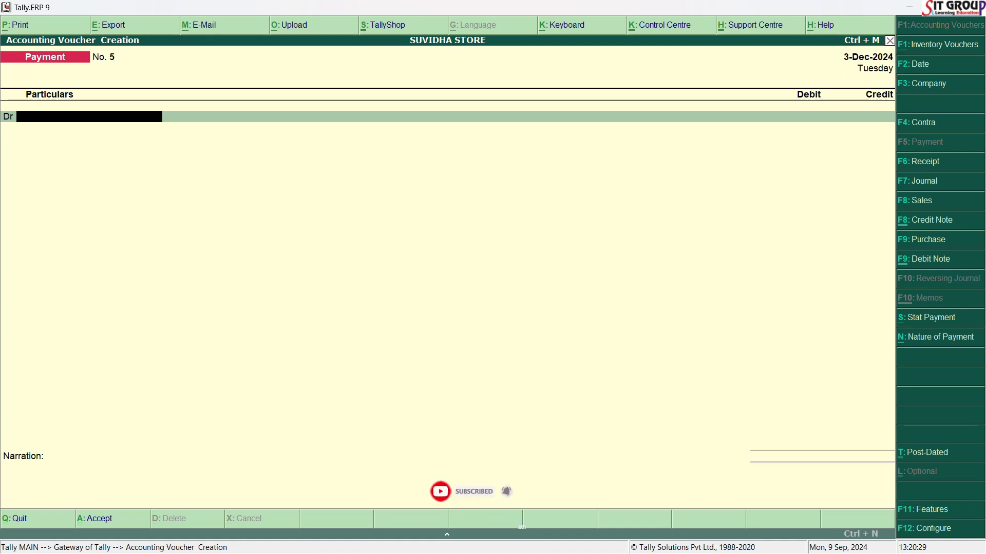
Check the party and amount in the Word document, and debit KABIR MOBILE SHOP with 3,00,000 in the Tally voucher
key(alt+Tab)
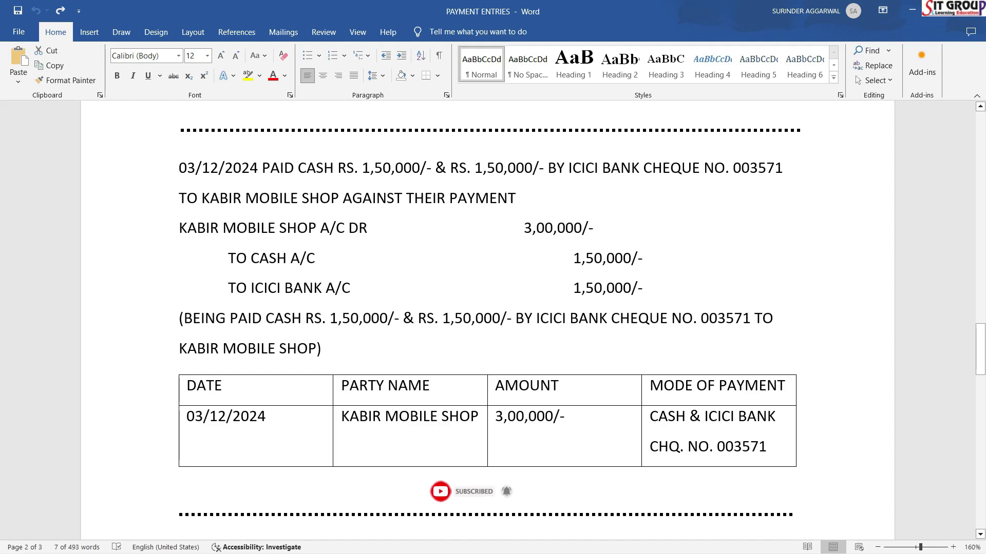
key(alt+Tab)
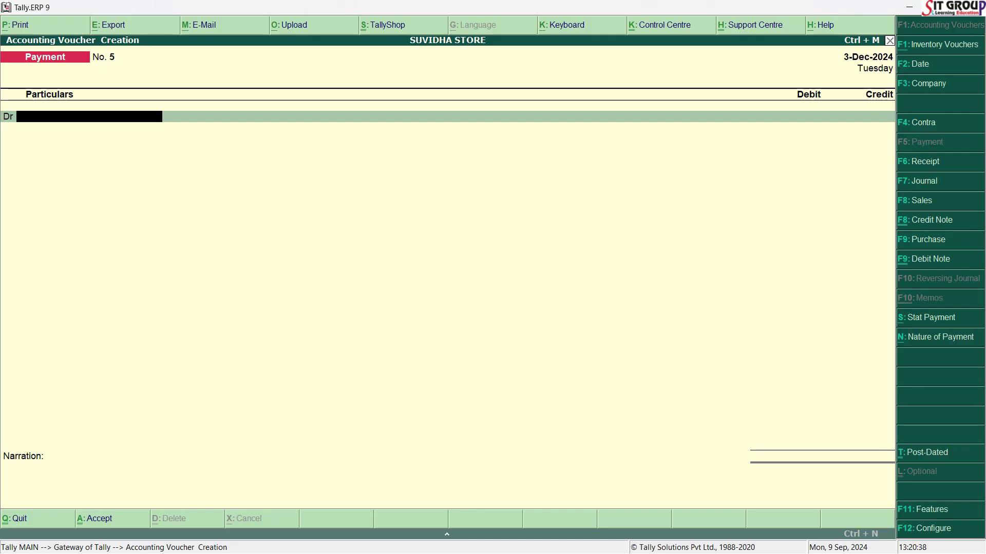
text(K)
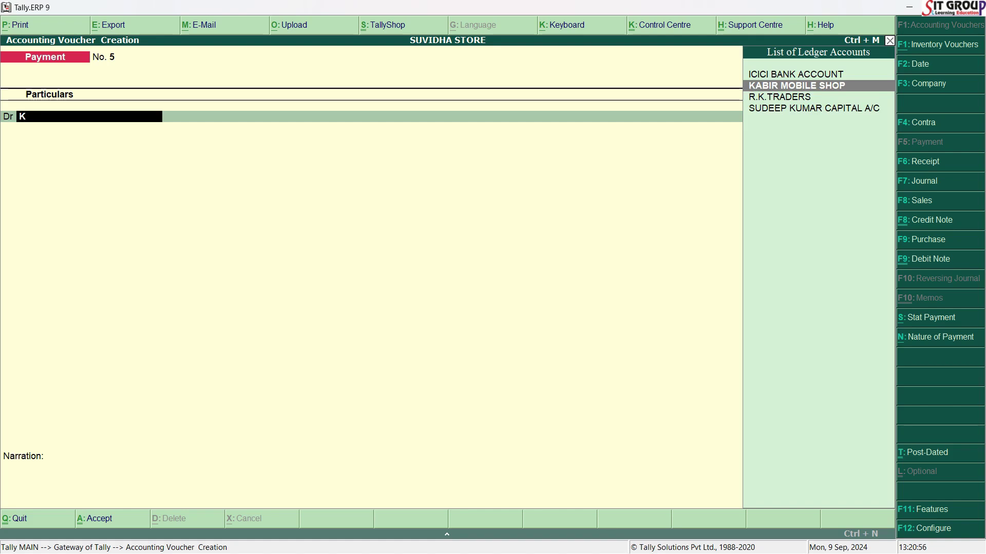
key(Return)
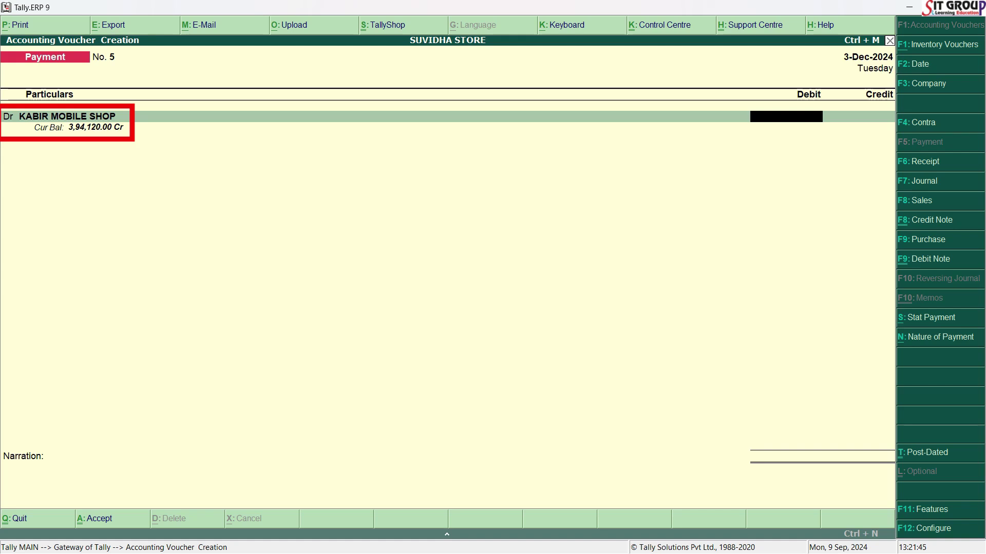
text(300000)
key(Return)
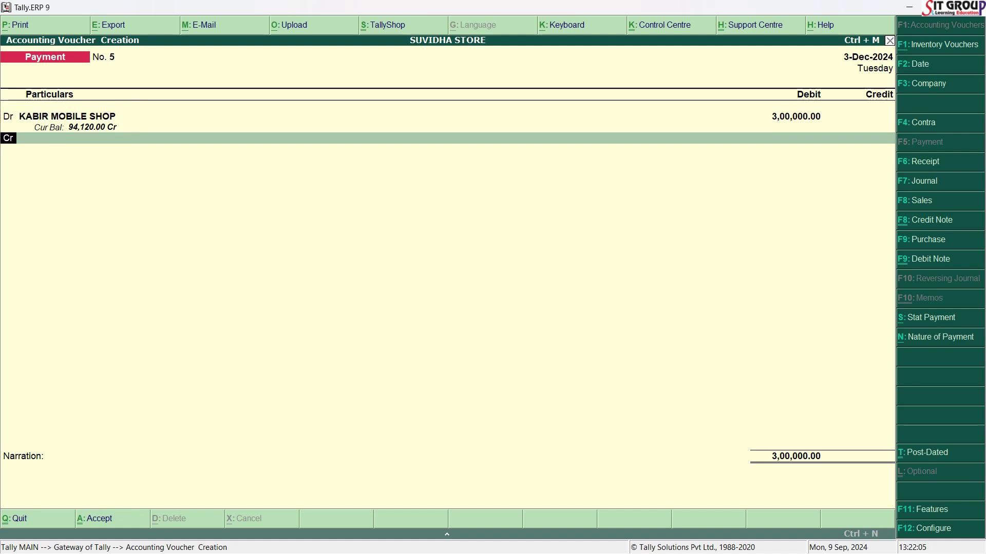
Check the credit accounts of the entry in the Word document, and credit Cash with 1,50,000 in the Tally voucher
key(alt+Tab)
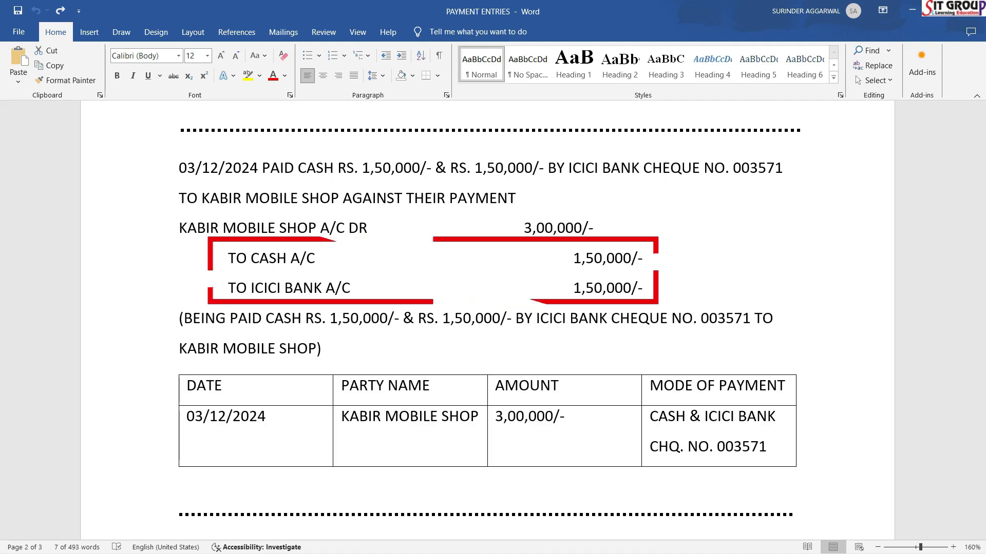
key(alt+Tab)
text(CA)
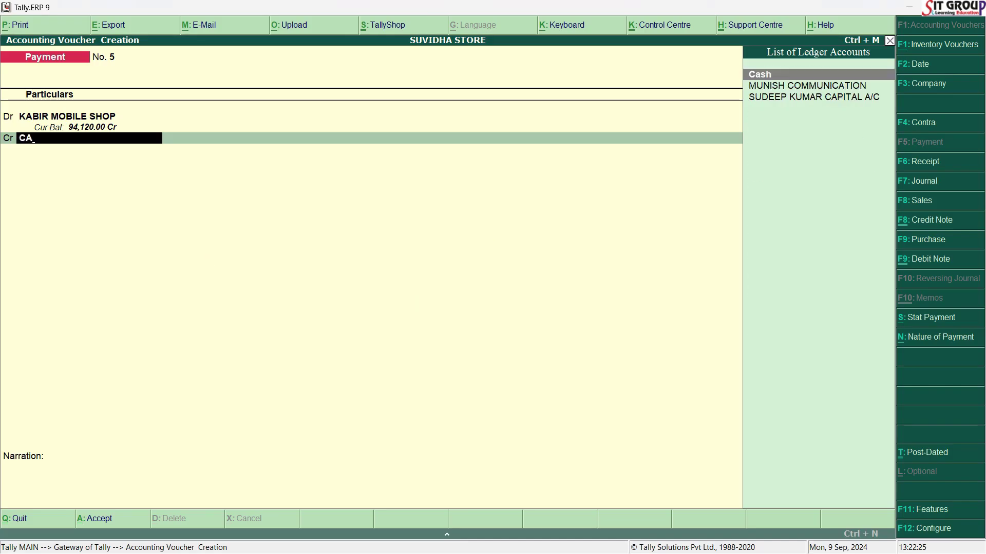
key(Return)
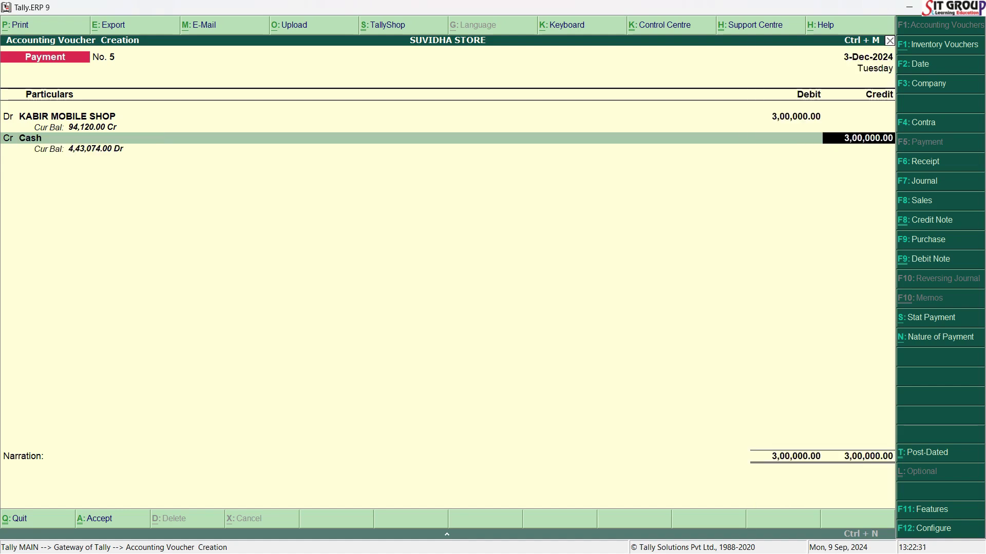
text(150000)
key(Return)
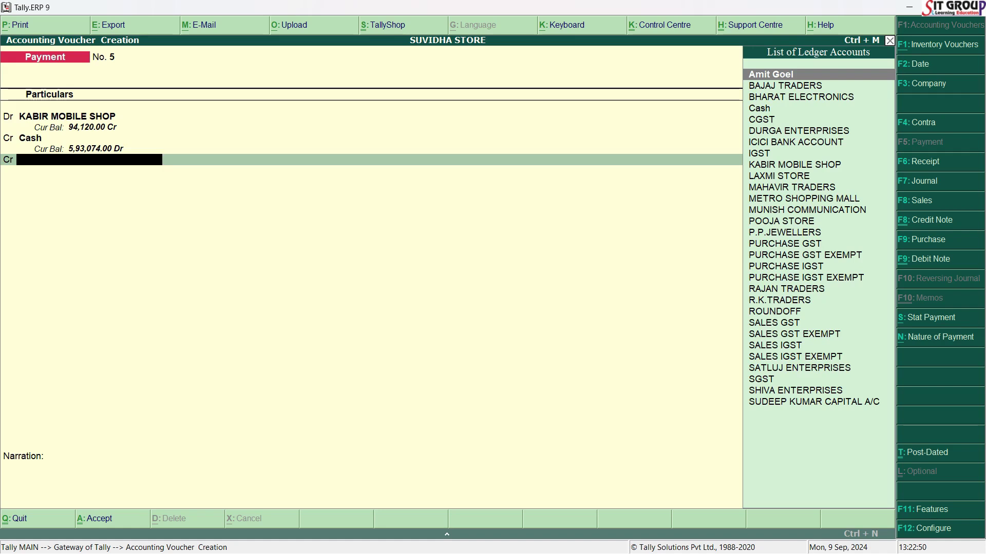
Credit ICICI BANK ACCOUNT with the remaining 1,50,000 and proceed to its bank allocation
text(IC)
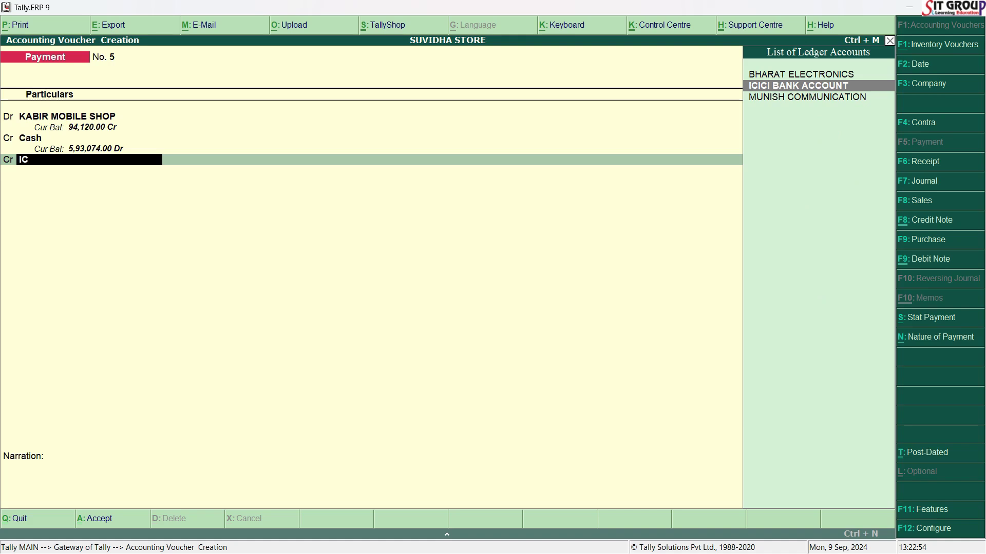
key(Return)
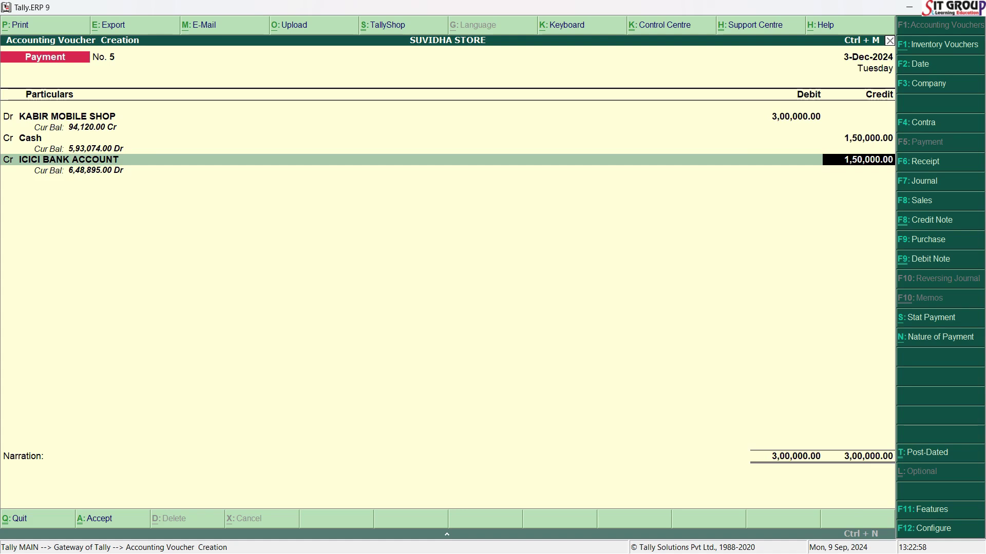
key(Return)
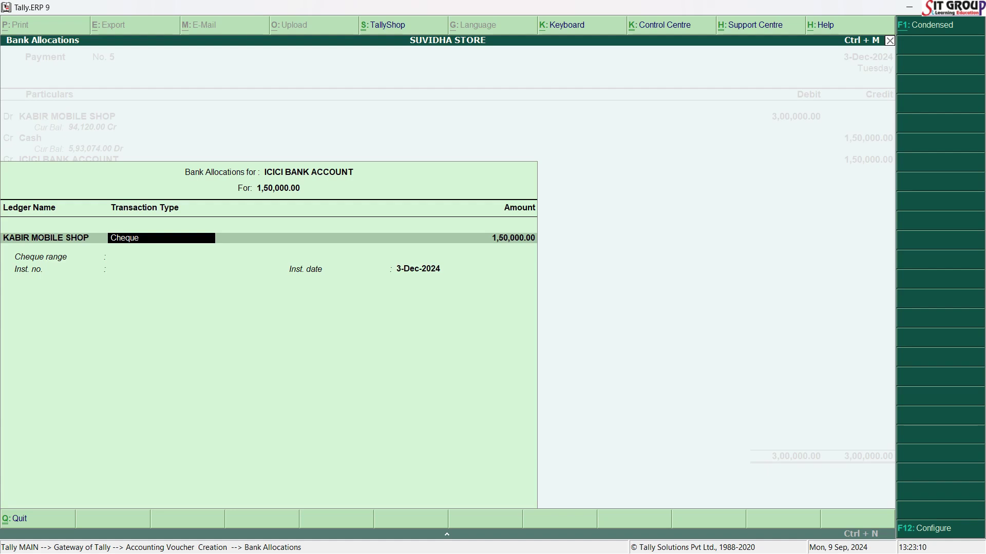
Consult the cheque details in the Word document, and allocate the bank amount as a Cheque with instrument number 003571 dated 3-Dec-2024
key(alt+Tab)
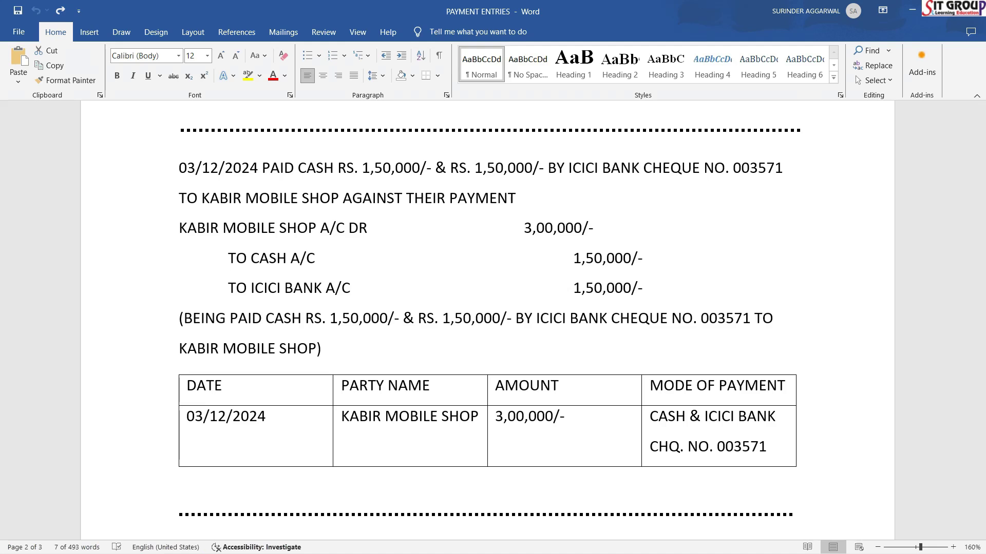
key(alt+Tab)
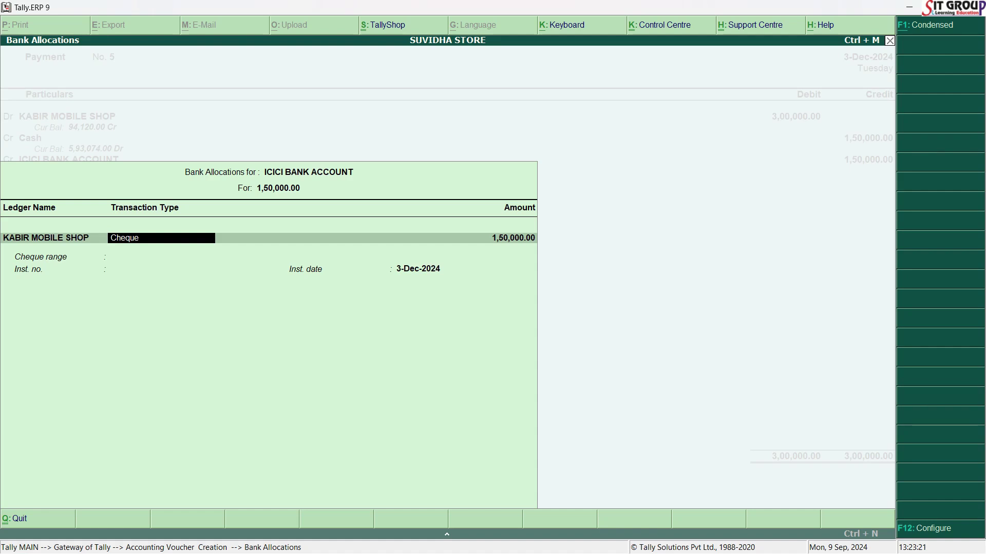
key(Return)
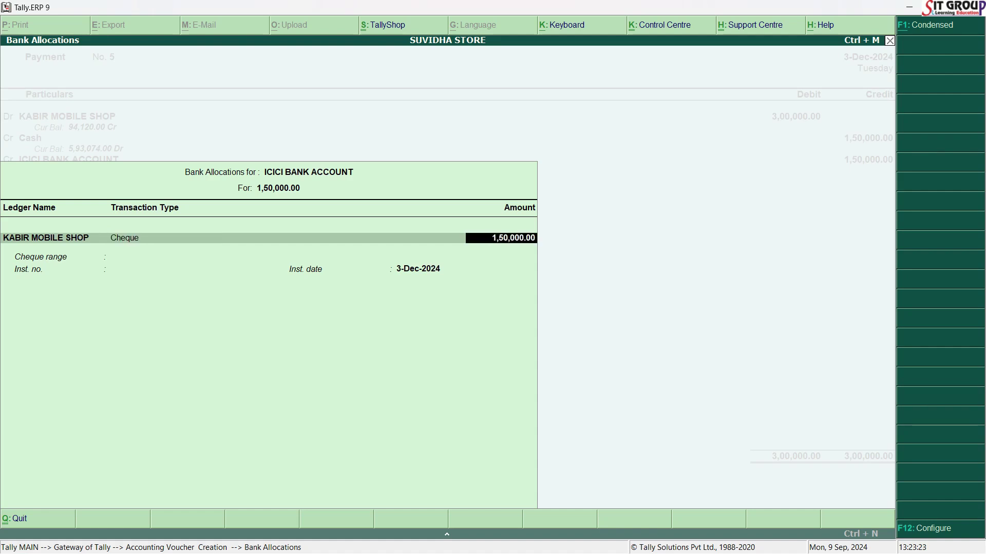
key(Return)
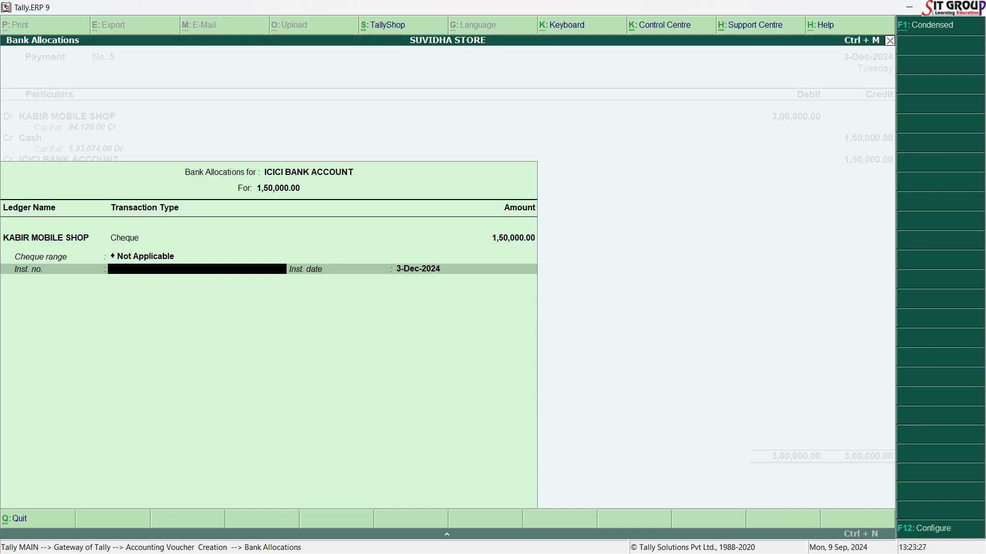
key(alt+Tab)
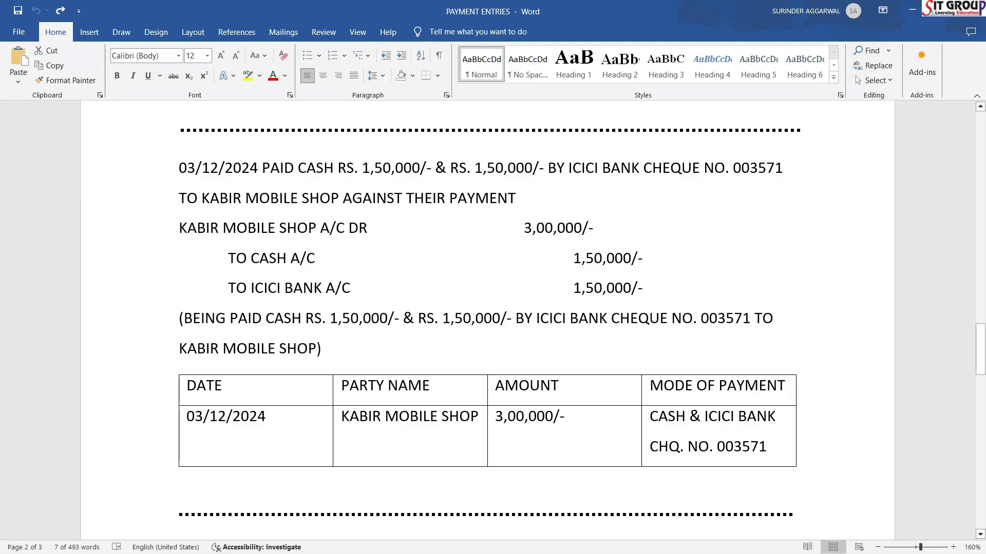
key(alt+Tab)
text(003570)
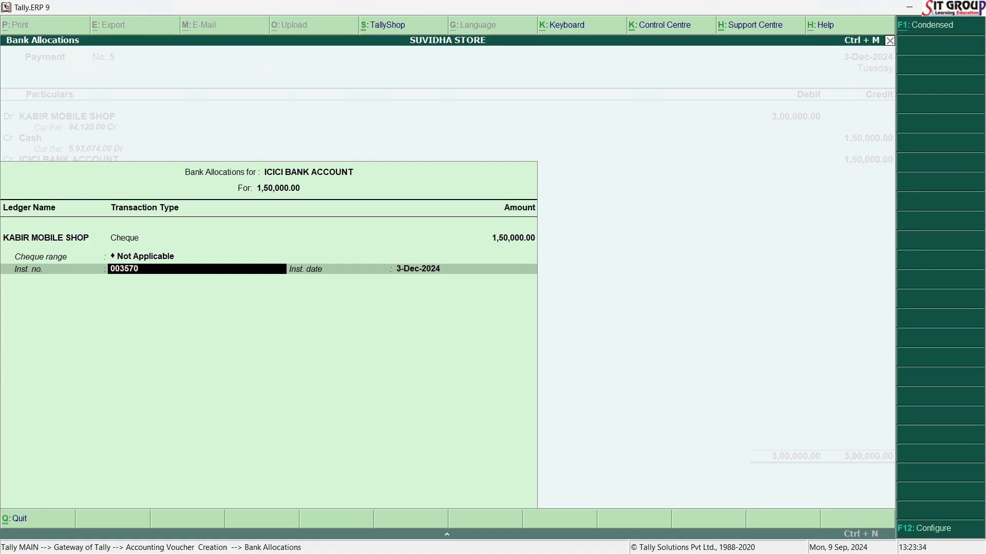
key(BackSpace)
key(Return)
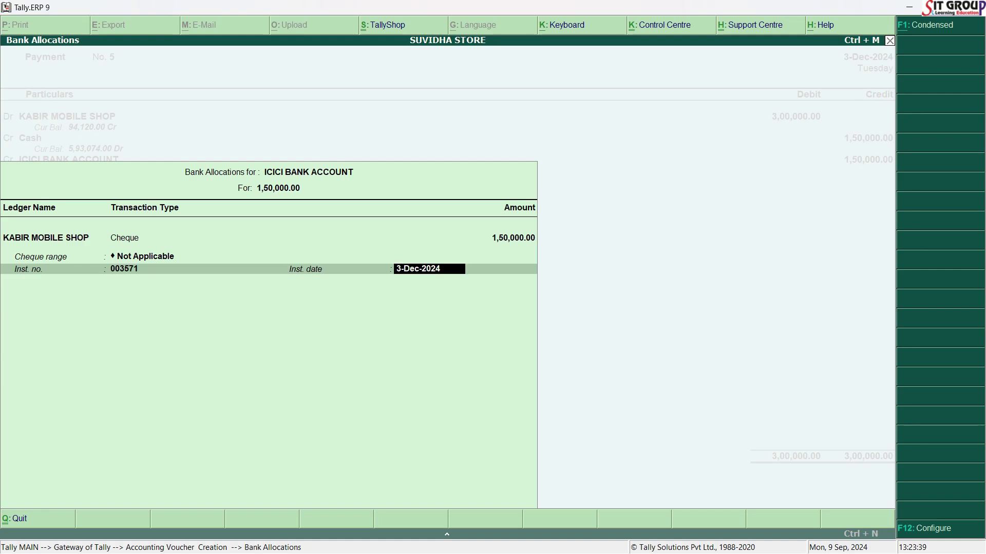
key(Return)
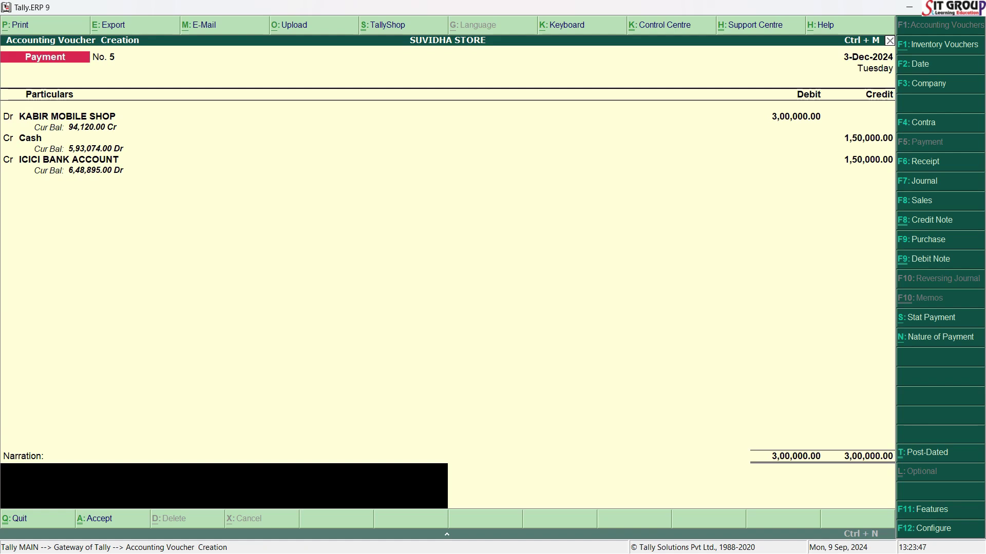
Check Word, enter the narration "BEING PAID CASH RS. 1,50,000/- & RS. 1,50,000/- BY ICICI BANK CHEQUE NO. 003571 TO KABIR MOBILE SHOP" and accept the Tally voucher
key(alt+Tab)
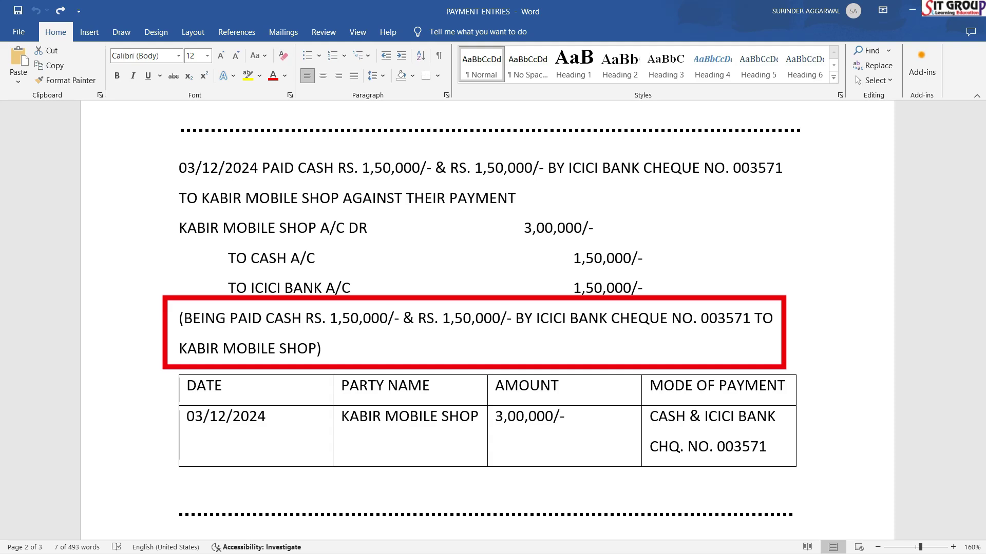
drag(184, 319, 316, 349)
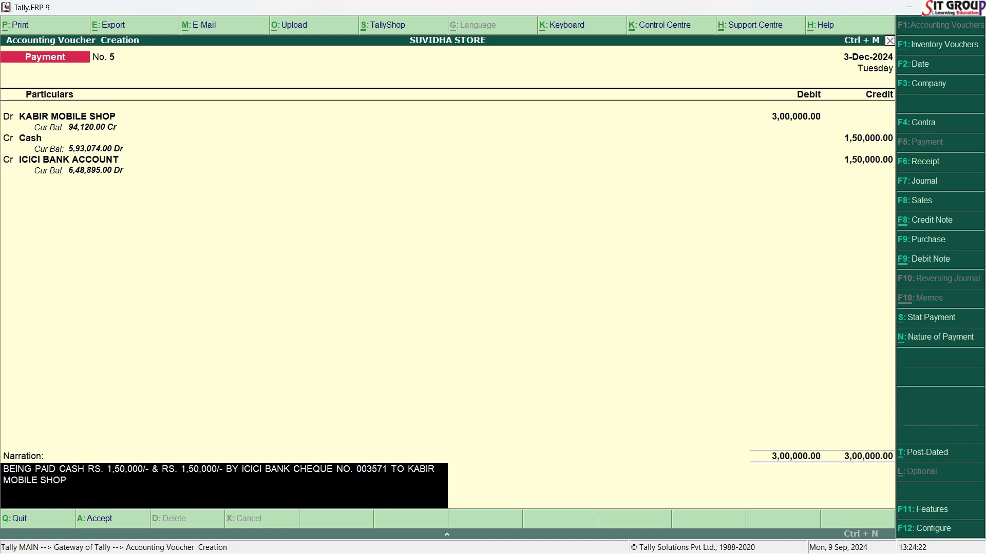
key(Return)
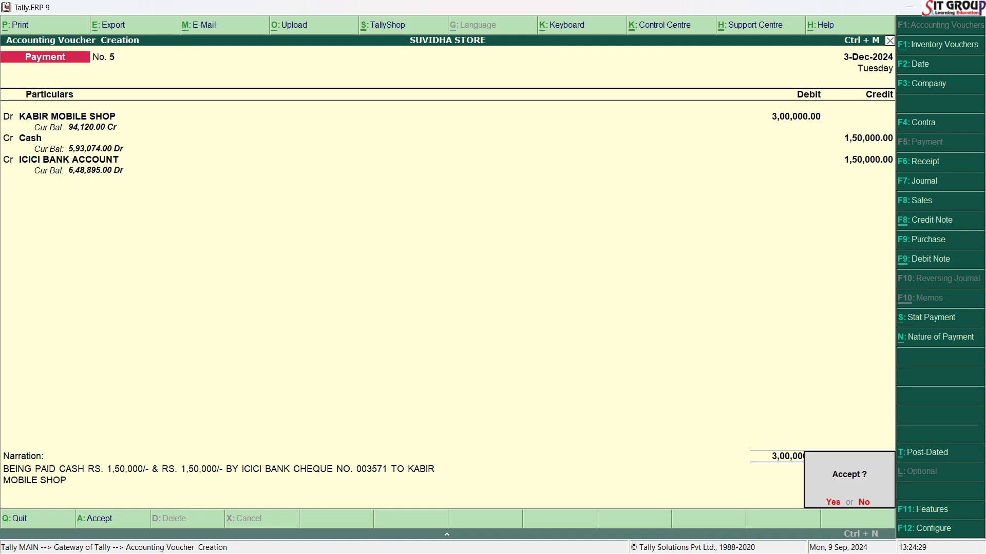
key(y)
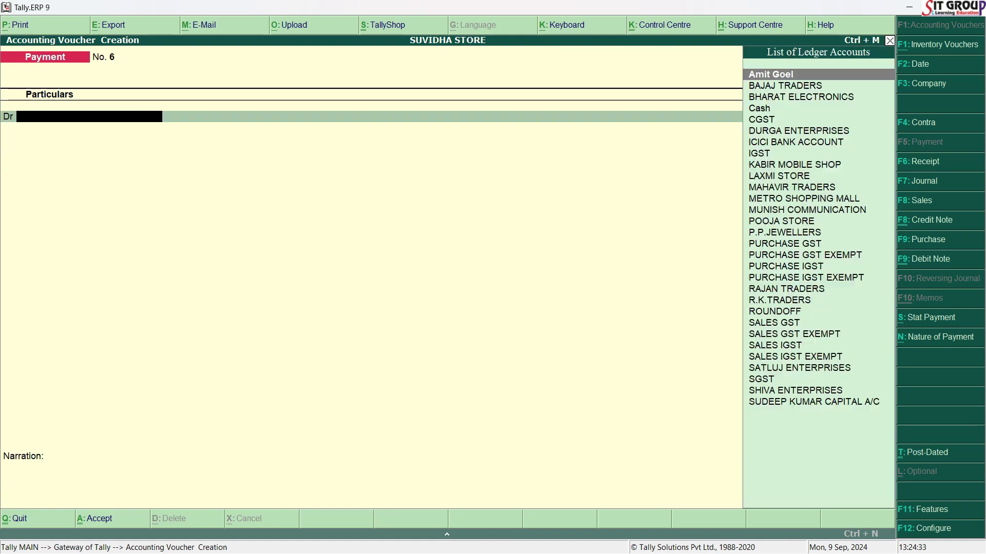
Read the SHIVA ENTERPRISES payment entry in the Word document, and set the new Tally payment voucher's date to 30/7/2024
key(alt+Tab)
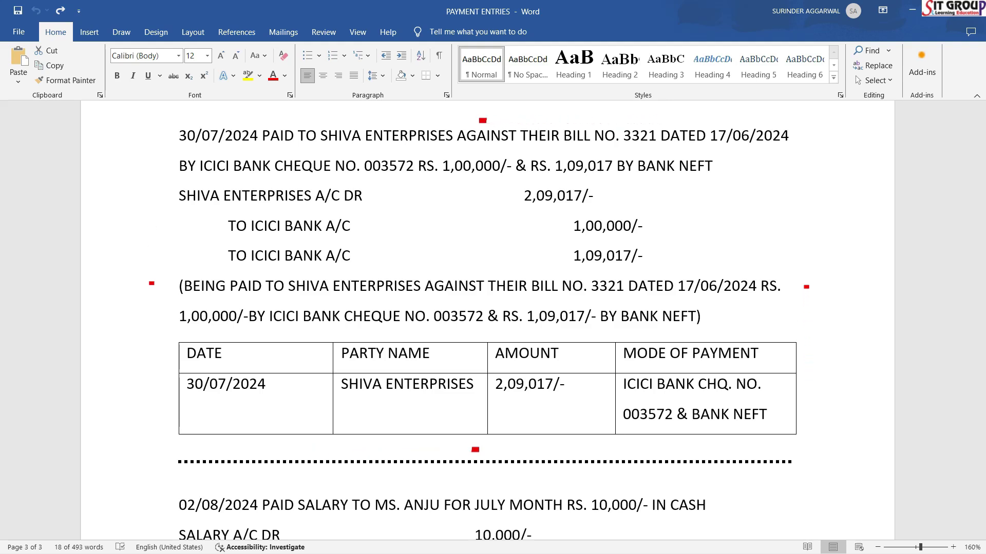
key(alt+Tab)
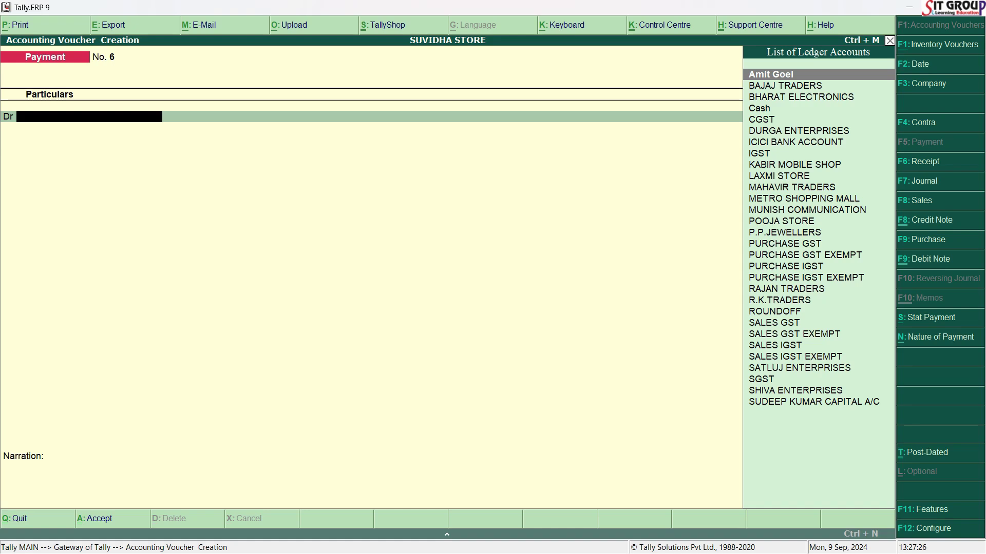
key(F2)
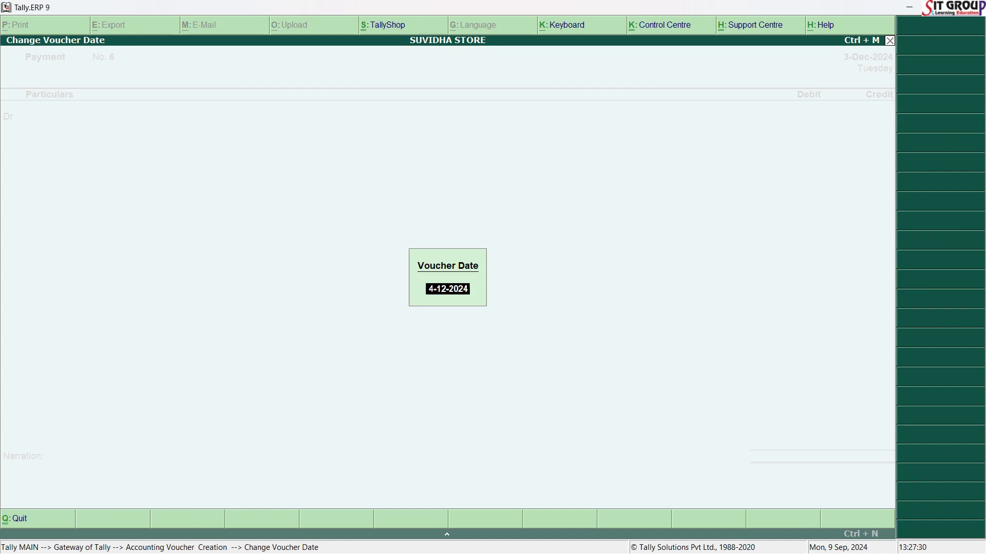
text(30/7/2024)
key(Return)
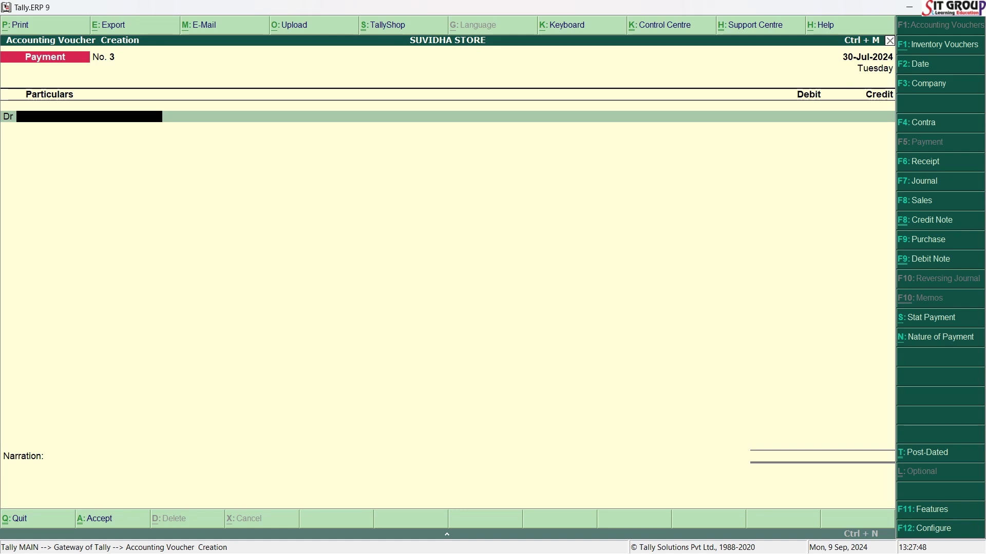
Check the party and amount in the Word document, and debit SHIVA ENTERPRISES with 2,09,017 in the Tally voucher
key(alt+Tab)
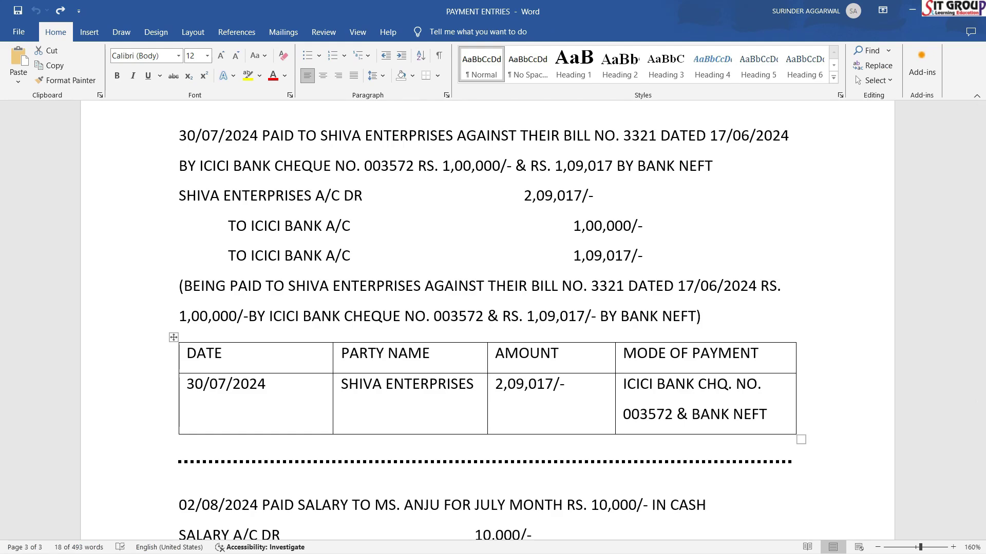
key(alt+Tab)
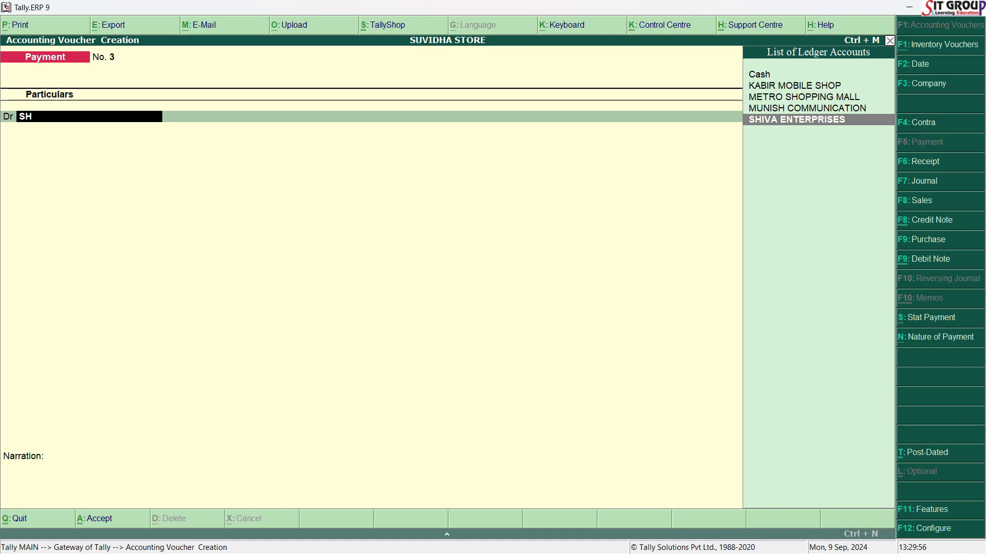
key(Return)
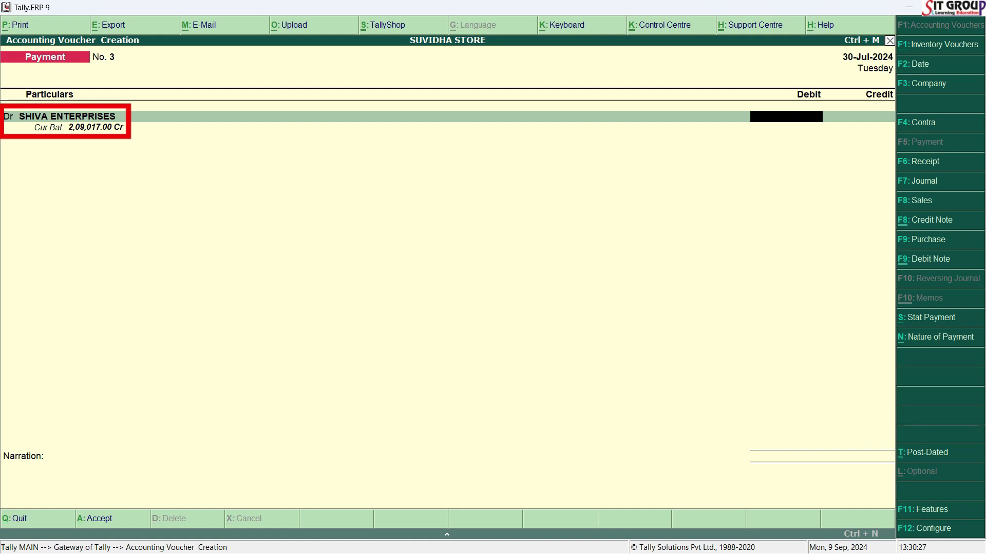
text(209017)
key(Return)
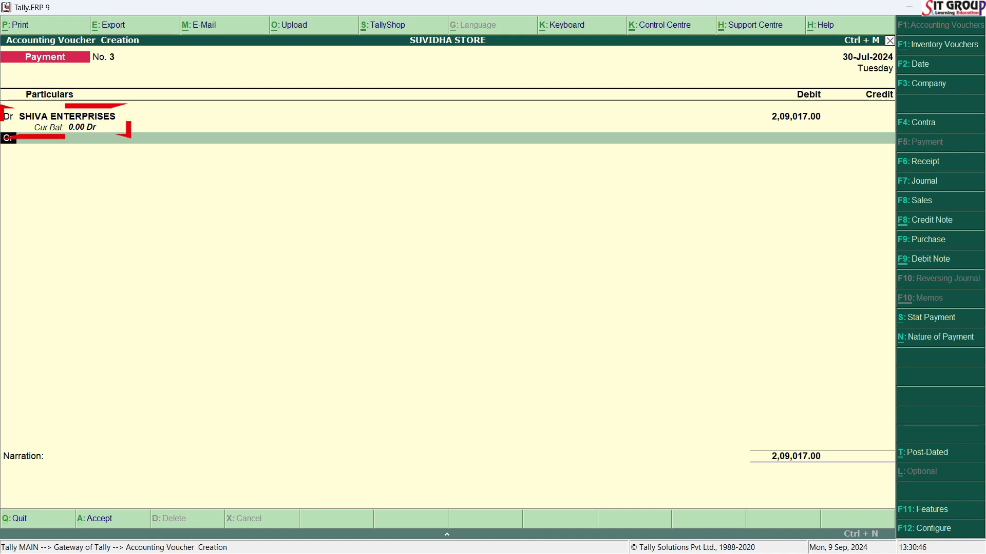
Check the first credit line in the Word document, and credit ICICI BANK ACCOUNT with 1,00,000 in the Tally voucher
key(Return)
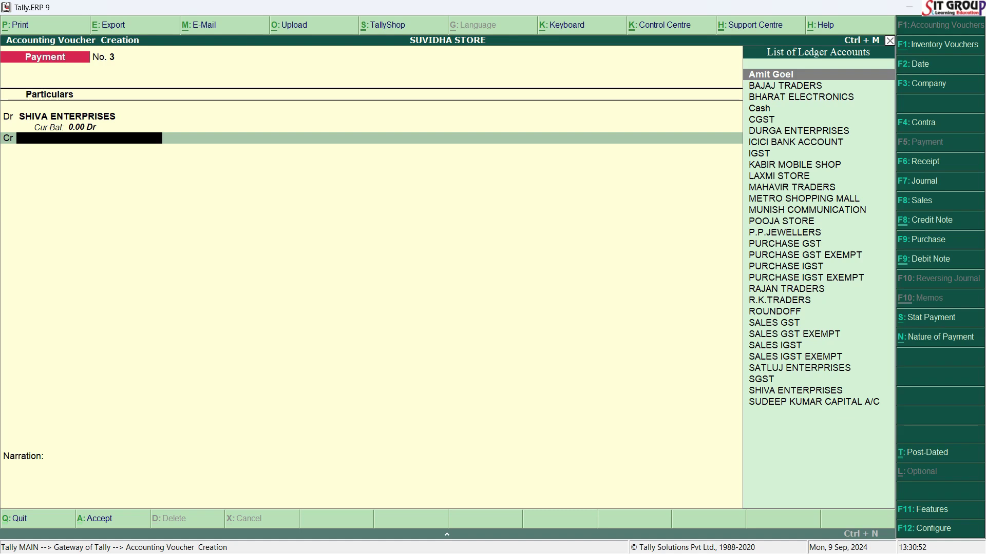
key(alt+Tab)
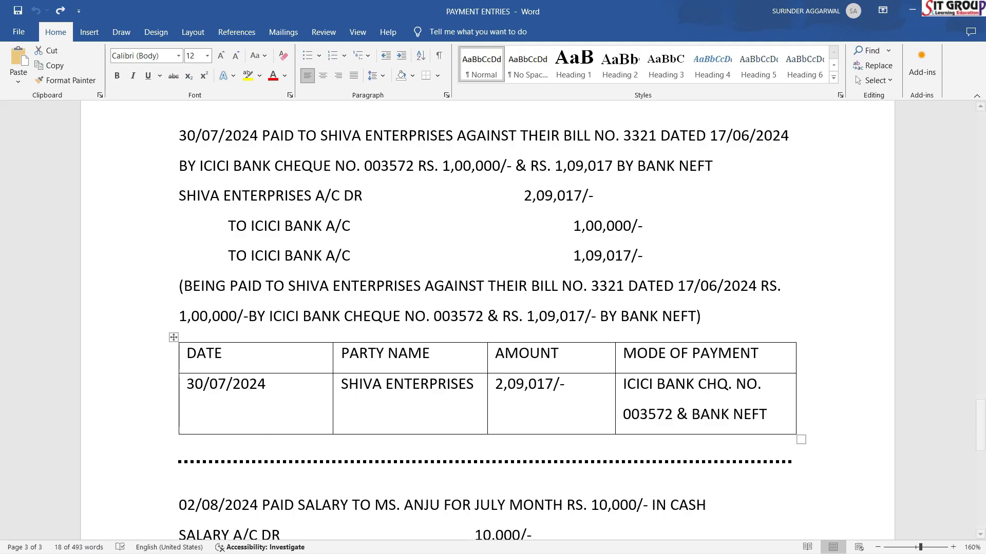
key(alt+Tab)
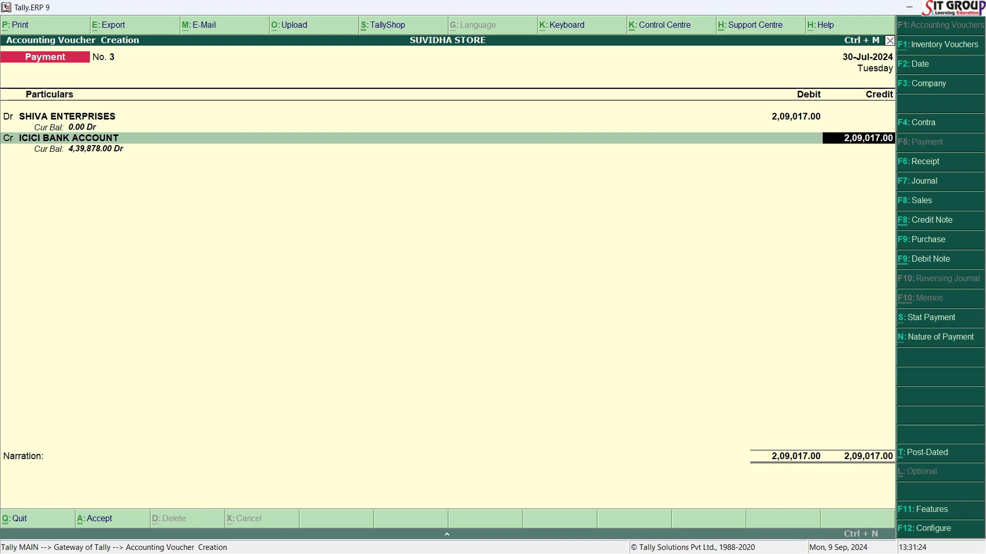
text(100000)
key(Return)
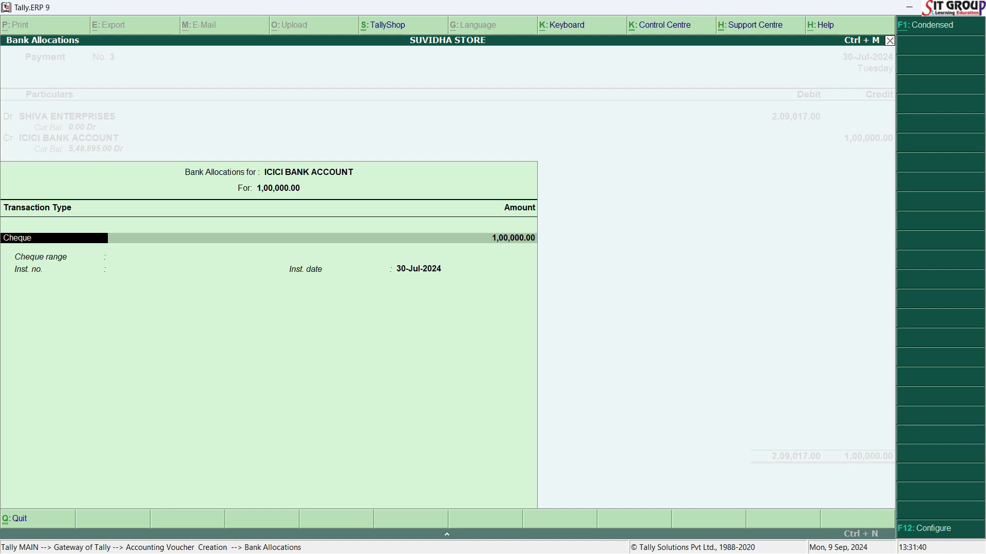
Consult the cheque details in the Word document, and allocate the 1,00,000 as a Cheque with instrument number 003572 dated 30-Jul-2024
key(Return)
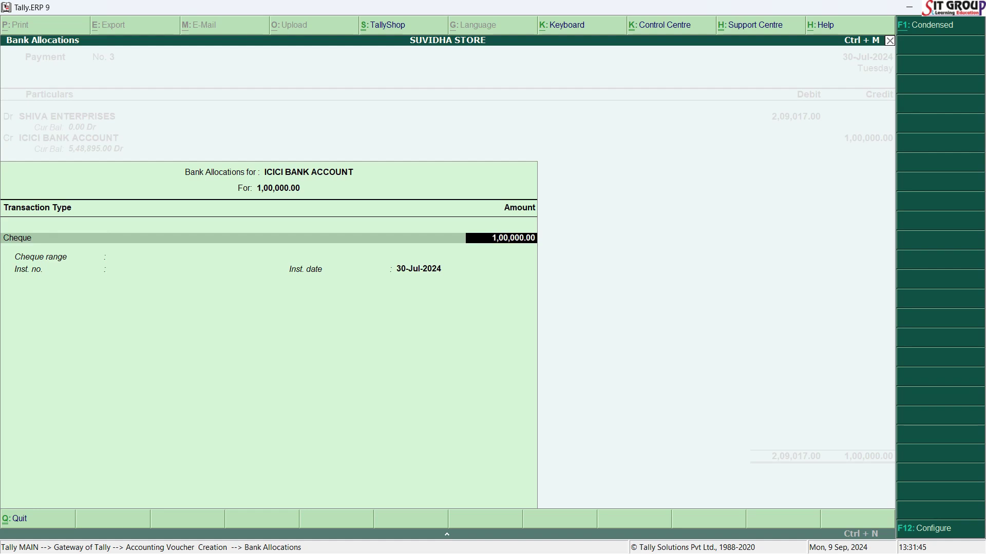
key(Return)
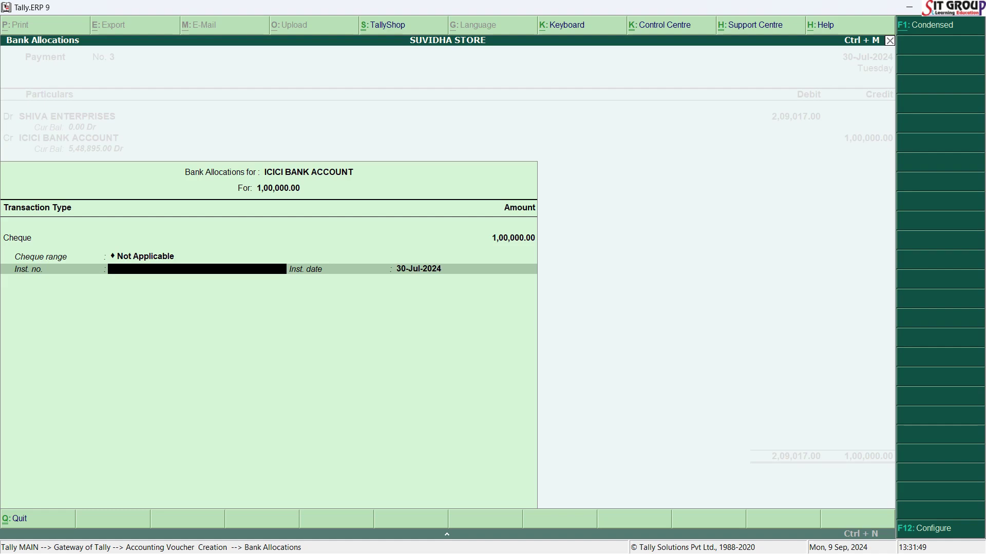
key(alt+Tab)
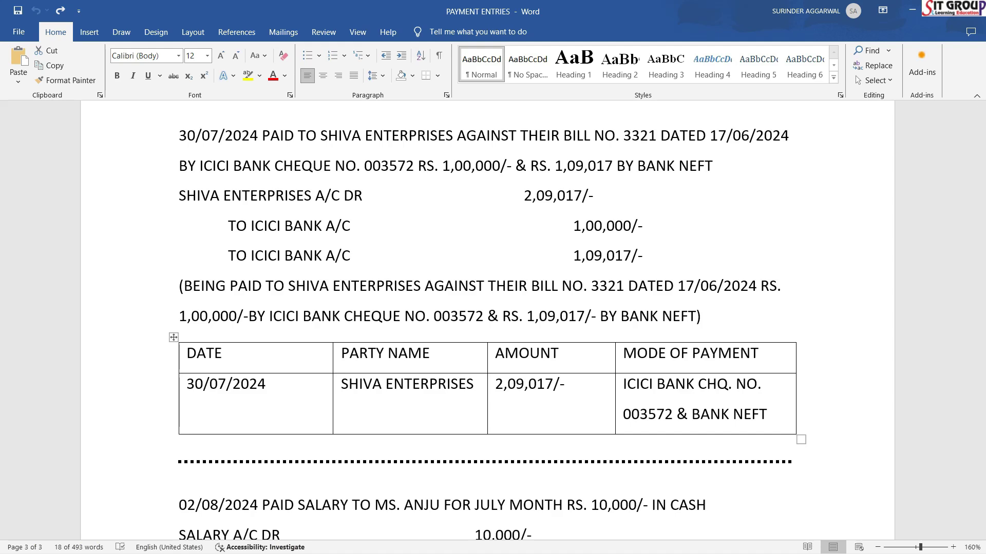
key(alt+Tab)
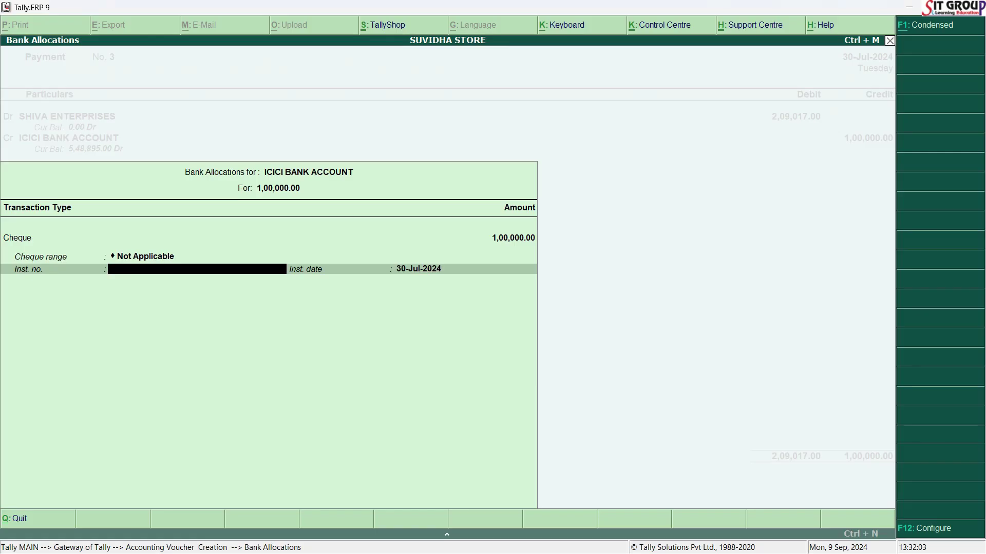
text(003572)
key(Return)
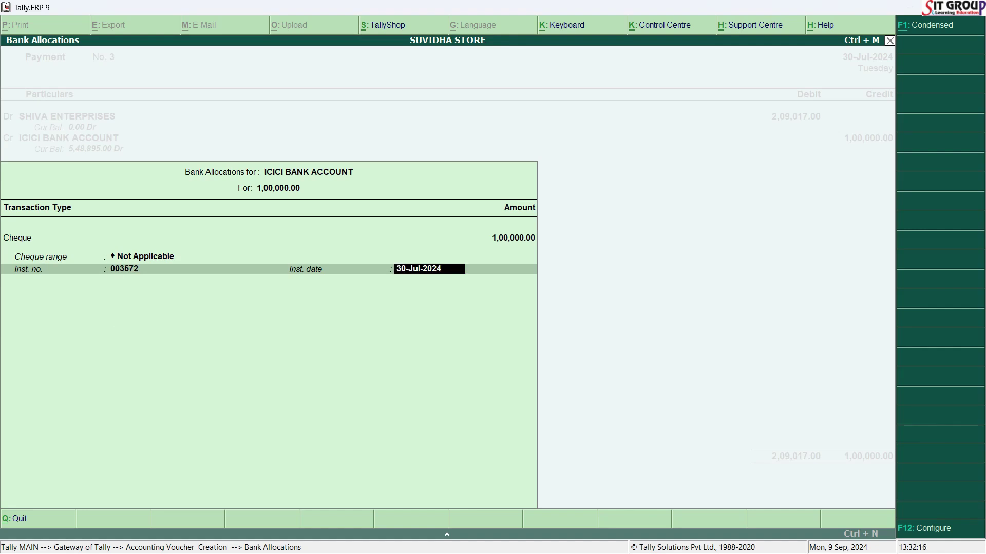
key(Return)
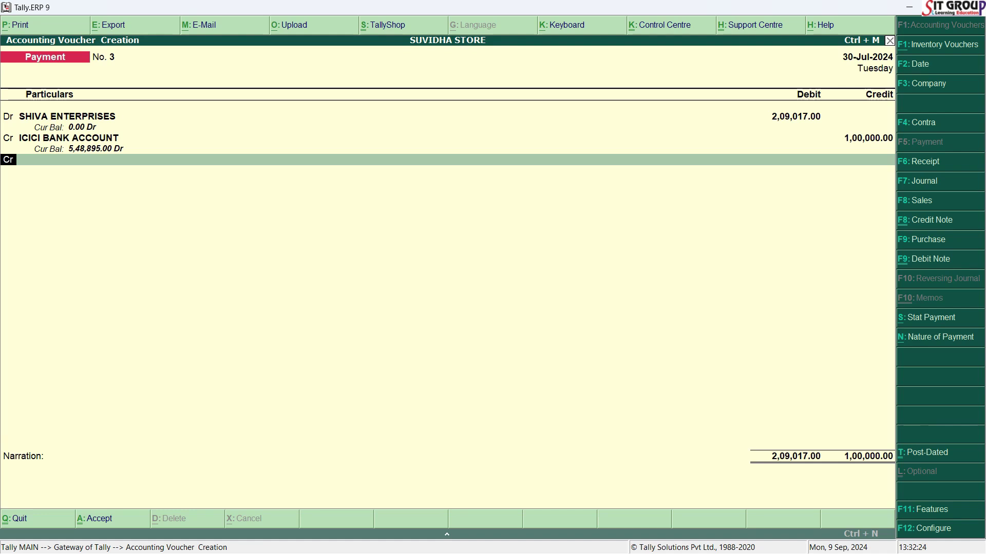
Add a second credit line for ICICI BANK ACCOUNT with the remaining 1,09,017 and proceed to its bank allocation
key(Return)
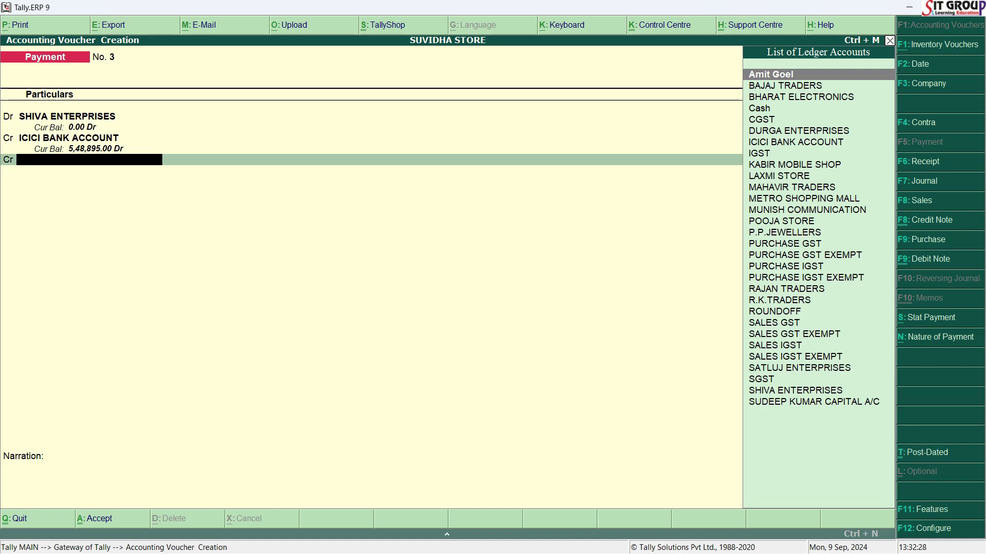
text(IC)
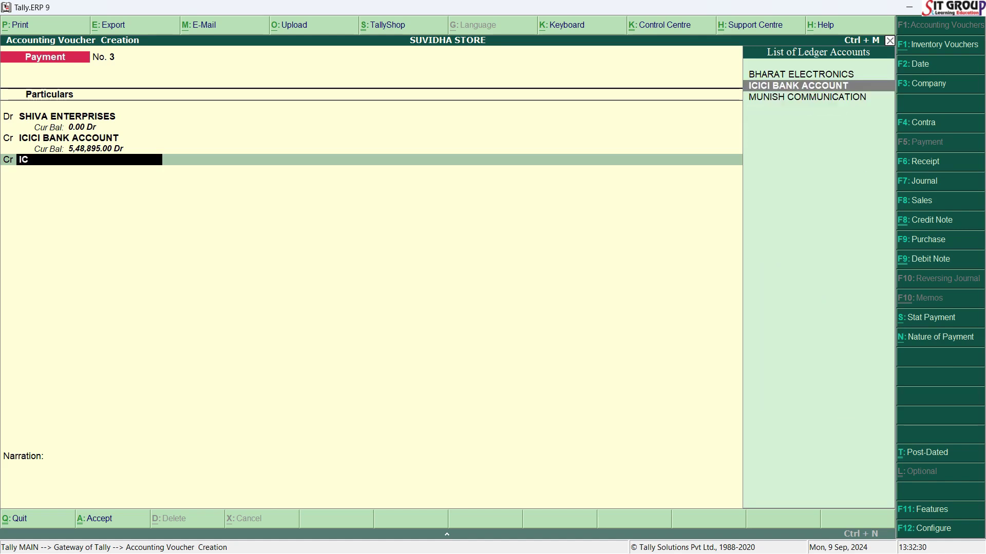
key(Return)
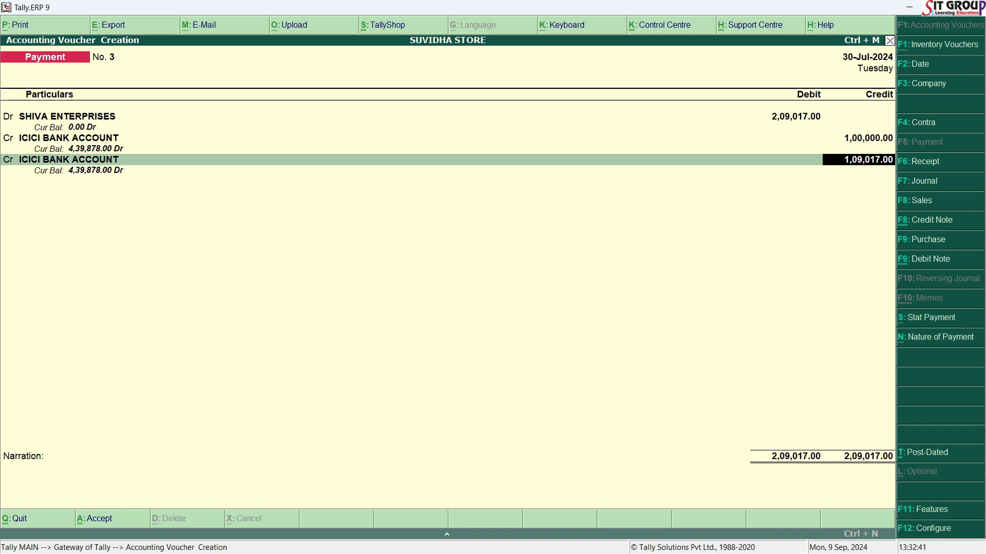
key(Return)
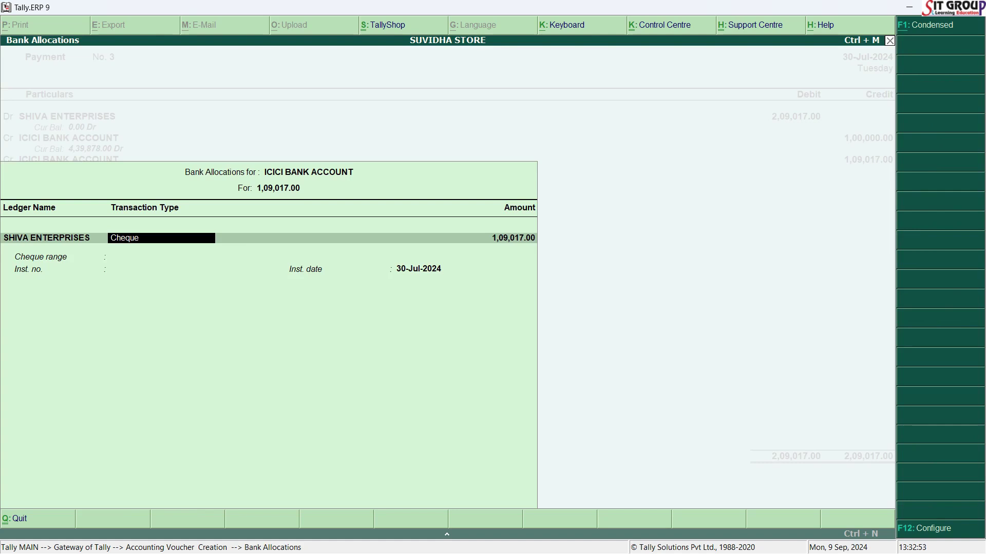
Allocate the 1,09,017 to SHIVA ENTERPRISES with the transaction type e-Fund Transfer
key(BackSpace)
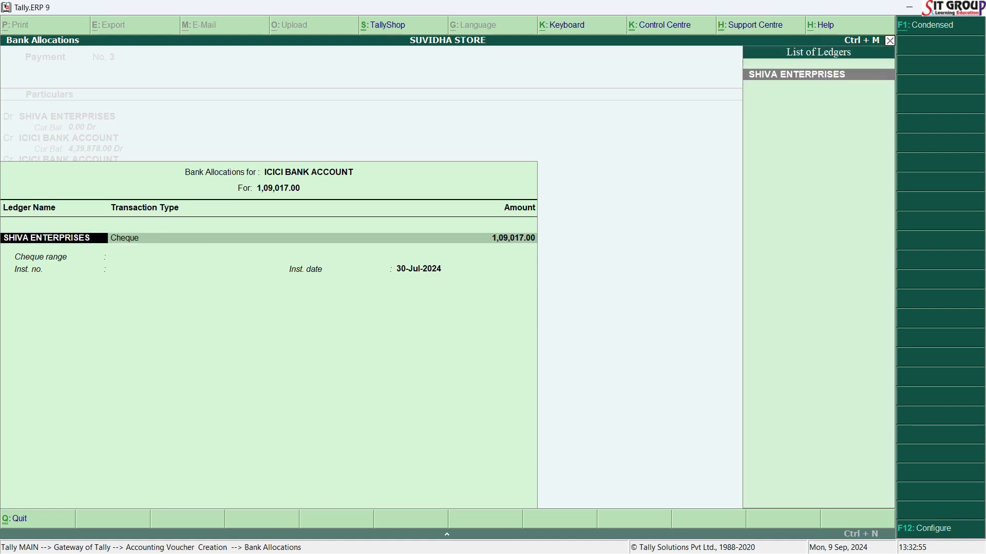
key(Return)
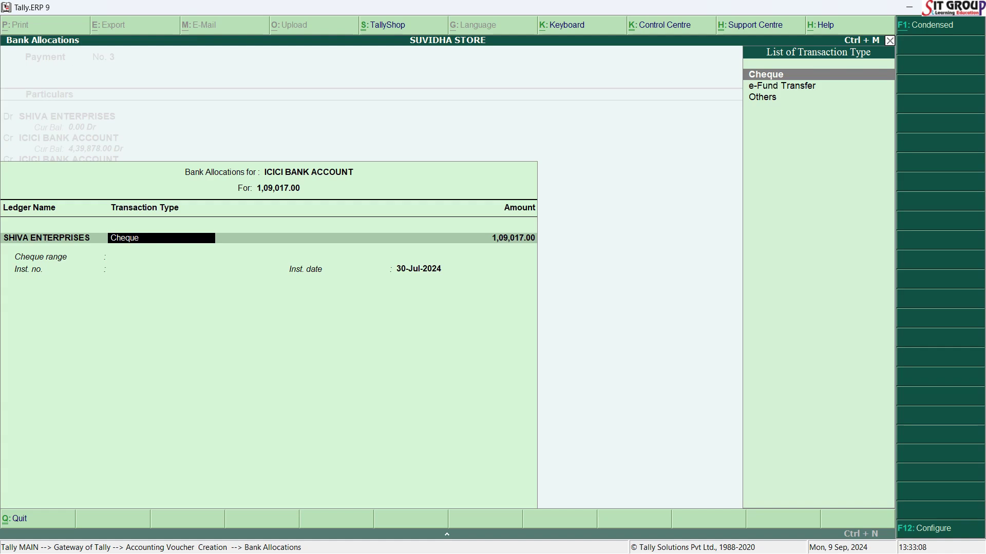
key(Down)
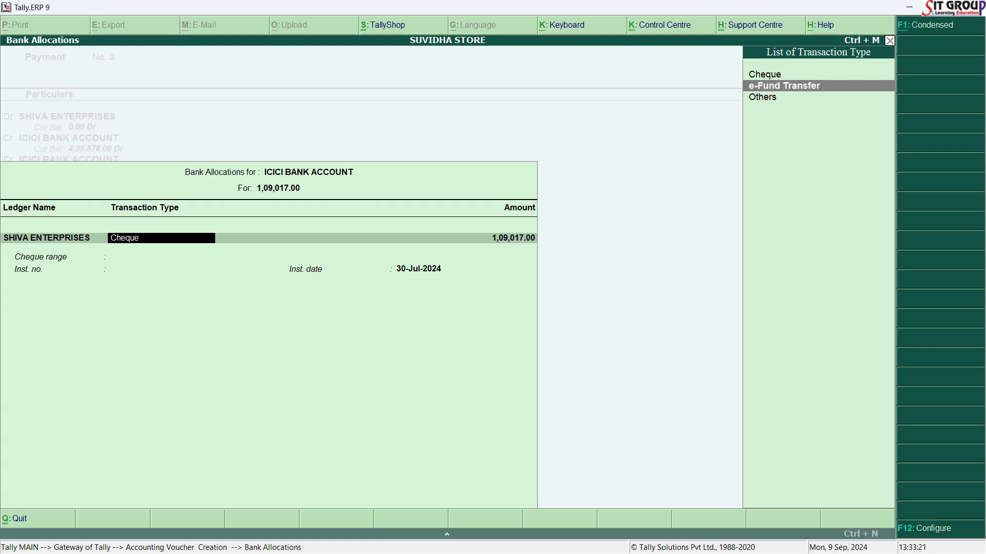
key(Return)
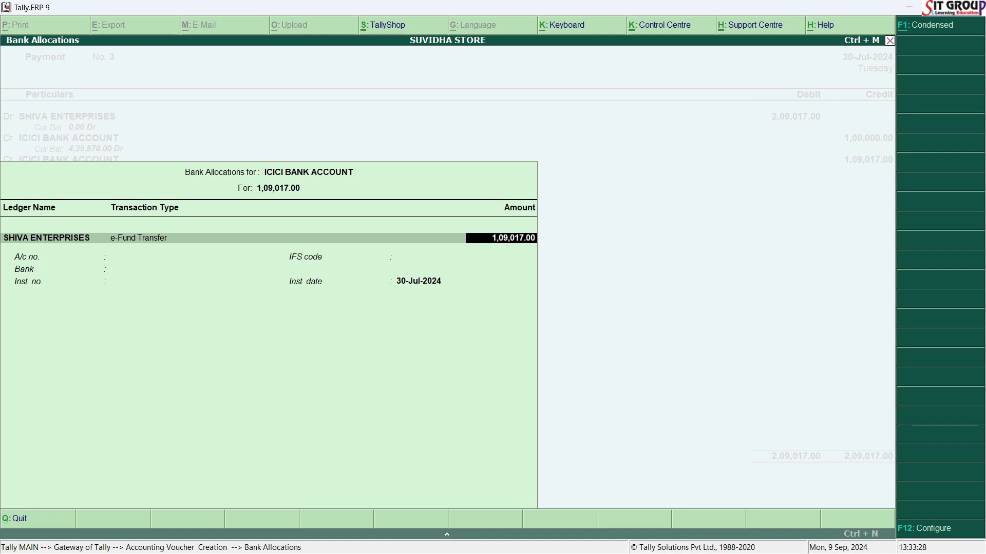
key(Return)
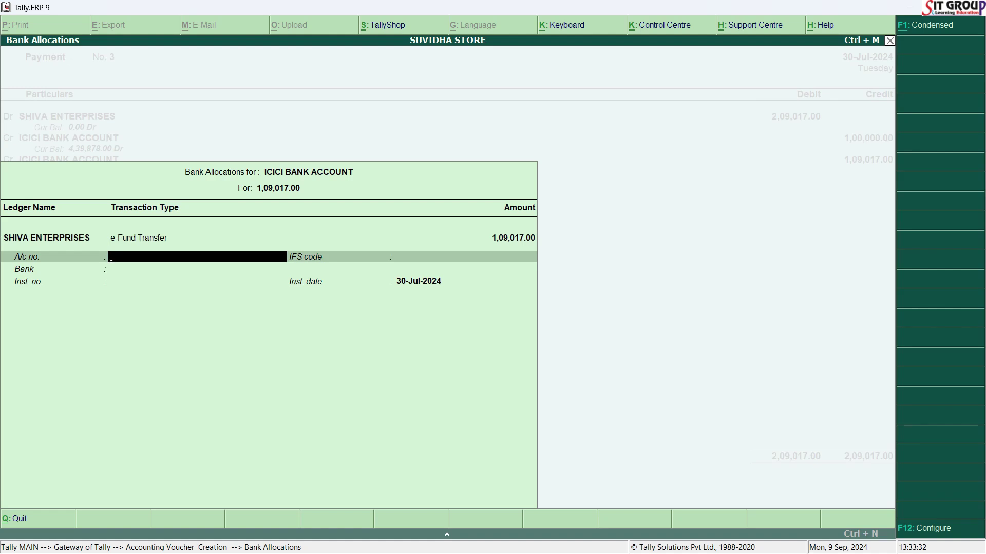
Fill in the payee's account number, IFS code ICIC0123456 and bank ICICI Bank (India) for the 1,09,017 e-Fund Transfer
text(012345)
key(Return)
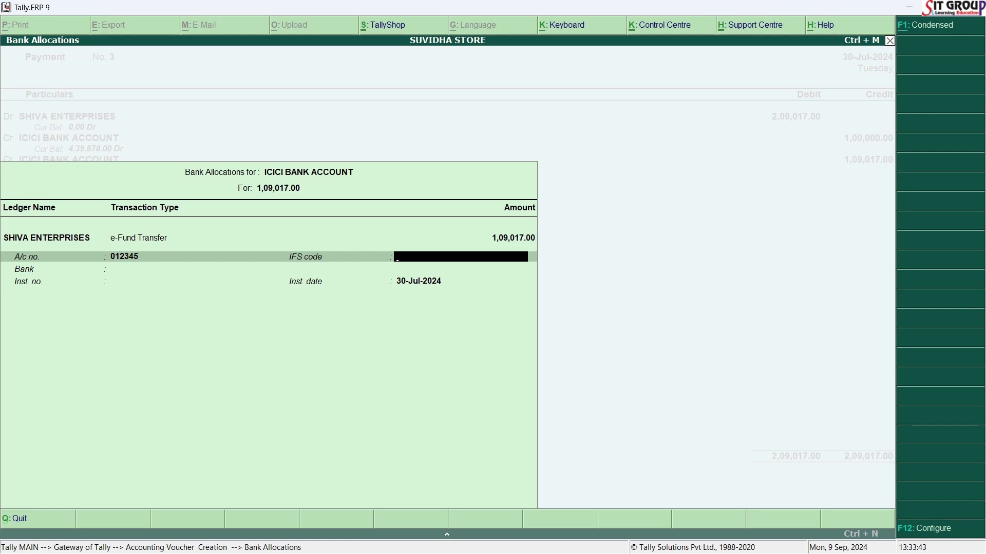
text(ICIC0123456)
key(Return)
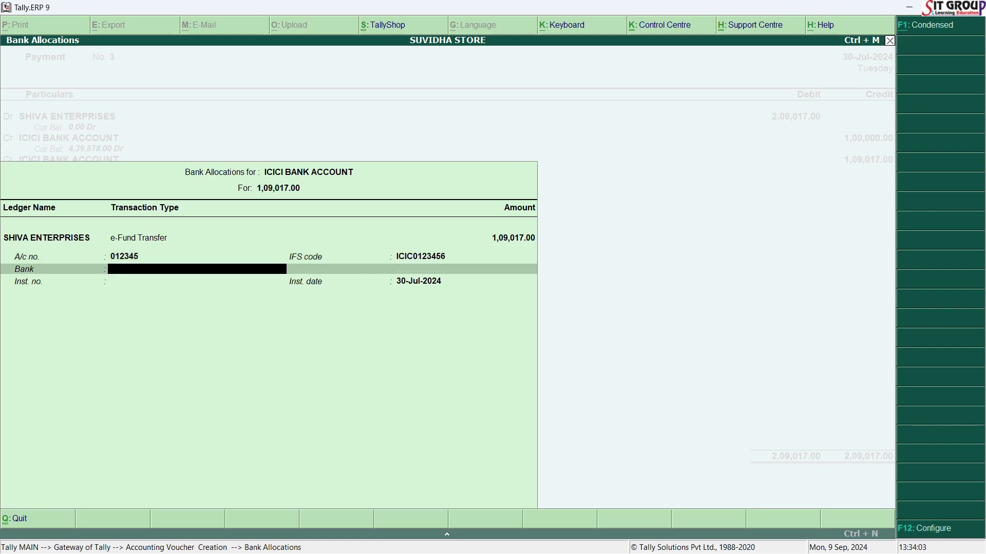
text(I)
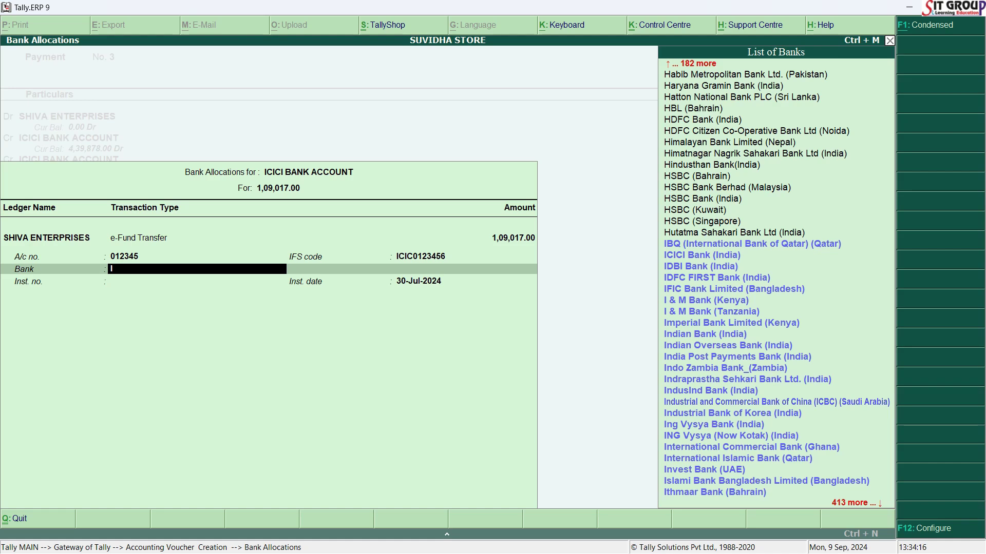
text(C)
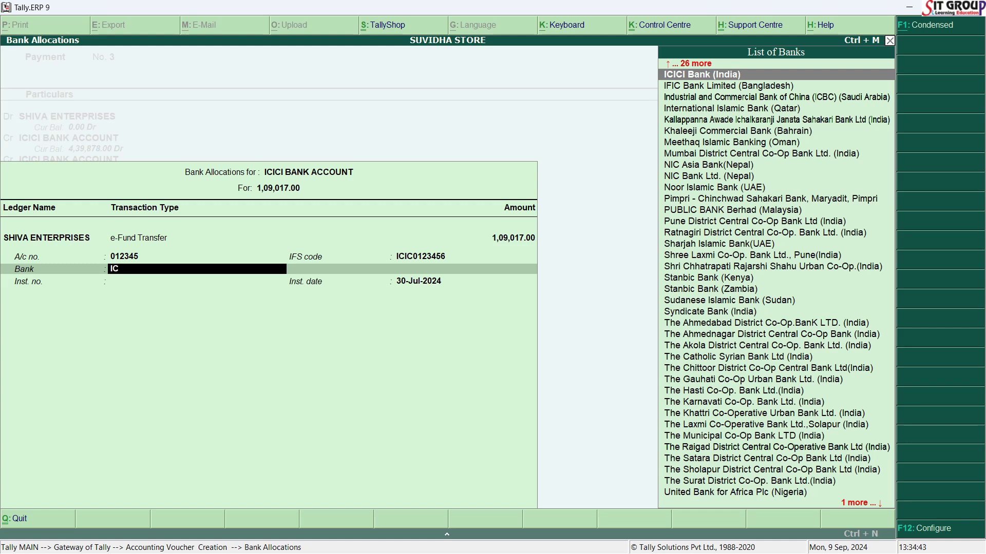
key(Return)
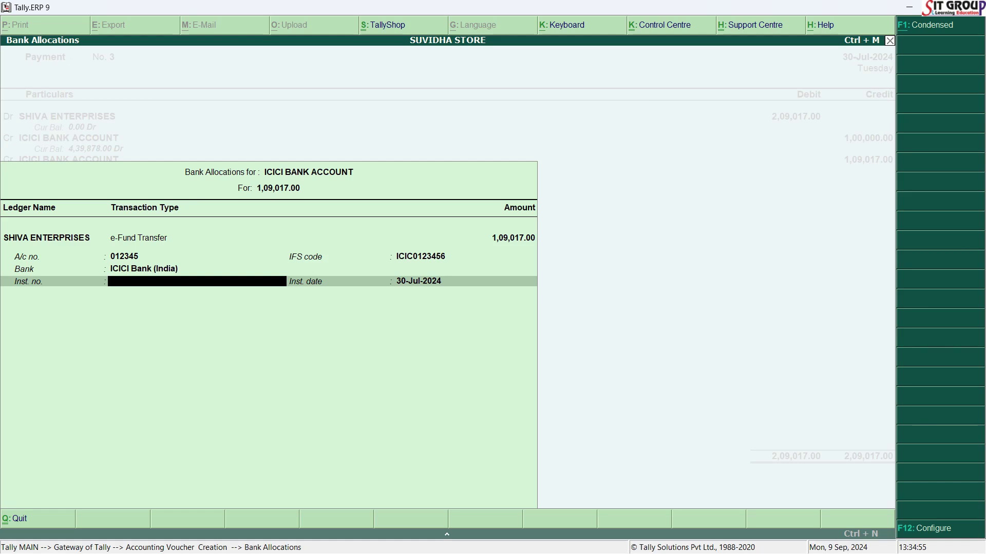
text(0123456789)
key(Return)
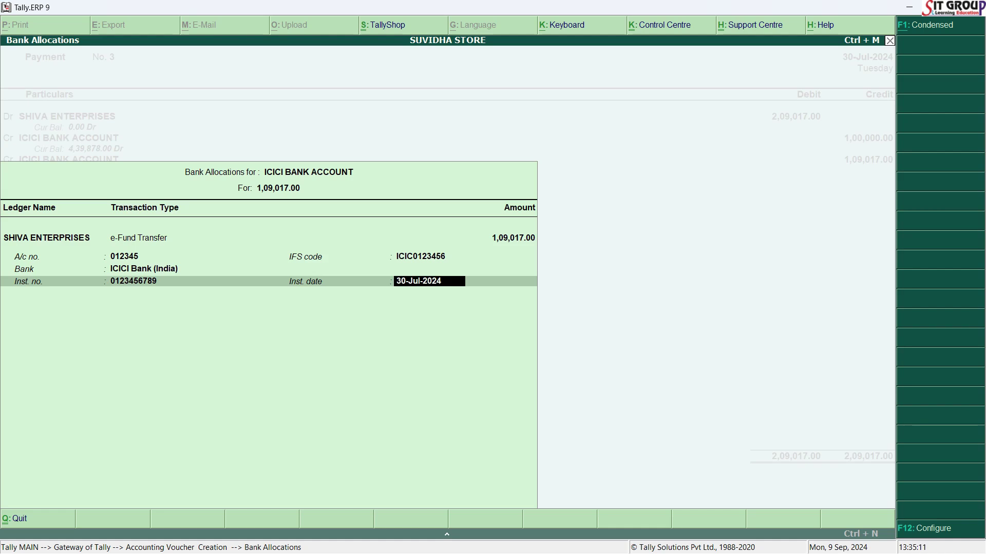
key(Return)
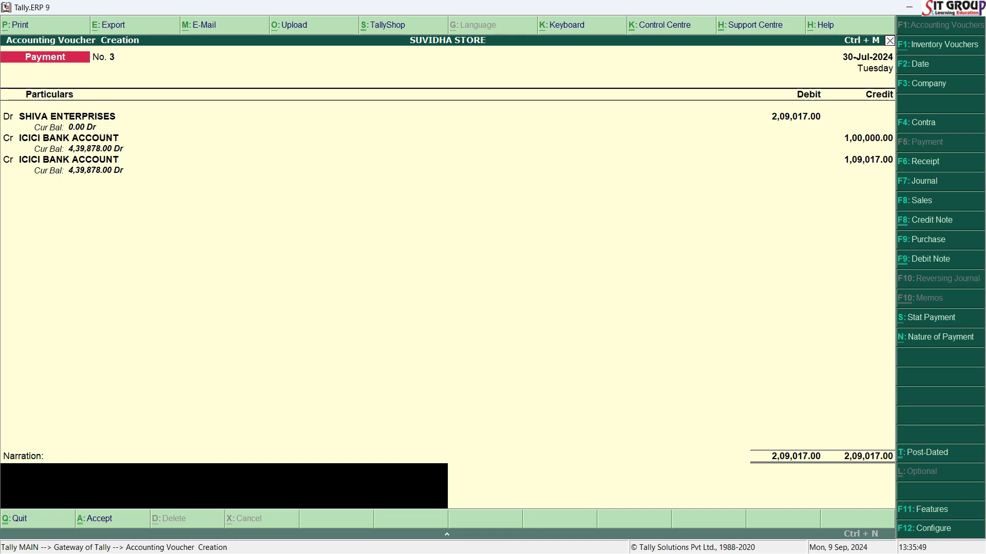
Add the Word document's narration for SHIVA ENTERPRISES bill no. 3321 dated 17/06/2024, paid by cheque 003572 and NEFT, and save the payment voucher
key(alt+Tab)
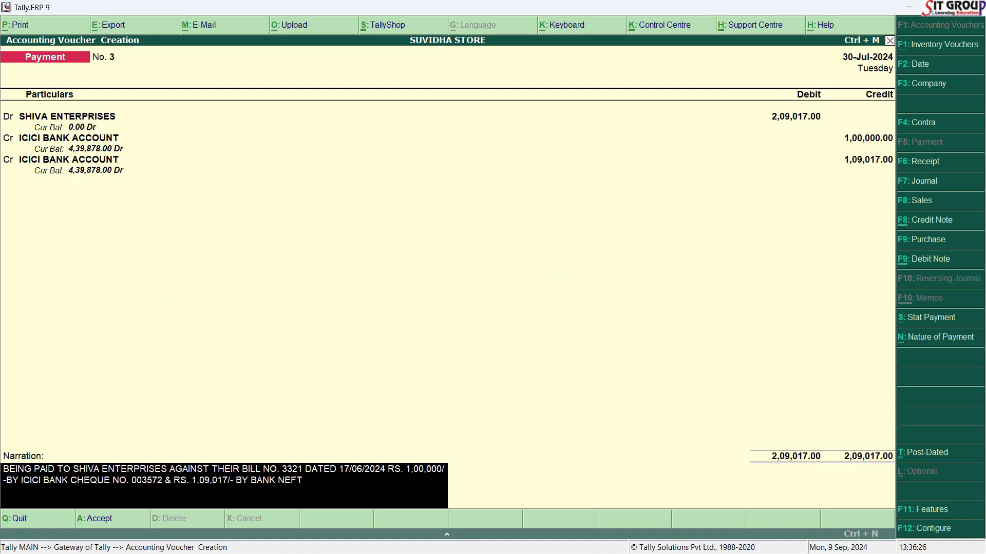
key(Return)
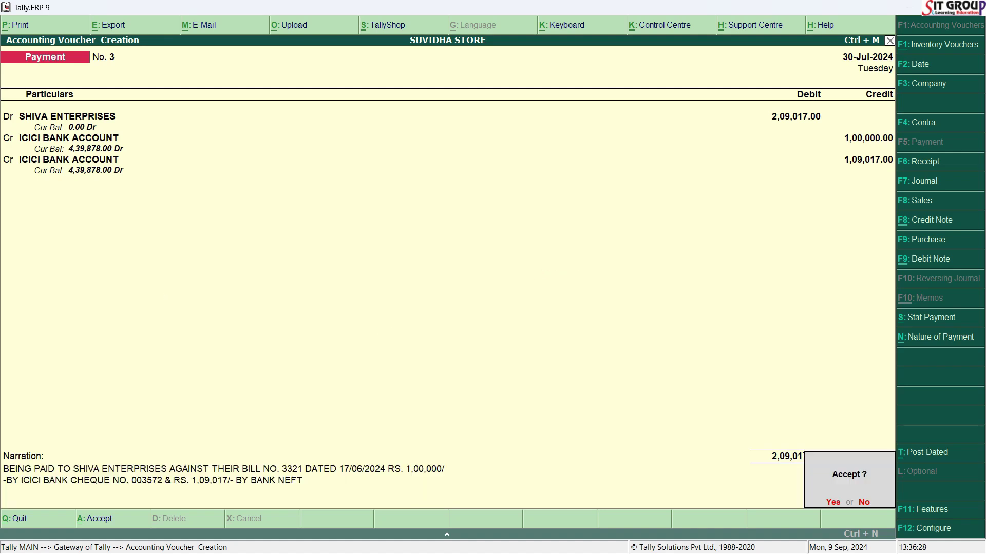
key(Return)
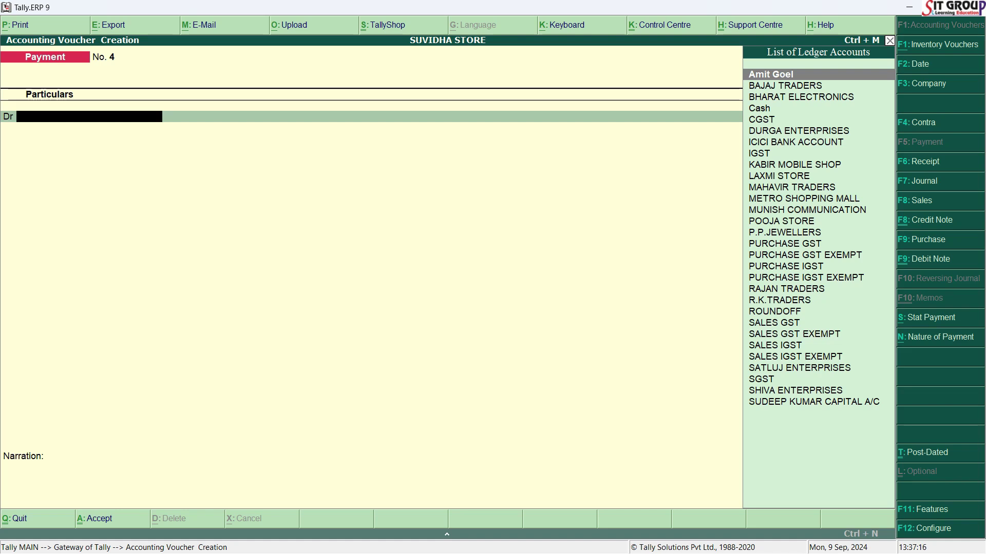
Consult the next entry in the Word document, and set the new Tally payment voucher's date to 2/8/2024
key(alt+Tab)
key(F2)
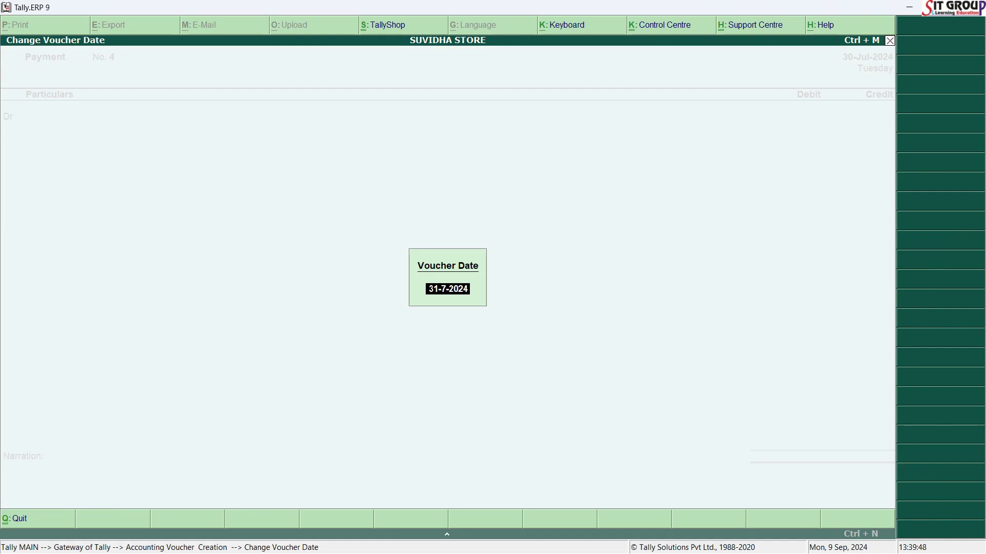
text(2/8/2024)
key(Return)
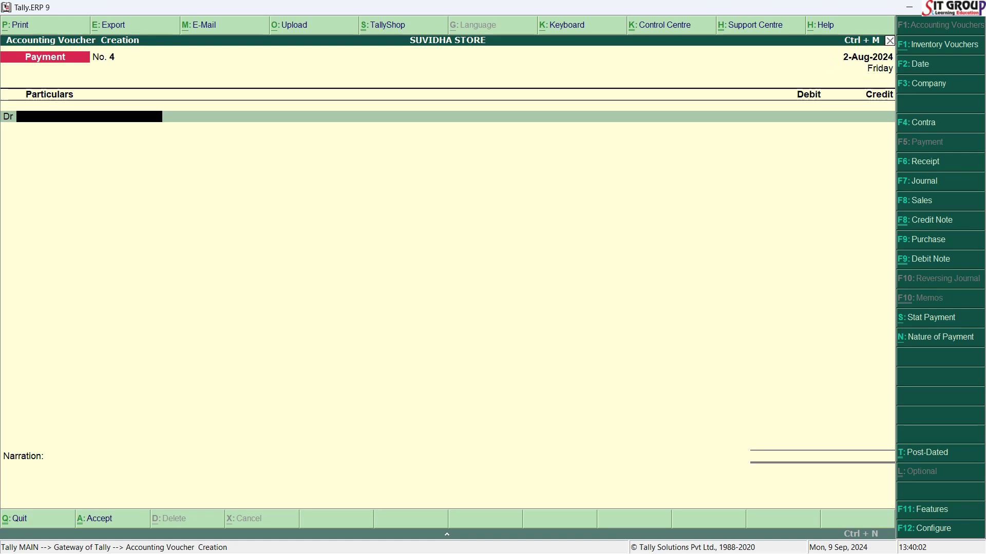
Look for a salary ledger for the debit line, and start a new ledger named SALARY A/C without an alias
text(SA)
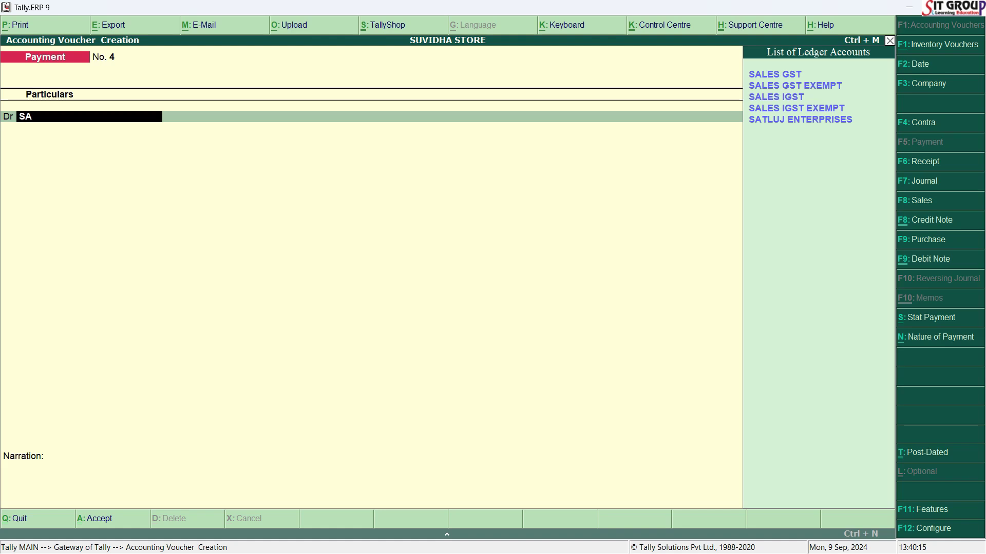
text(L)
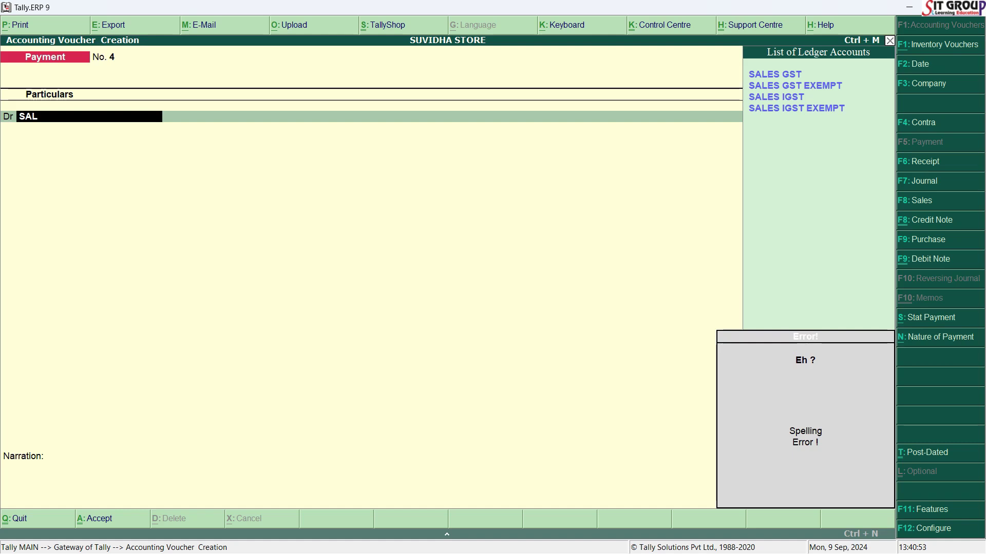
key(alt+c)
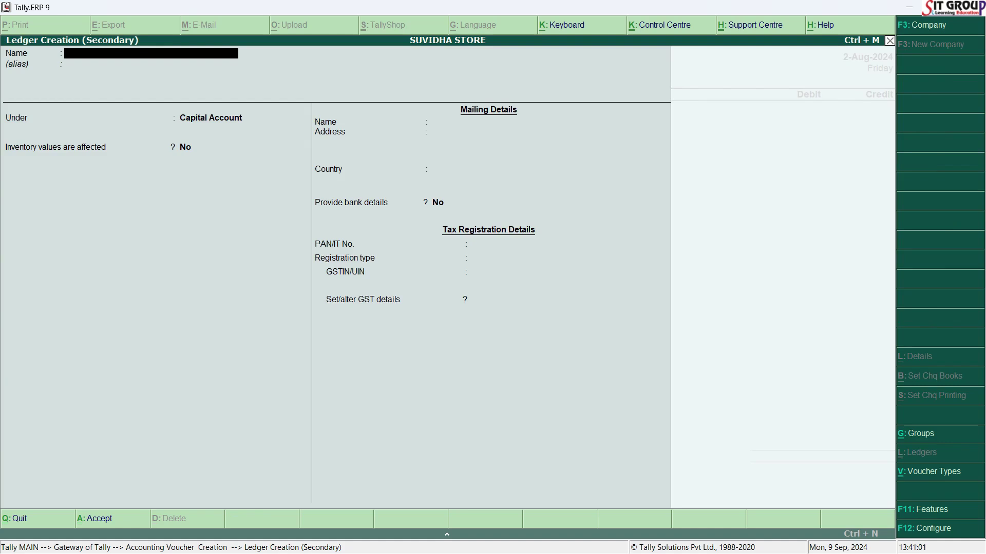
text(SALARY A/C)
key(Return)
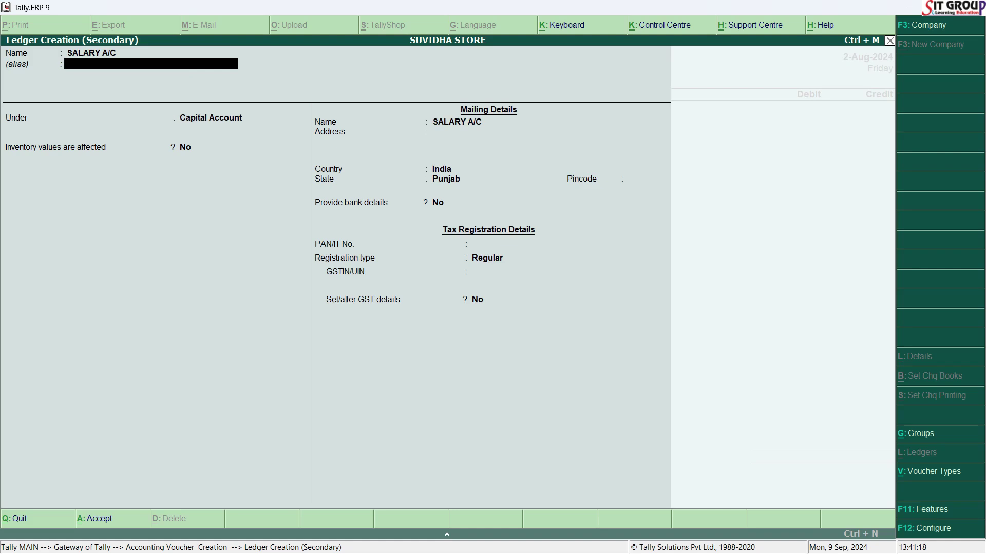
key(Return)
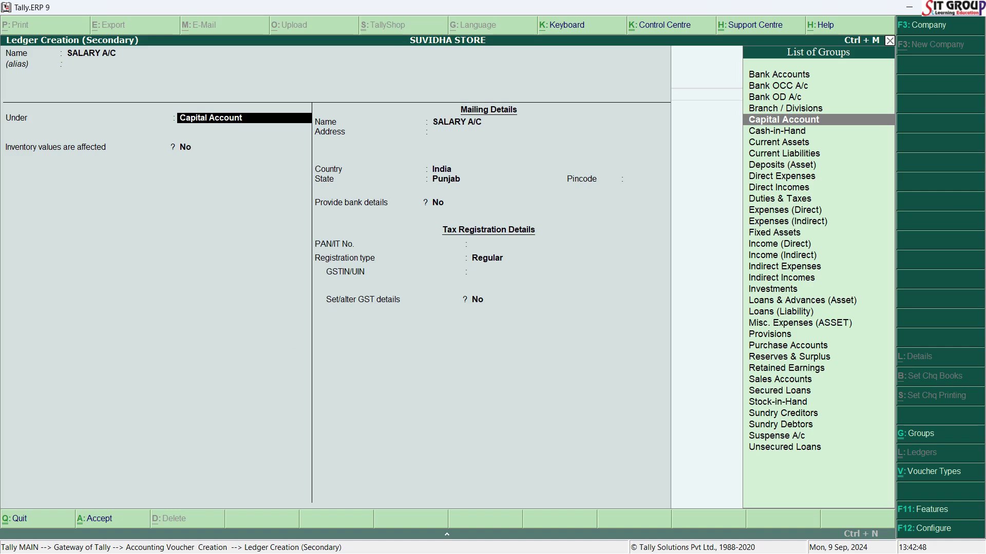
Place the SALARY A/C ledger under Indirect Expenses, with inventory values not affected and the ledger type Not Applicable
text(I)
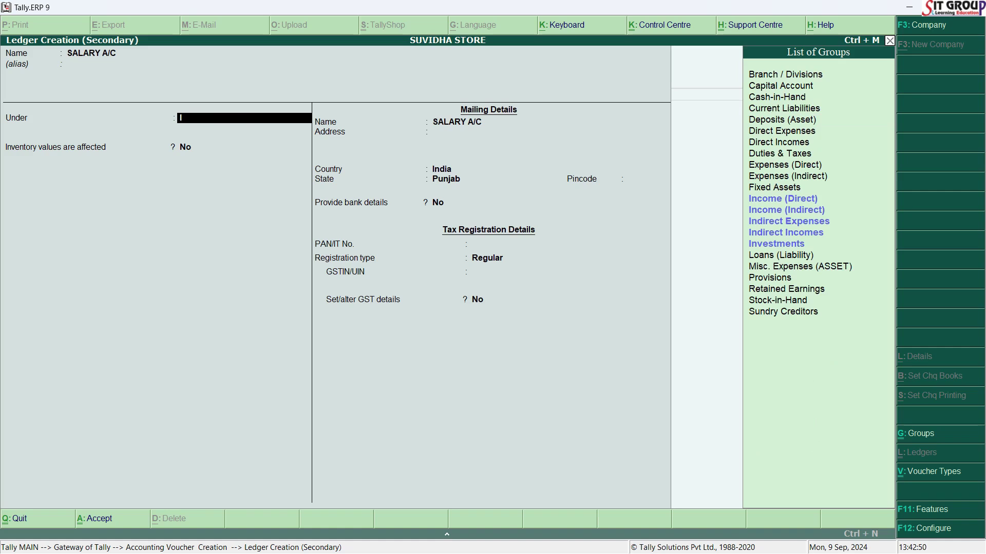
key(Down)
key(Down)
key(Down)
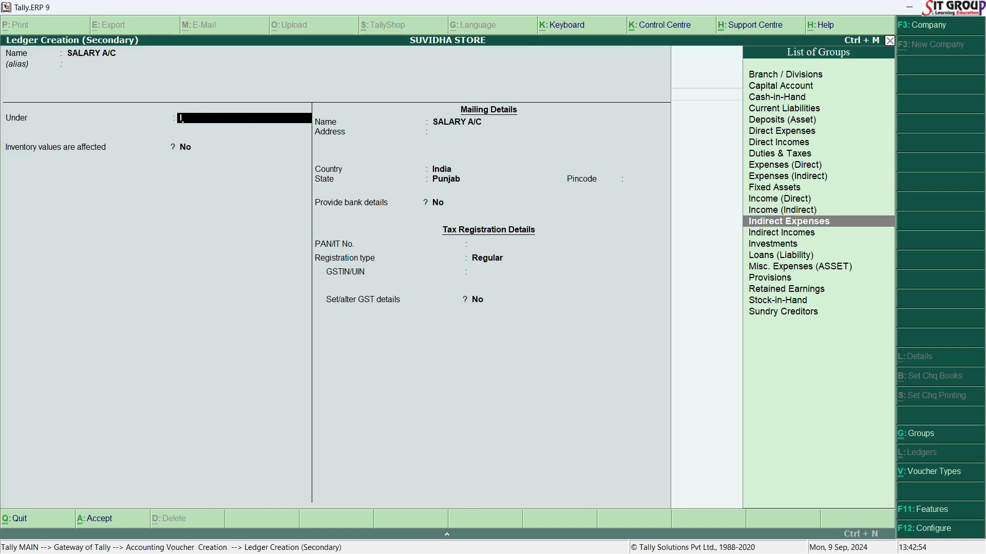
key(Return)
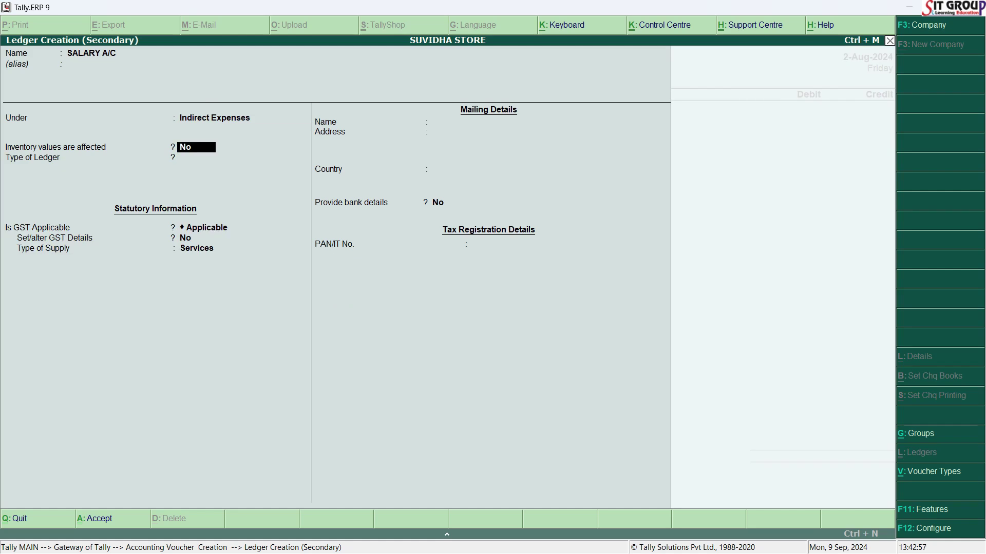
key(Return)
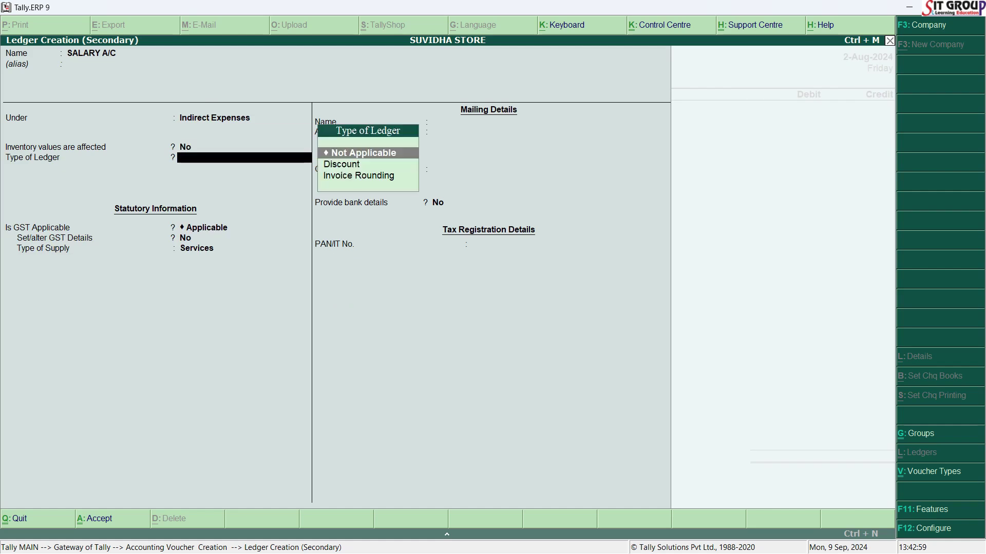
key(Return)
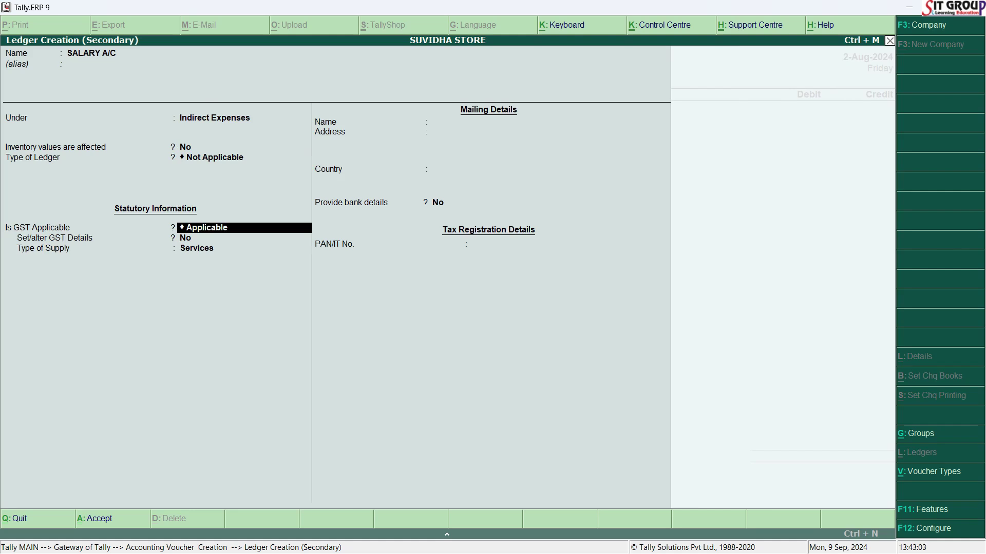
Set GST applicability and assessable value calculation to Not Applicable, and save the SALARY A/C ledger without bank details
text(N)
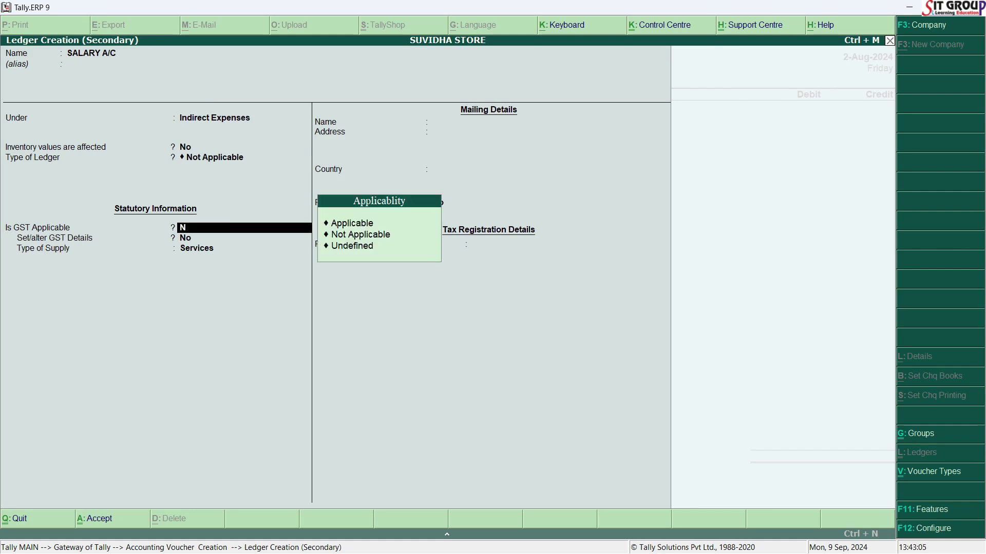
key(Down)
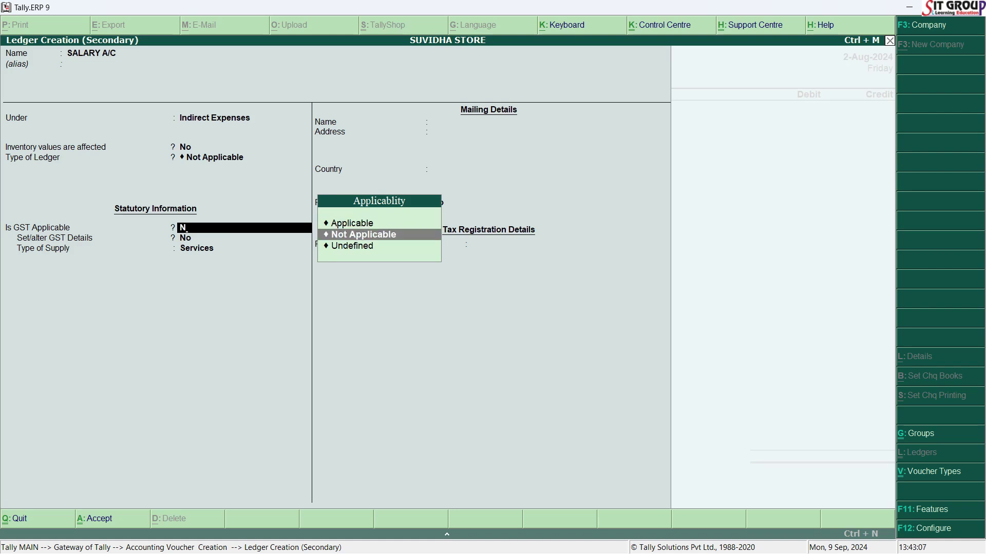
key(Return)
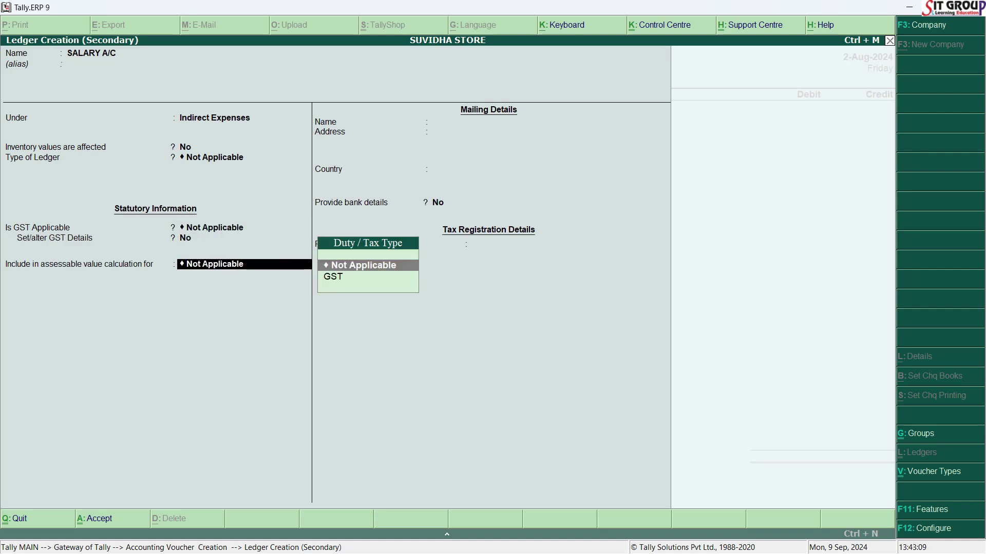
key(Return)
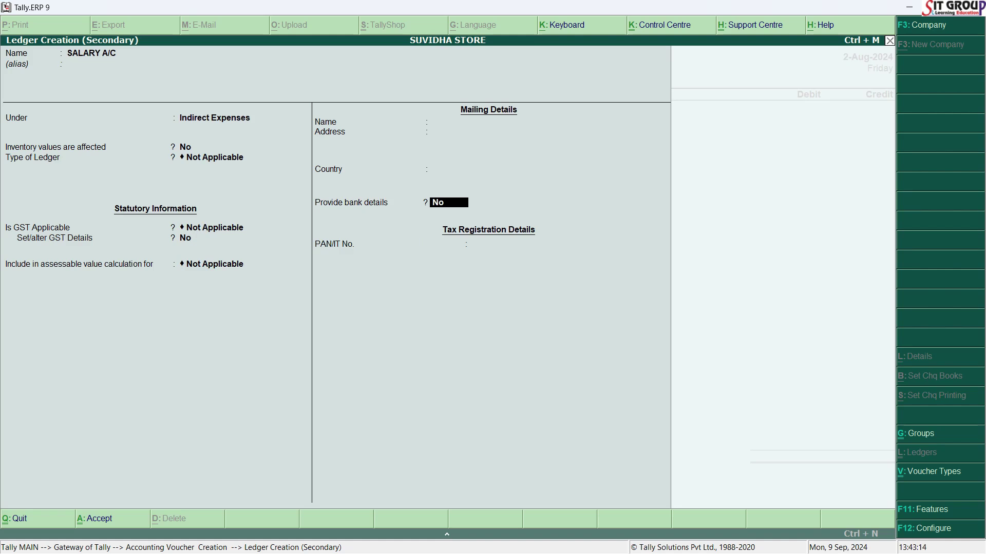
key(Return)
key(Return)
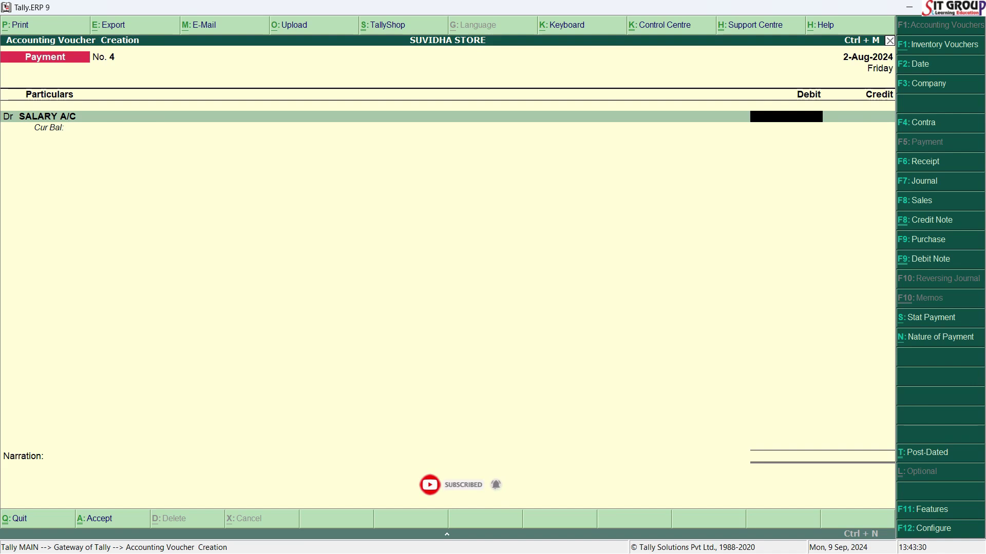
Check the salary amount in the Word document, and debit SALARY A/C with 10,000 in the Tally voucher
key(alt+Tab)
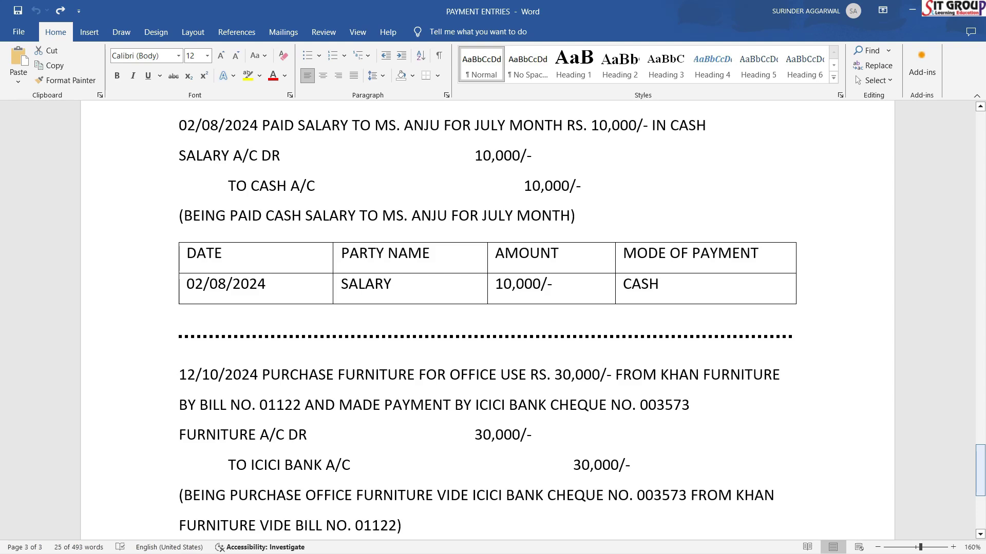
key(alt+Tab)
text(10000)
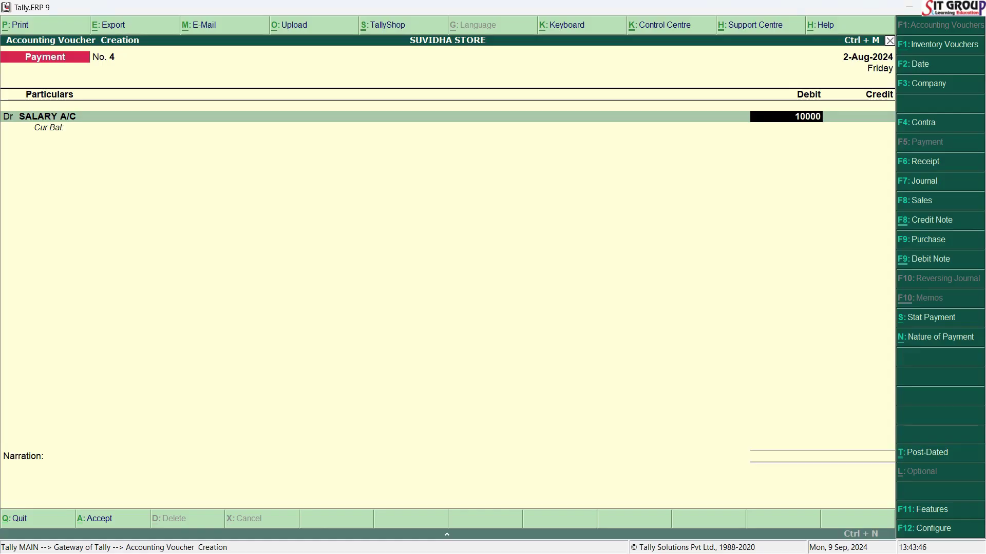
key(Return)
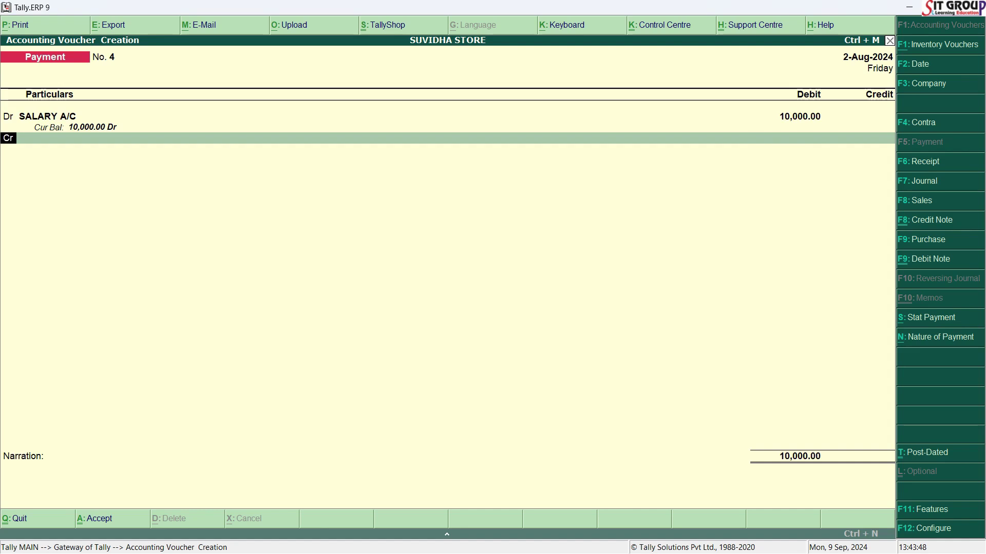
Credit Cash with 10,000, and add the Word document's narration about the cash salary paid for July
key(Return)
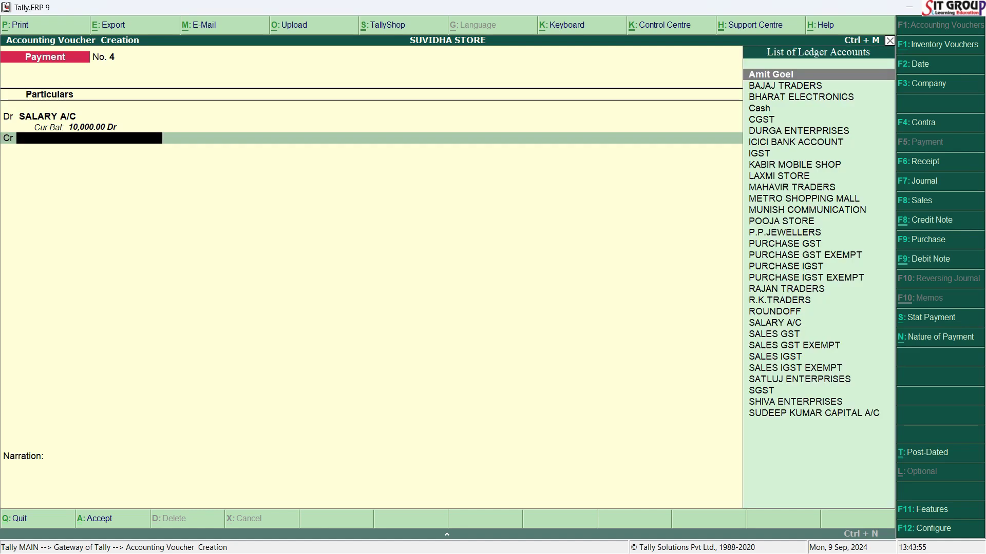
text(CA)
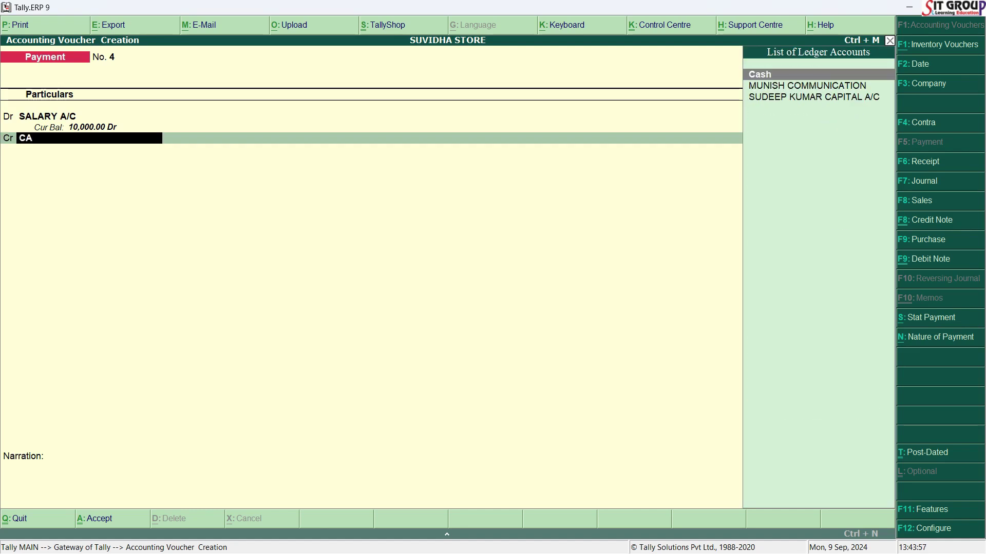
key(Return)
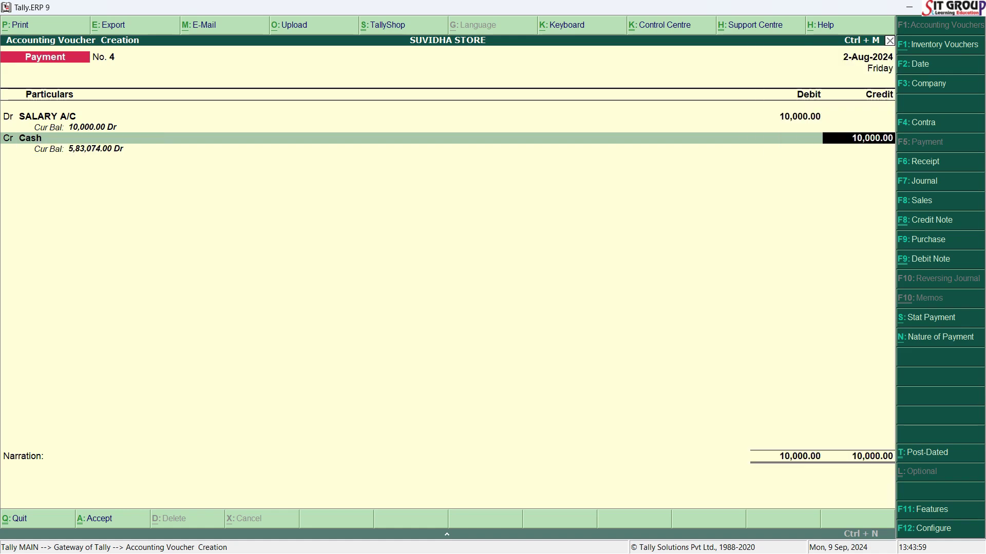
key(Return)
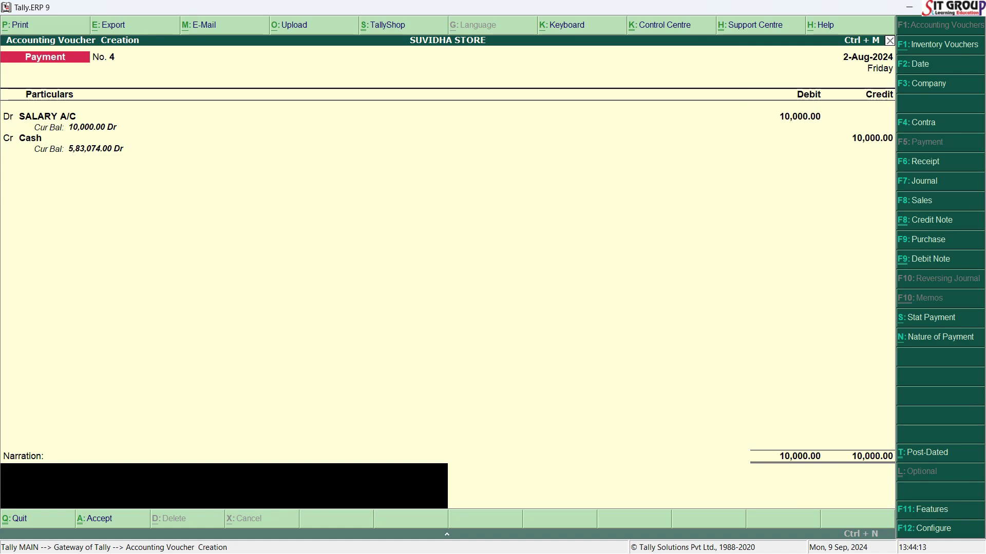
key(alt+Tab)
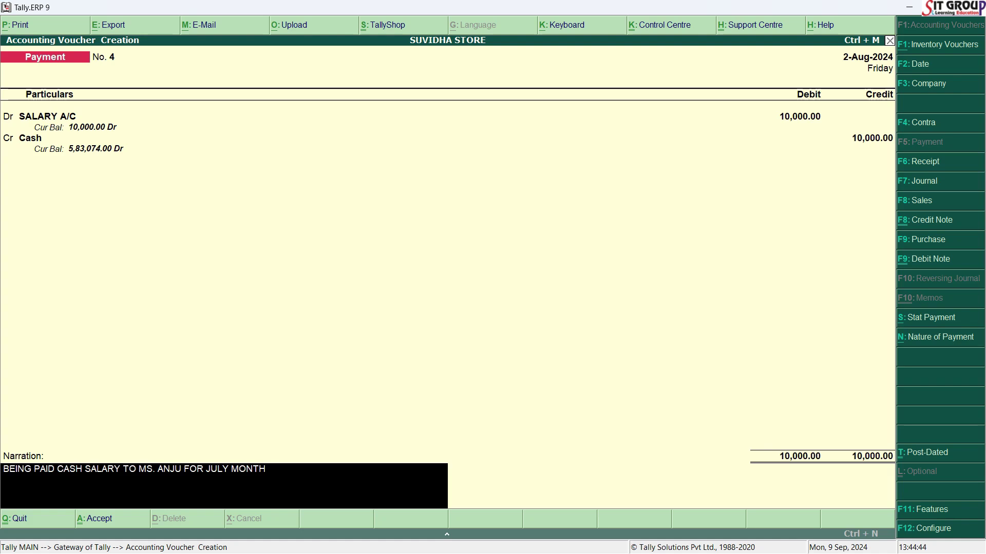
Save the salary payment voucher, and switch to the Word document to review the office furniture purchase entry
key(Return)
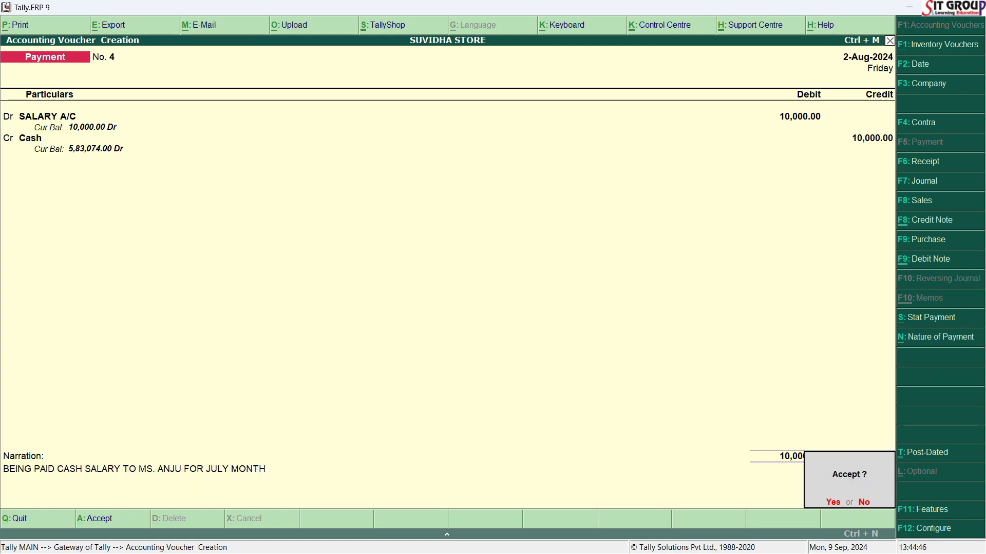
key(Return)
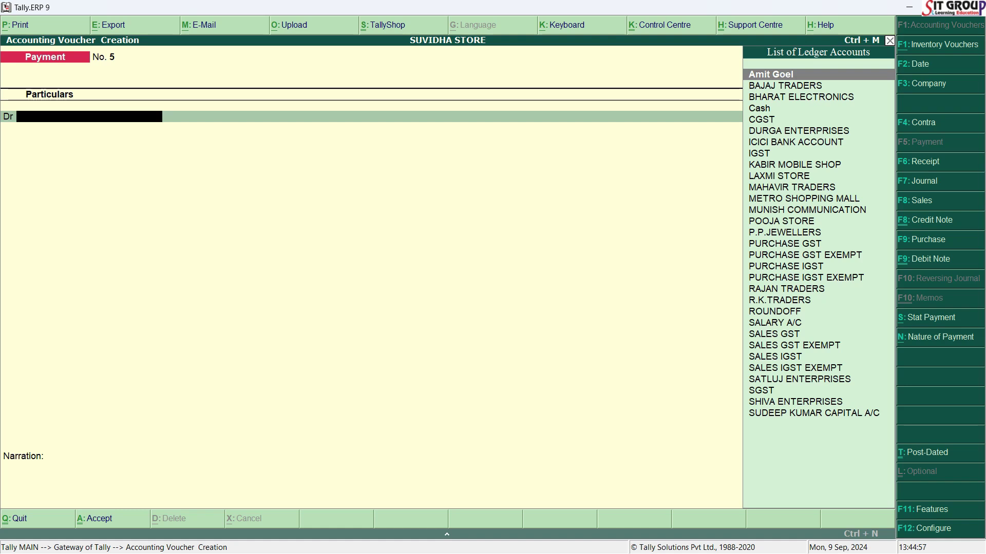
key(alt+Tab)
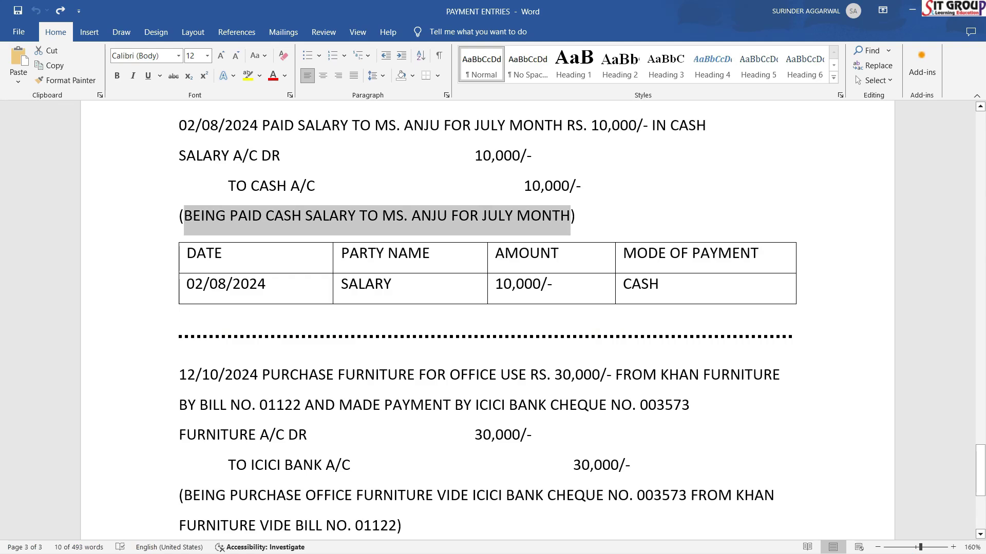
scroll(488, 321, down, 4)
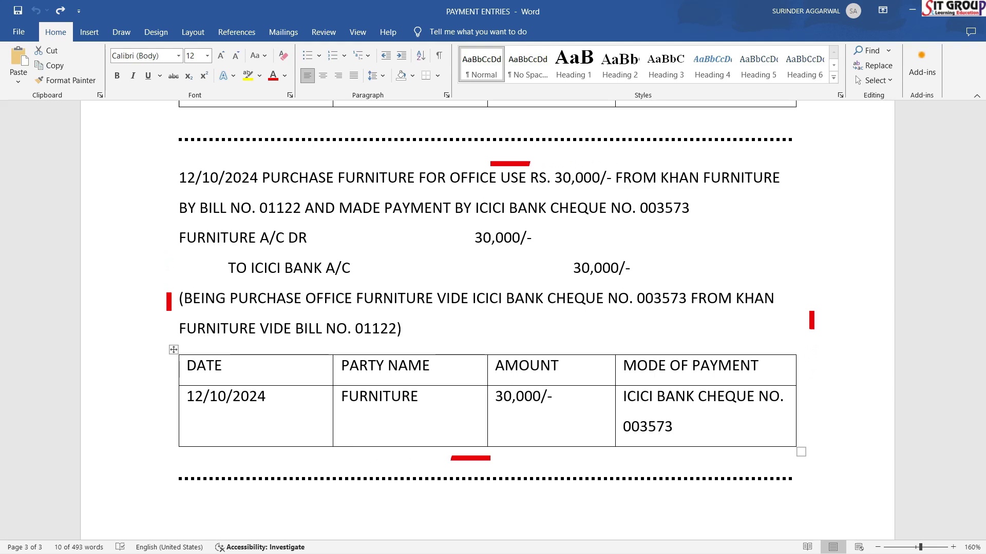
Return to Tally and set the new payment voucher's date to 12/10/2024
key(alt+Tab)
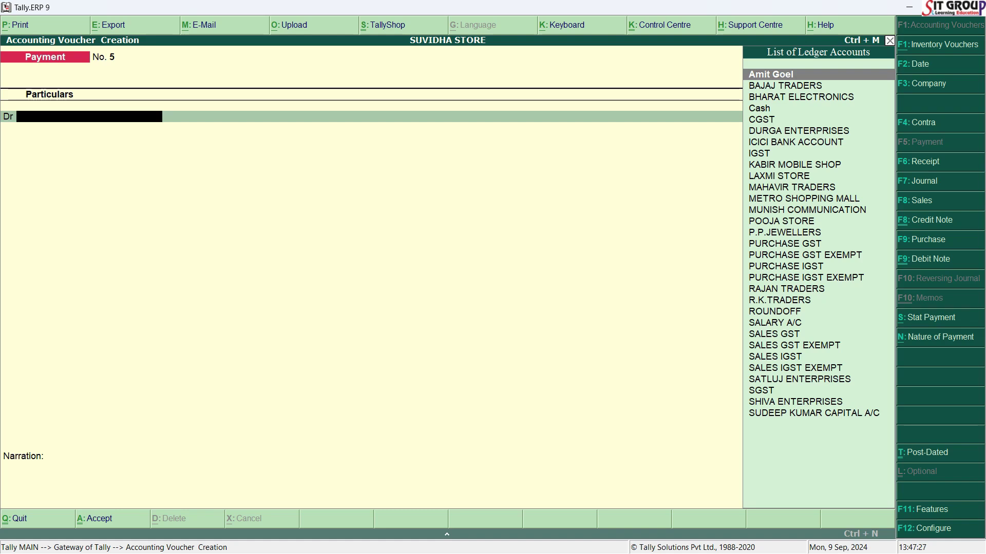
key(F2)
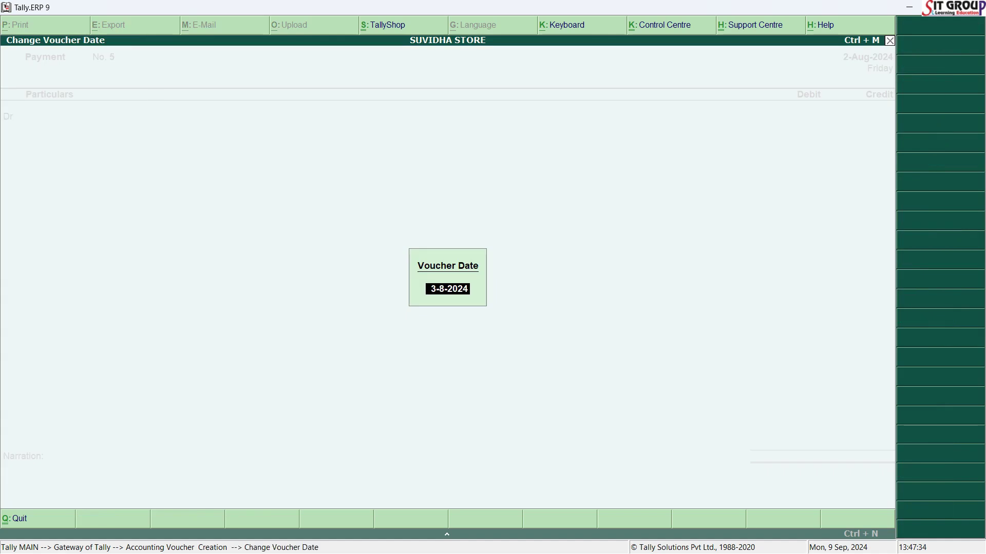
text(12/10/2024)
key(Return)
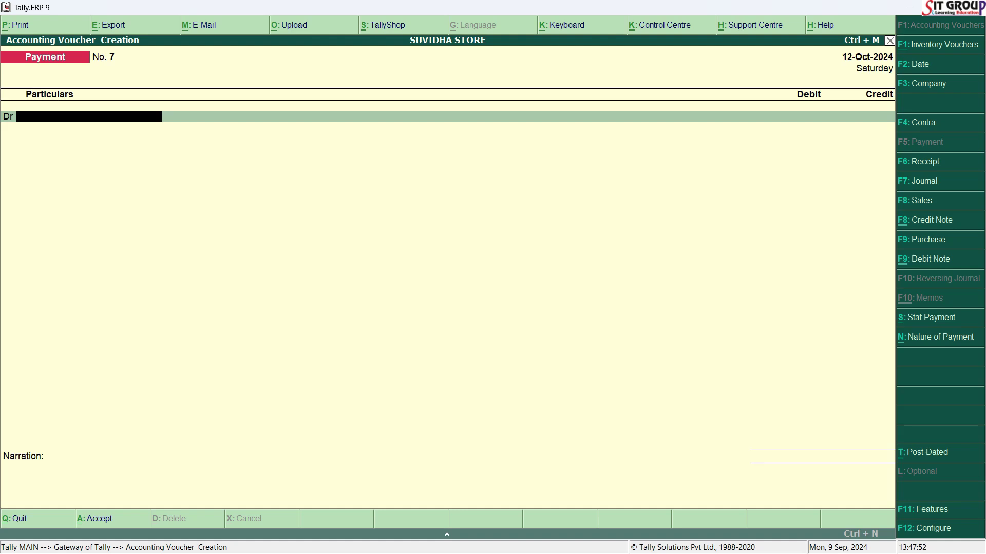
Create a ledger named FURNITURE A/C without an alias under Fixed Assets, with inventory values not affected
key(alt+c)
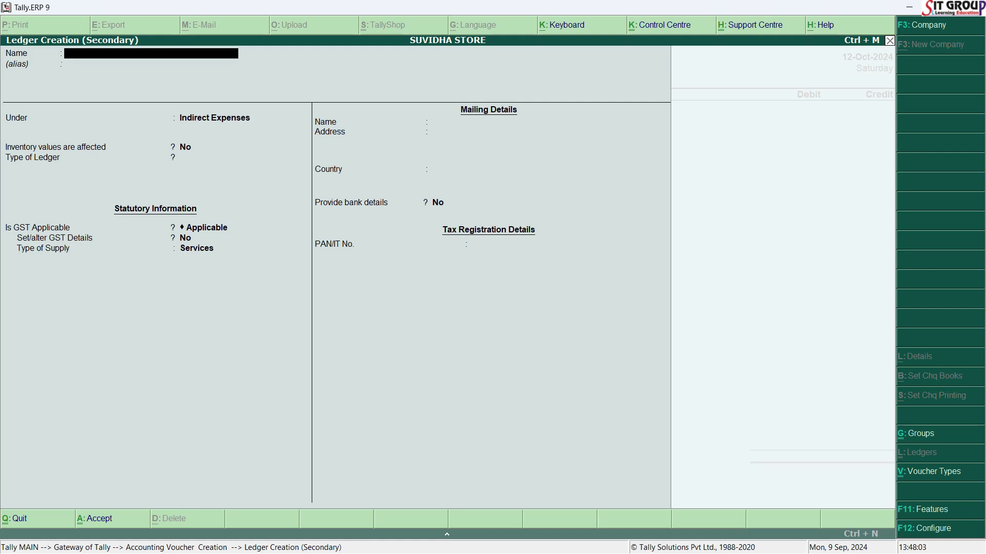
text(FURNITURE A/C)
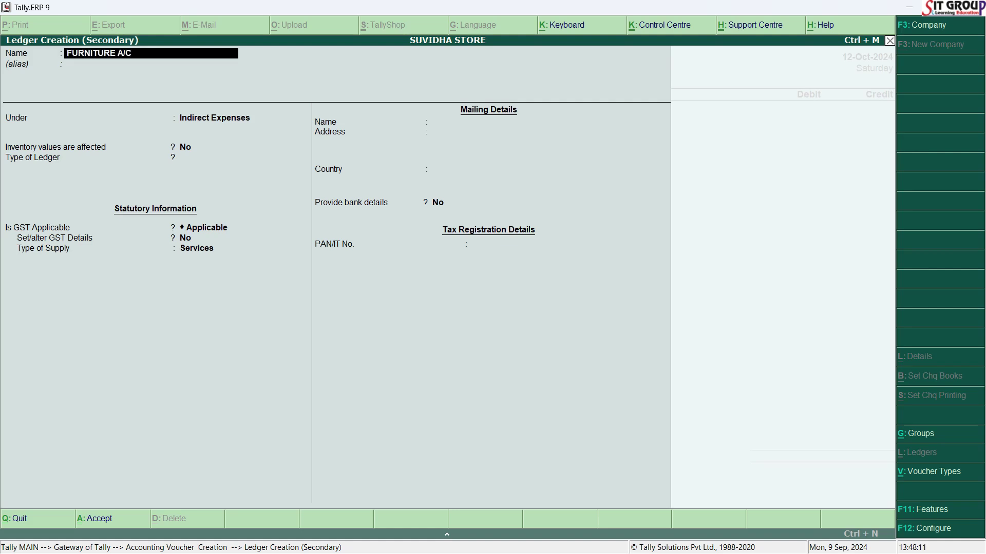
key(Return)
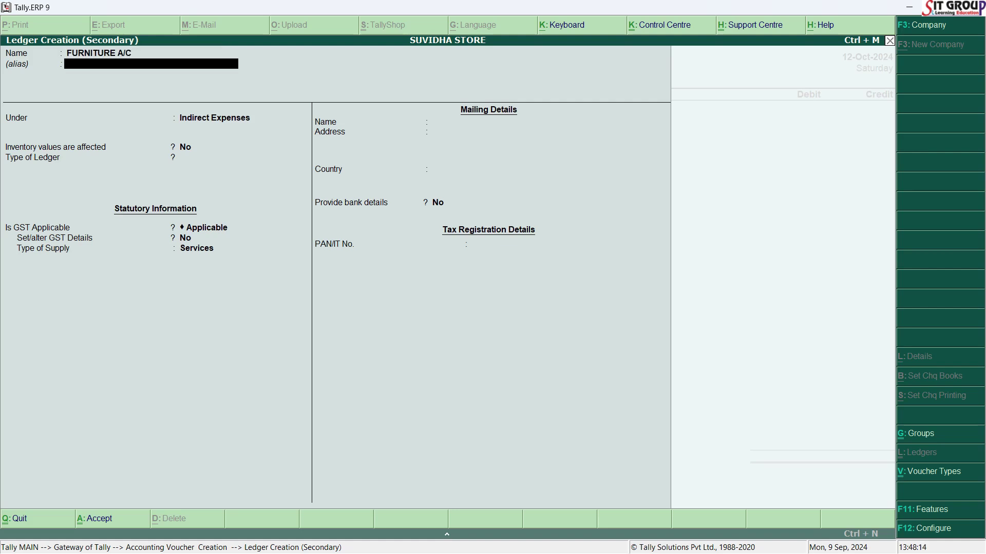
key(Return)
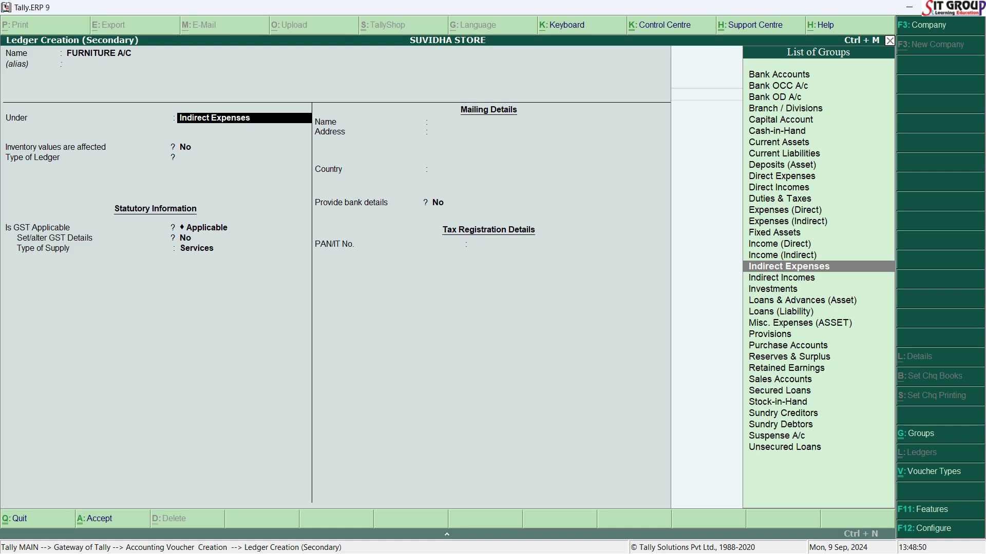
text(F)
key(Return)
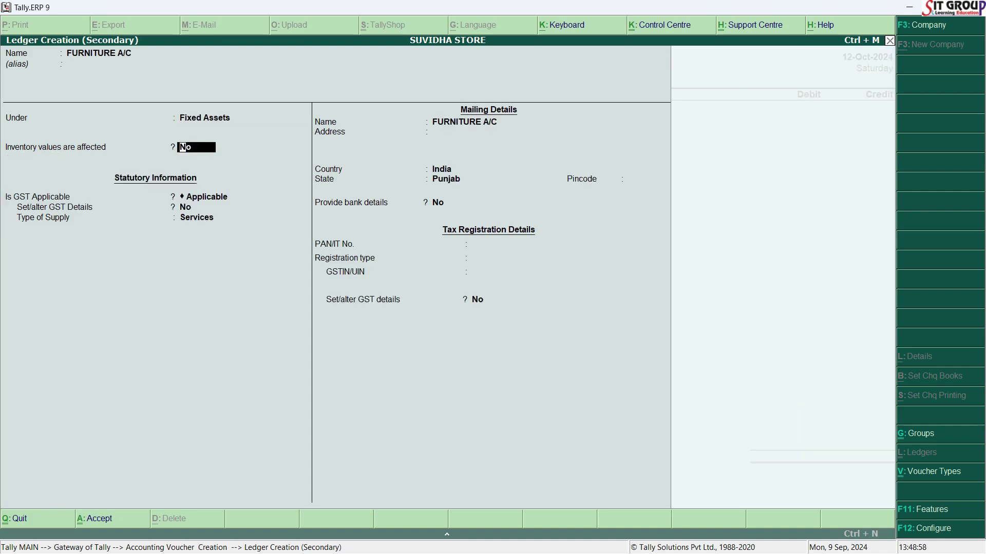
key(Return)
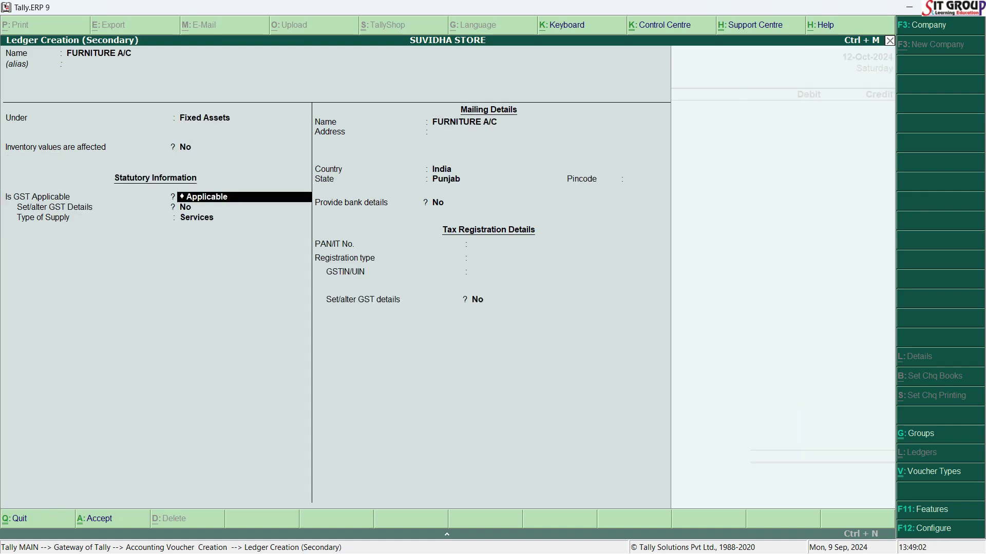
Set the furniture ledger's GST applicability to Not Applicable, keeping the default mailing details and providing no bank details
text(N)
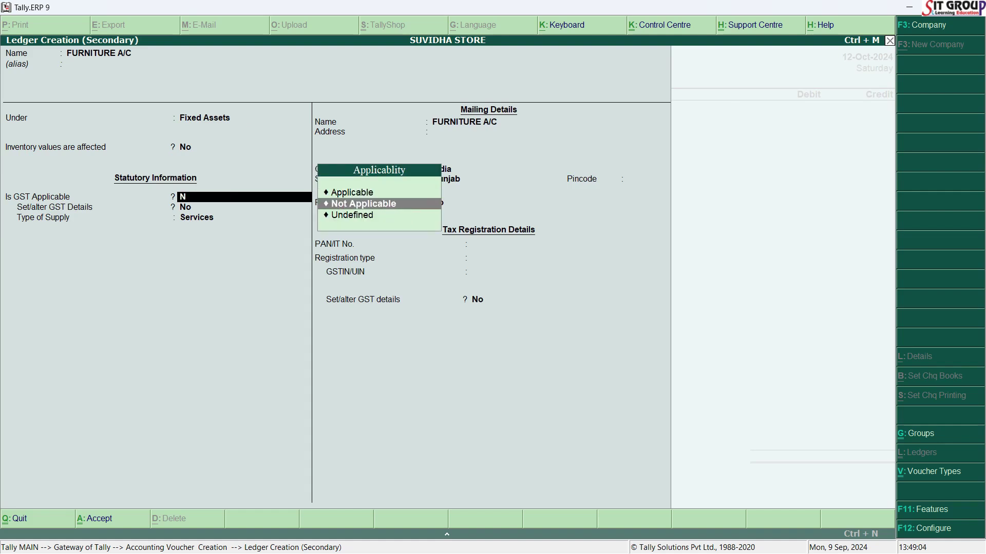
key(Return)
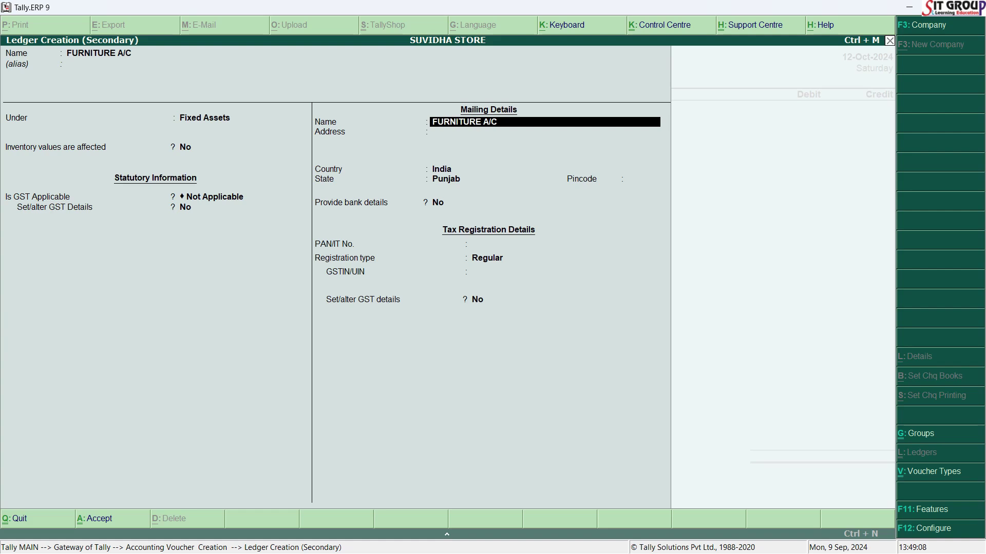
key(Return)
key(Return)
key(Return)
key(Return)
key(Return)
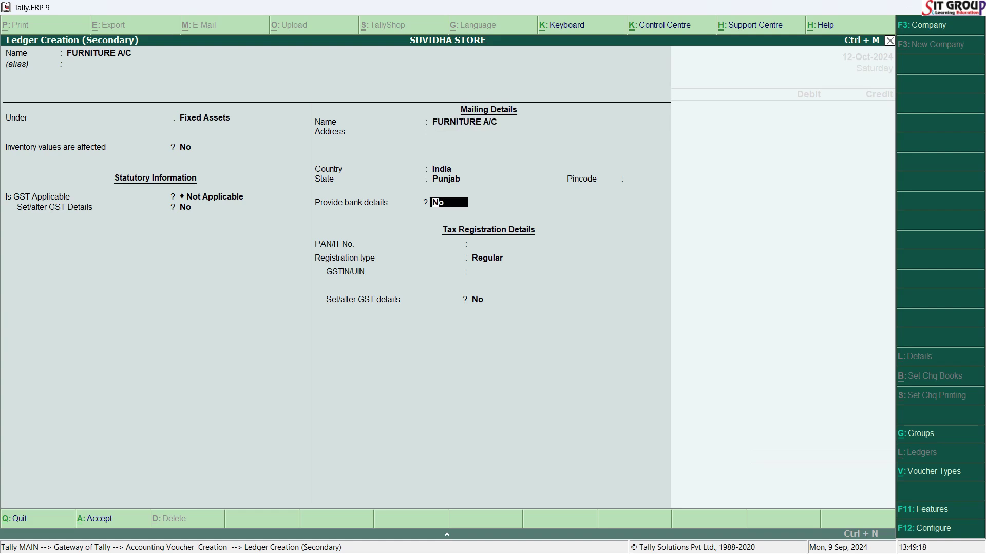
key(Return)
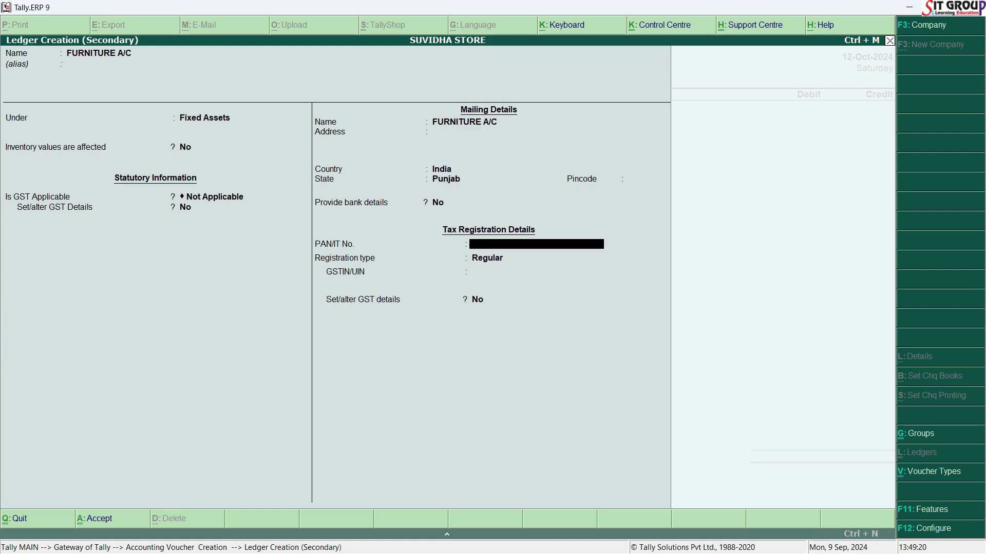
Keep the registration type Regular with PAN and GSTIN blank and no GST details, and save the FURNITURE A/C ledger
key(Return)
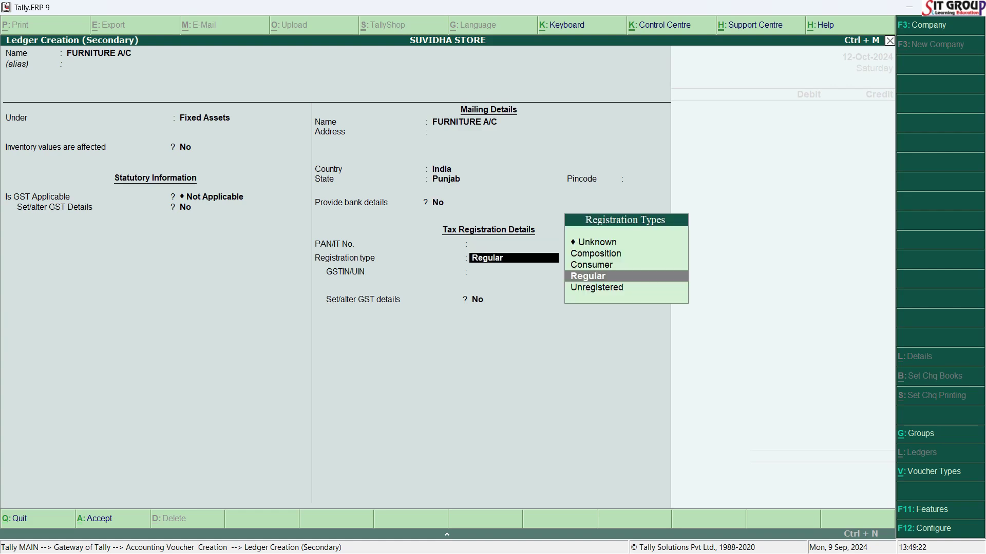
key(Return)
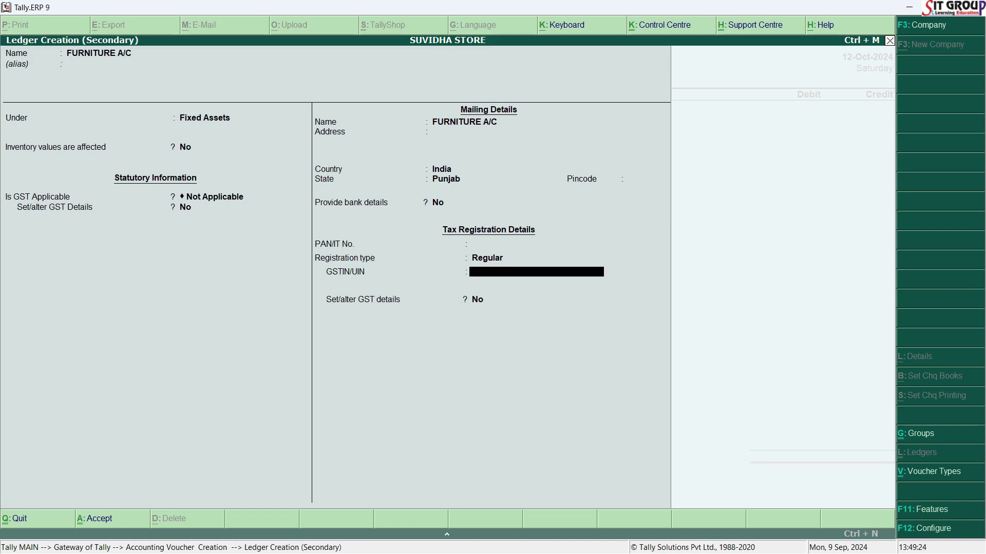
key(Return)
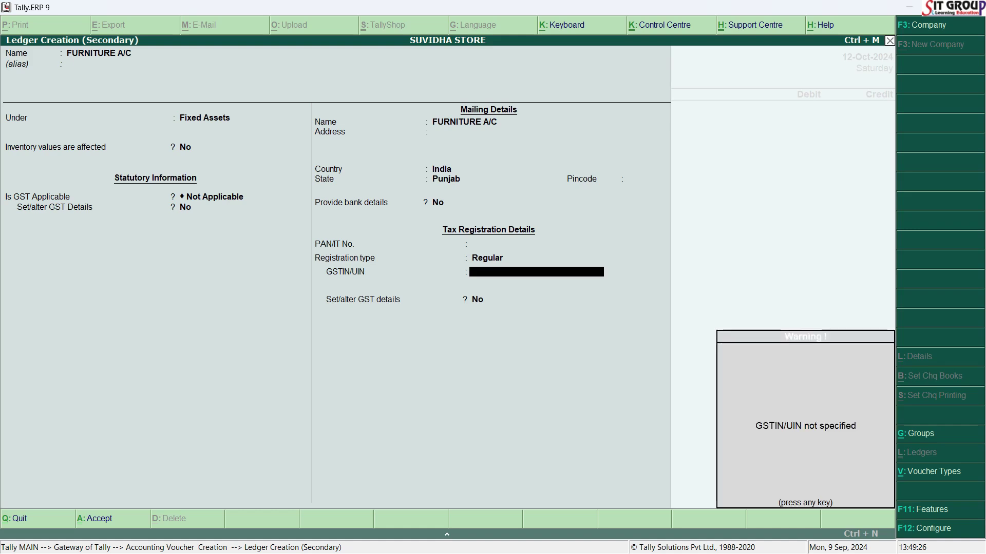
key(Return)
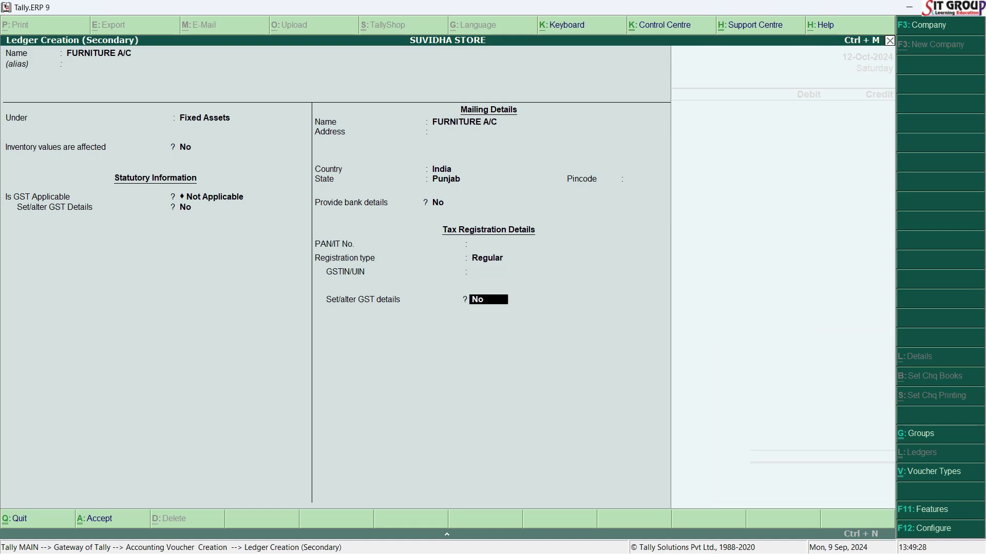
key(Return)
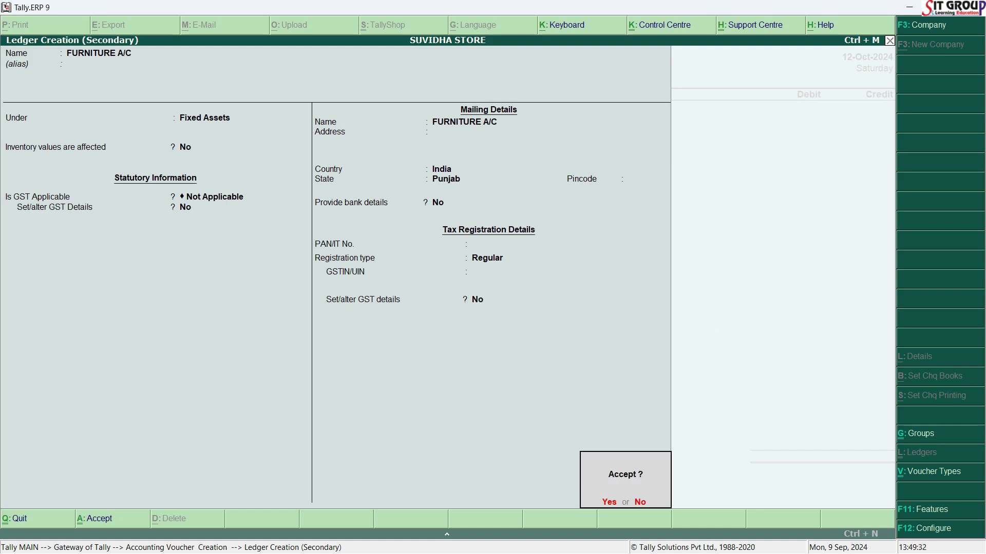
key(Return)
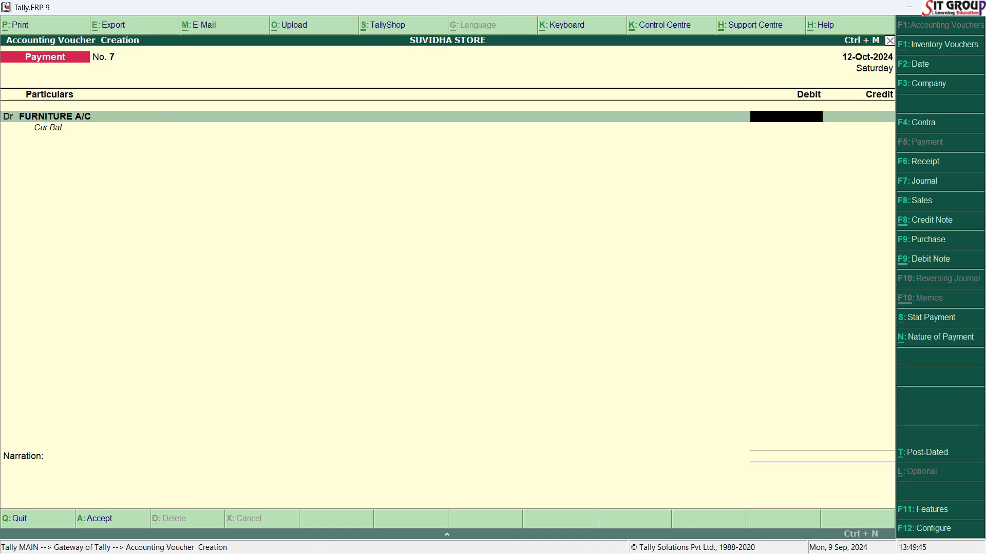
Check the furniture amount in the Word document, and in Tally debit FURNITURE A/C and credit ICICI BANK ACCOUNT with 30,000
key(alt+Tab)
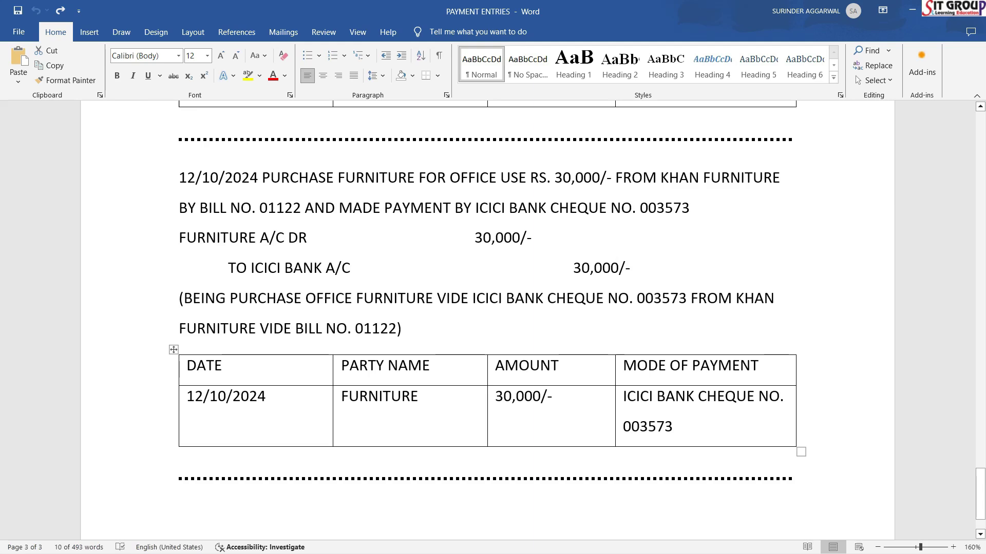
key(alt+Tab)
key(Return)
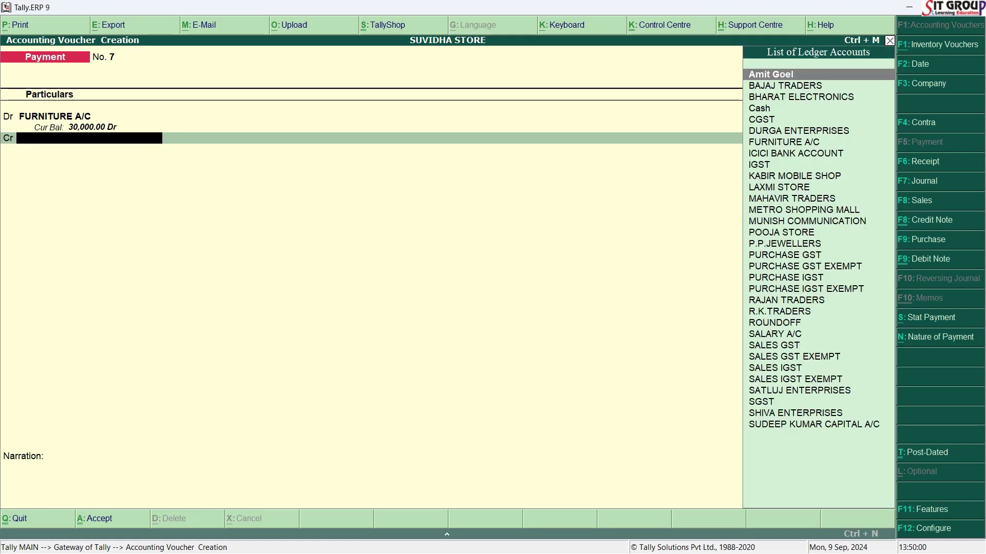
text(ICICI)
key(Return)
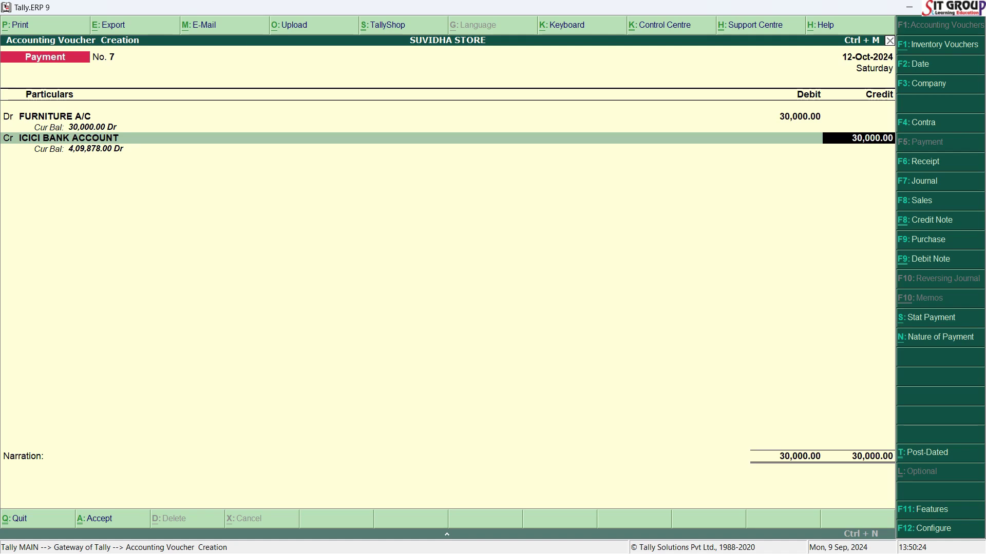
key(Return)
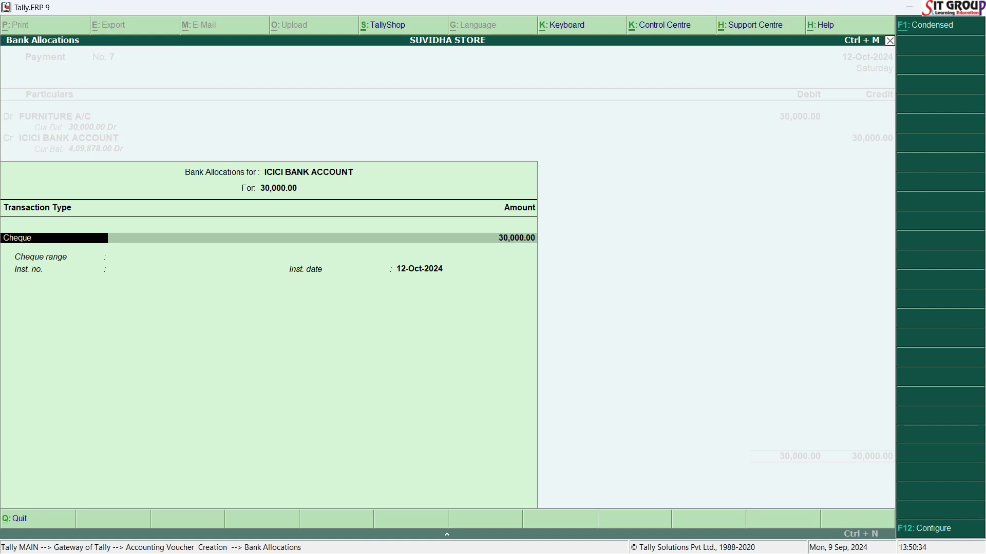
Allocate the 30,000 bank payment as a cheque, range Not Applicable, with instrument number 003573 from the Word document, dated 12-Oct-2024
key(Return)
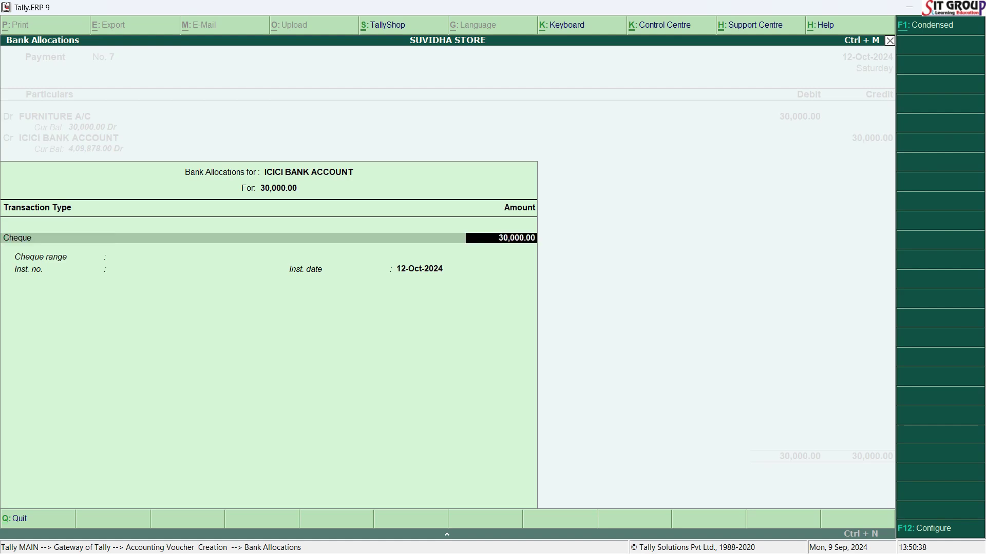
key(Return)
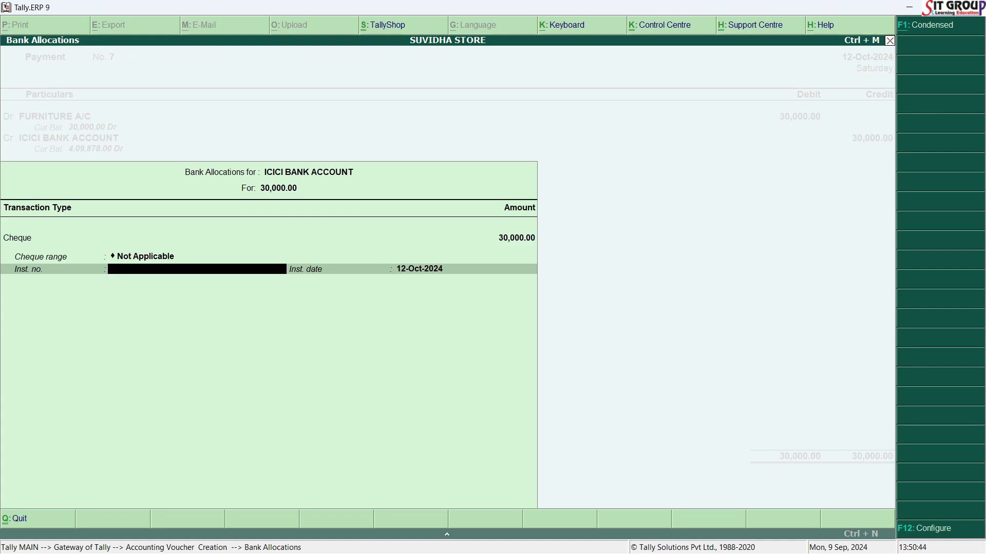
key(alt+Tab)
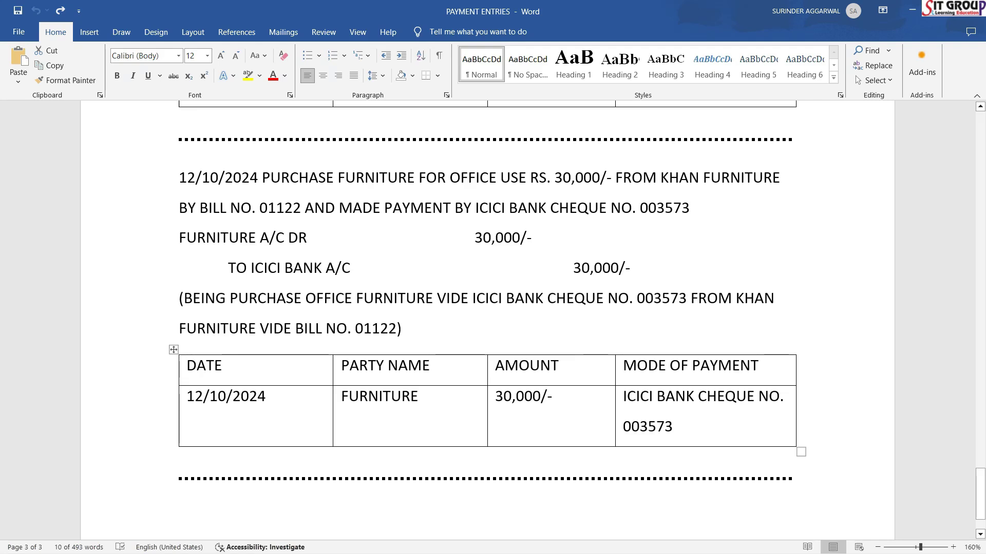
key(alt+Tab)
text(003573)
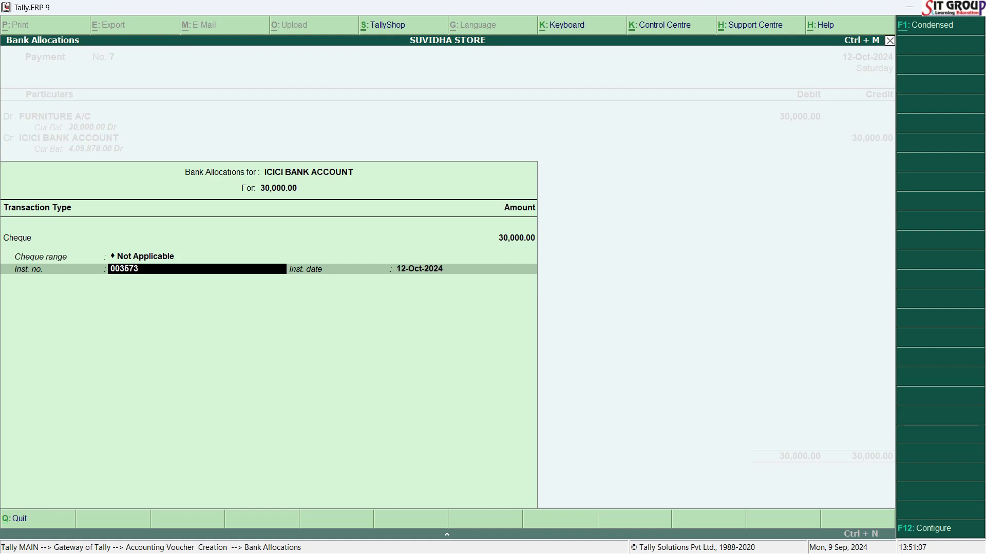
key(Return)
key(Return)
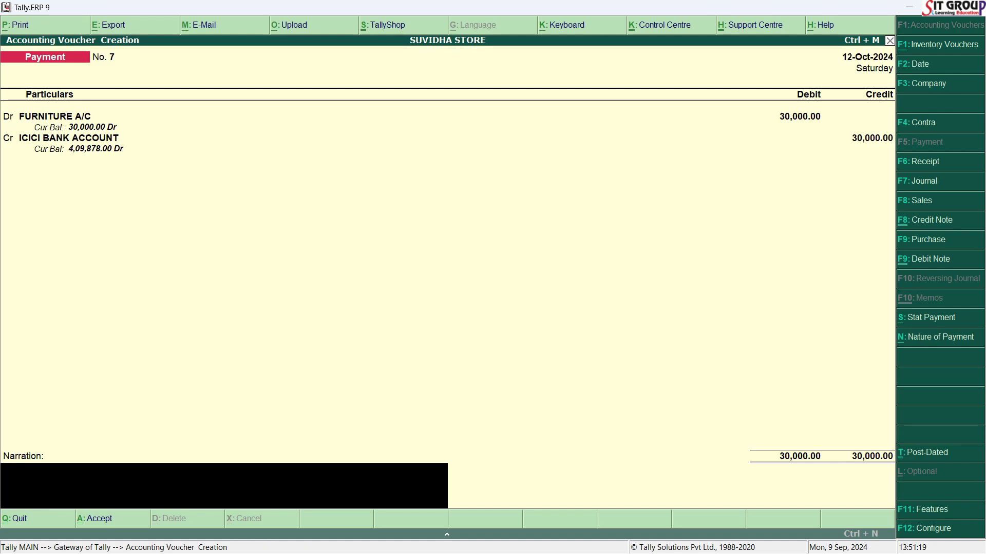
Copy the furniture purchase narration from the Word document into the Tally voucher's narration, and save the voucher
key(alt+Tab)
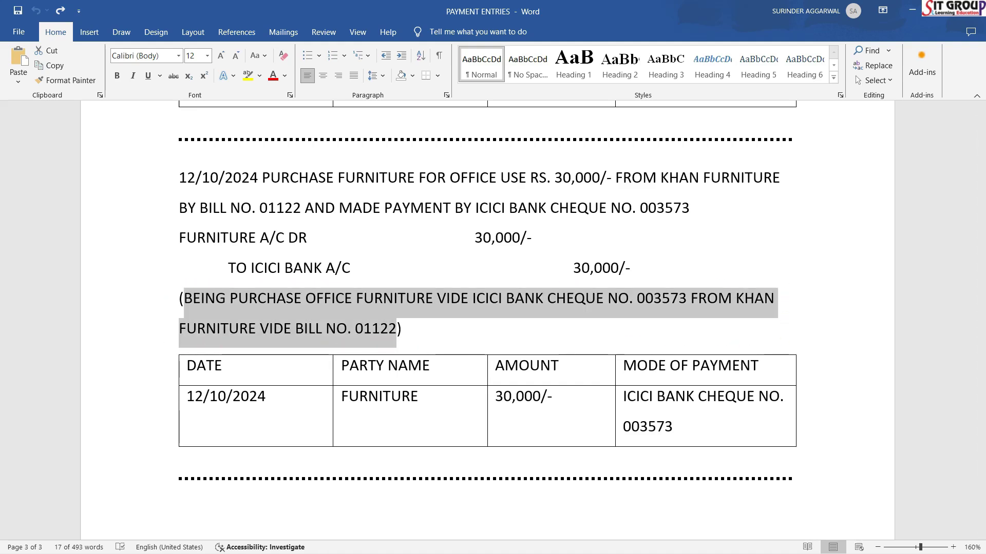
key(alt+Tab)
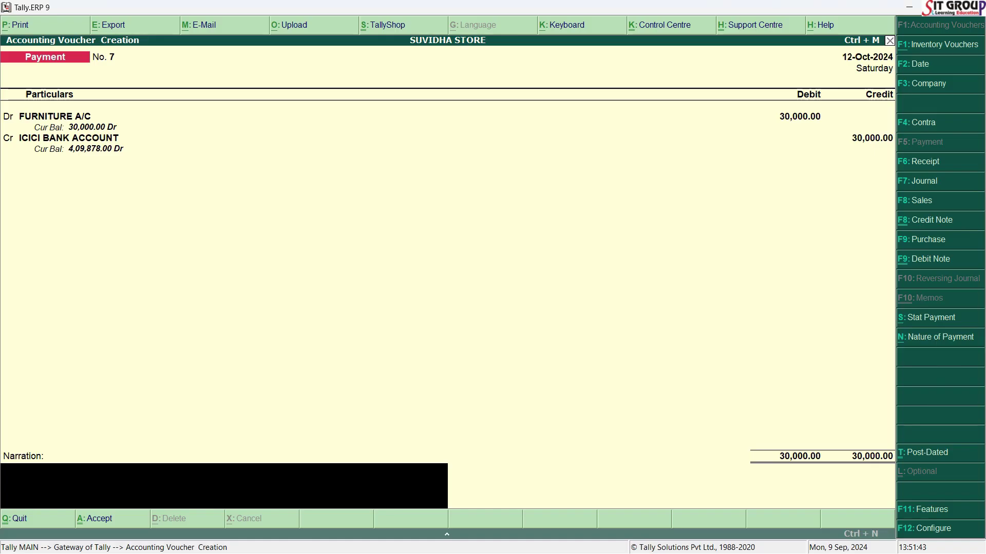
key(ctrl+alt+v)
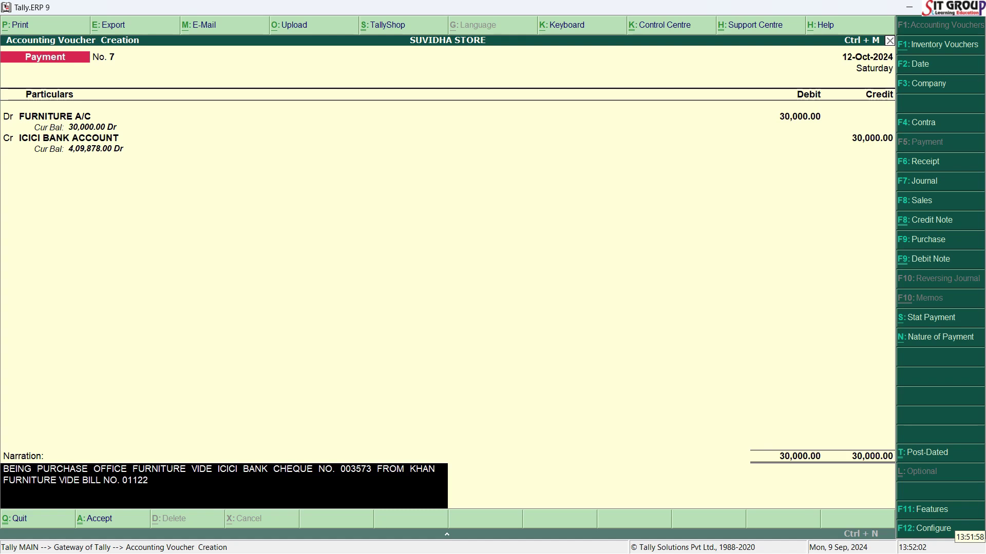
key(Return)
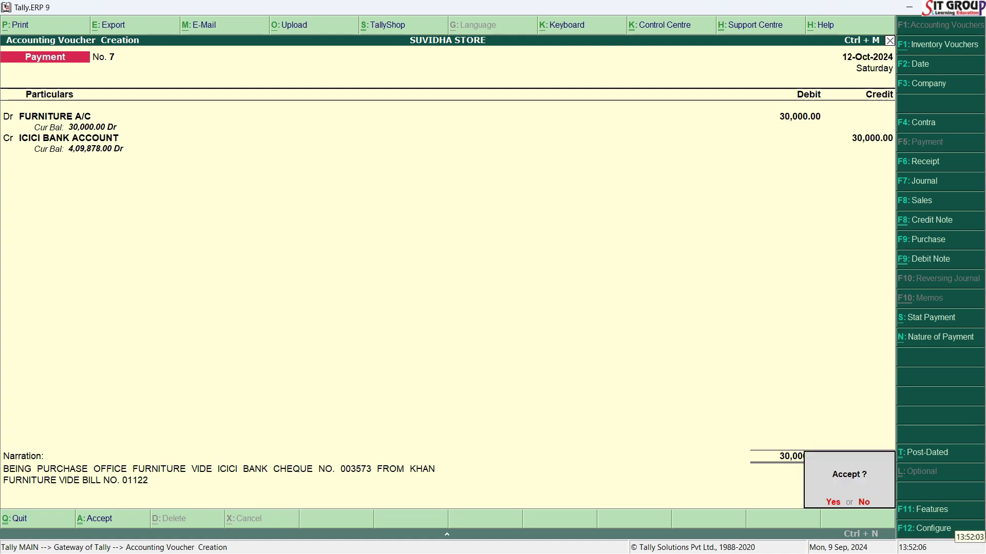
key(Return)
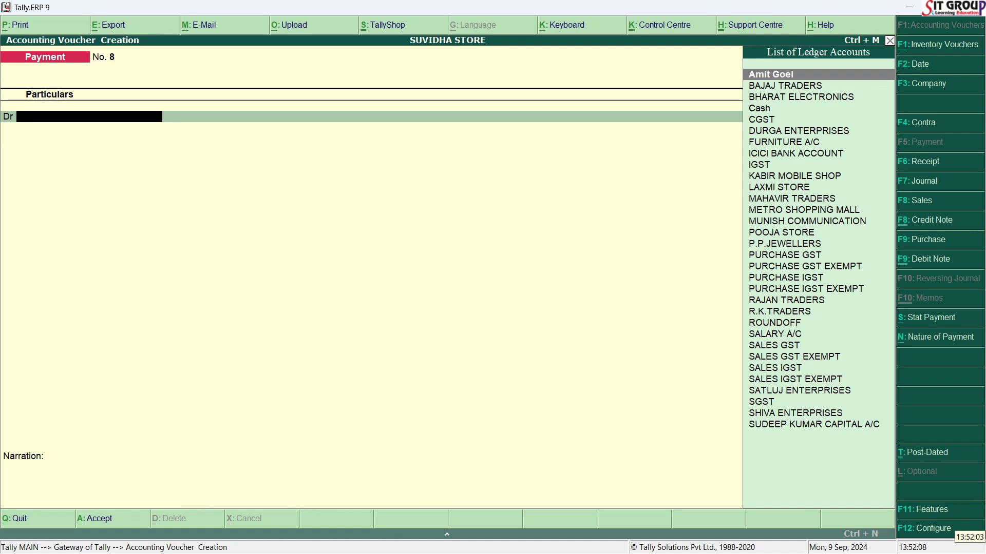